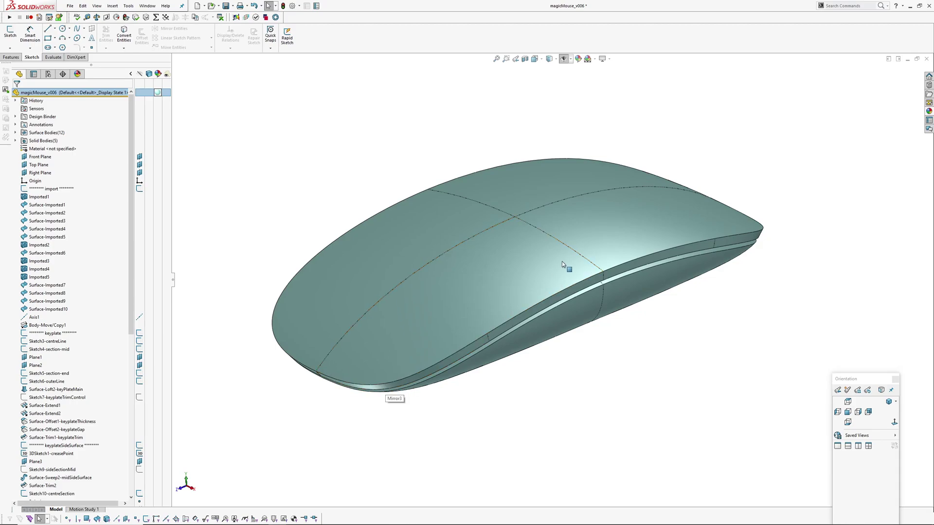
pyautogui.moveTo(562, 263); pyautogui.dragTo(562, 383, button='middle')
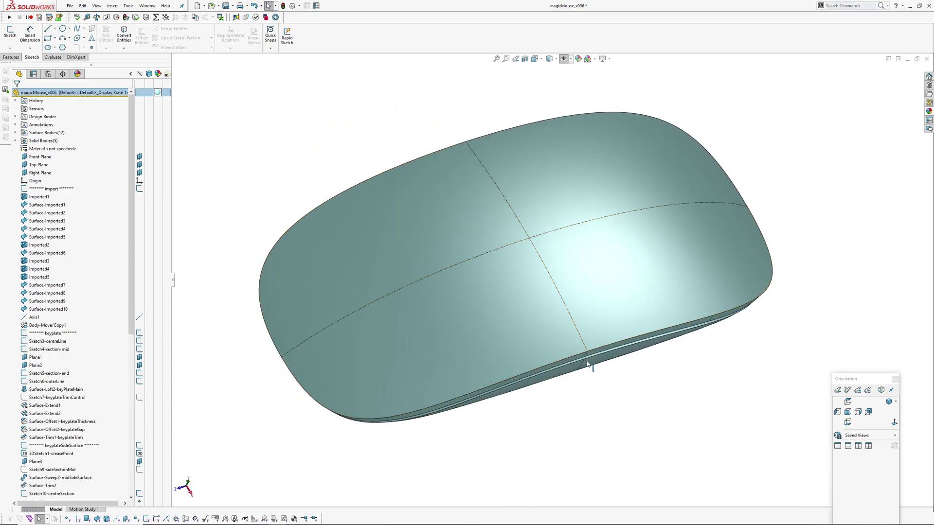
pyautogui.moveTo(567, 388); pyautogui.dragTo(605, 399, button='middle')
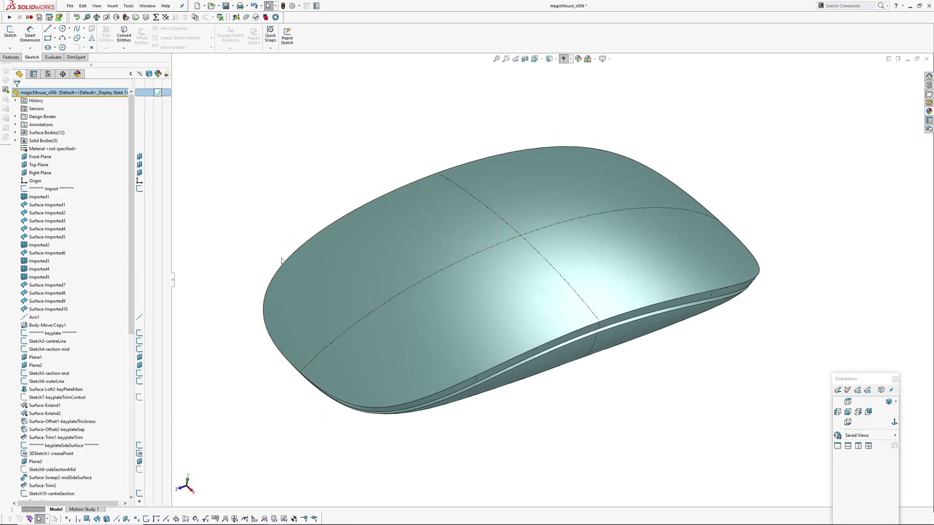
pyautogui.moveTo(1, 524)
pyautogui.moveTo(531, 271)
pyautogui.mouseDown(button='middle')
pyautogui.moveTo(514, 245)
pyautogui.moveTo(527, 282)
pyautogui.mouseUp(button='middle')
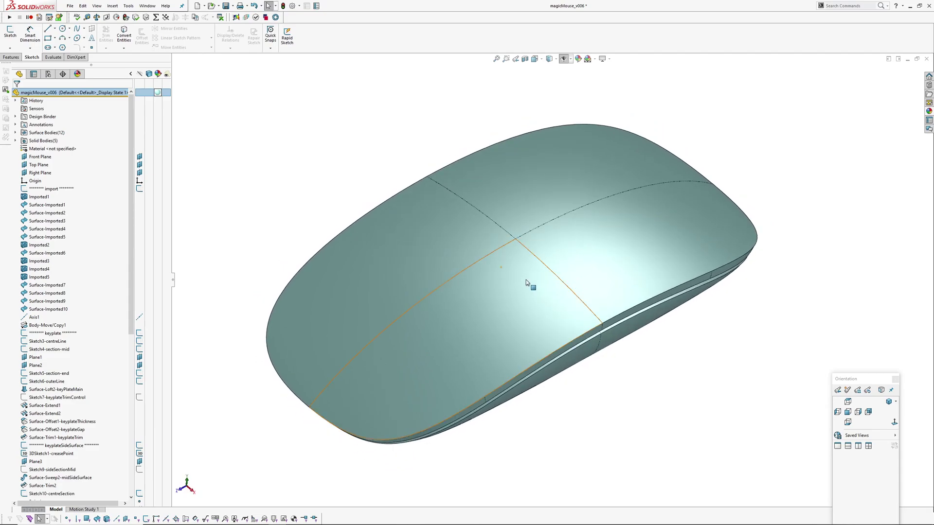
# Switch to Windows Photo Viewer and review the reference images of the underside's single-span matching, surface deviation and zebra check, and return to SOLIDWORKS.
pyautogui.hotkey('alt', 'Tab')
pyautogui.hotkey('alt', 'Tab')
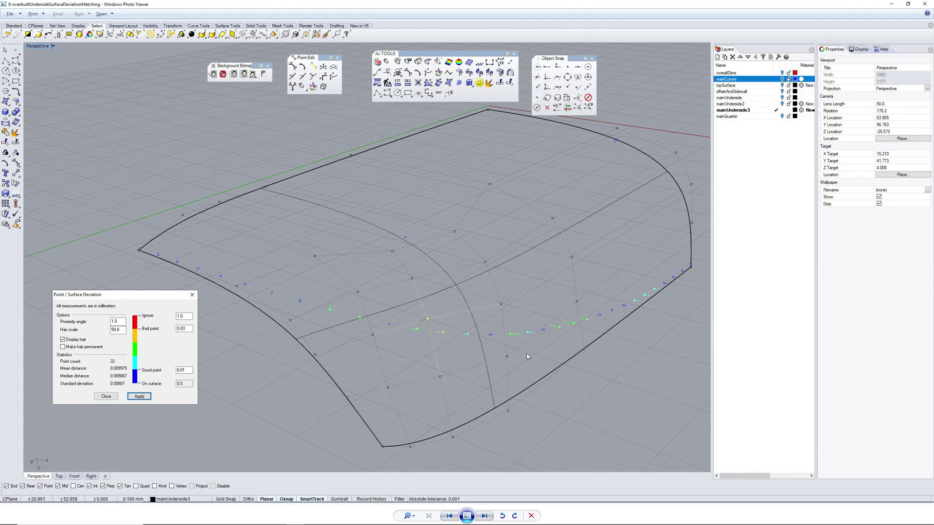
pyautogui.press('Right')
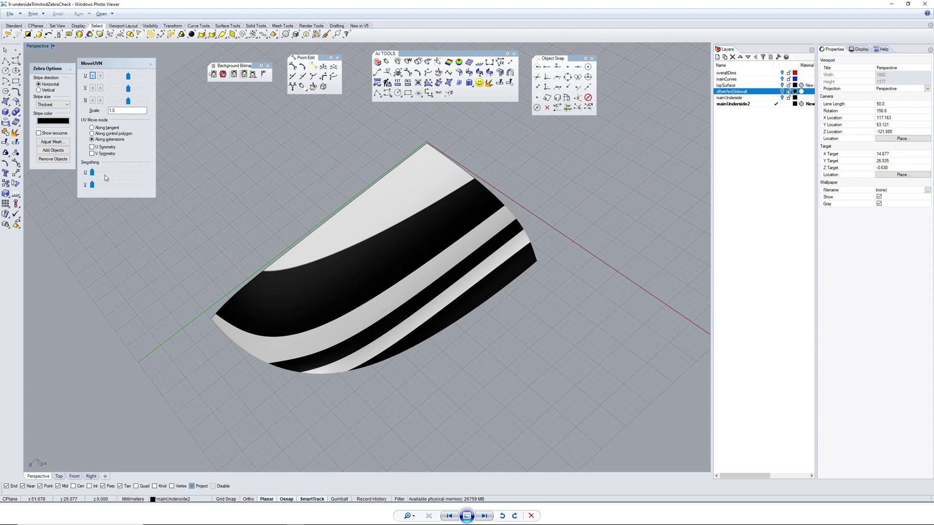
pyautogui.press('Left')
pyautogui.press('Left')
pyautogui.press('Left')
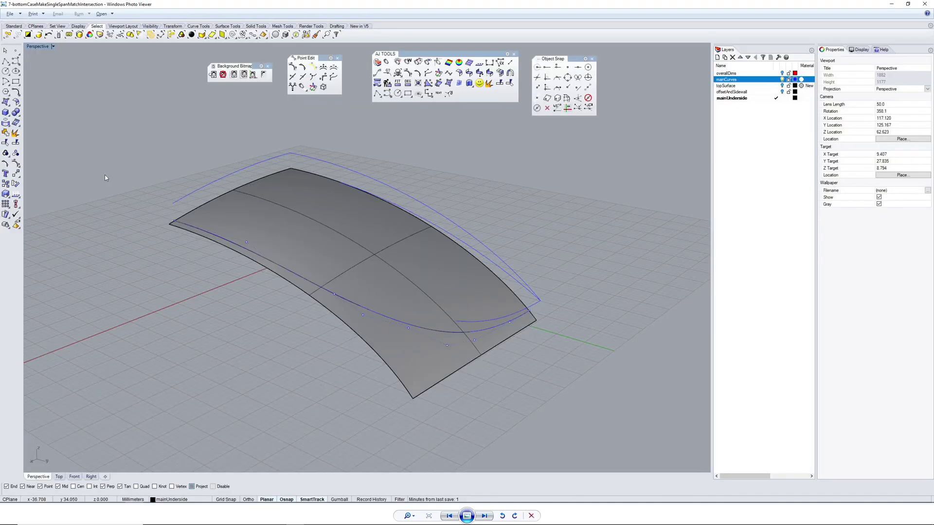
pyautogui.press('Right')
pyautogui.press('Right')
pyautogui.press('Right')
pyautogui.press('Right')
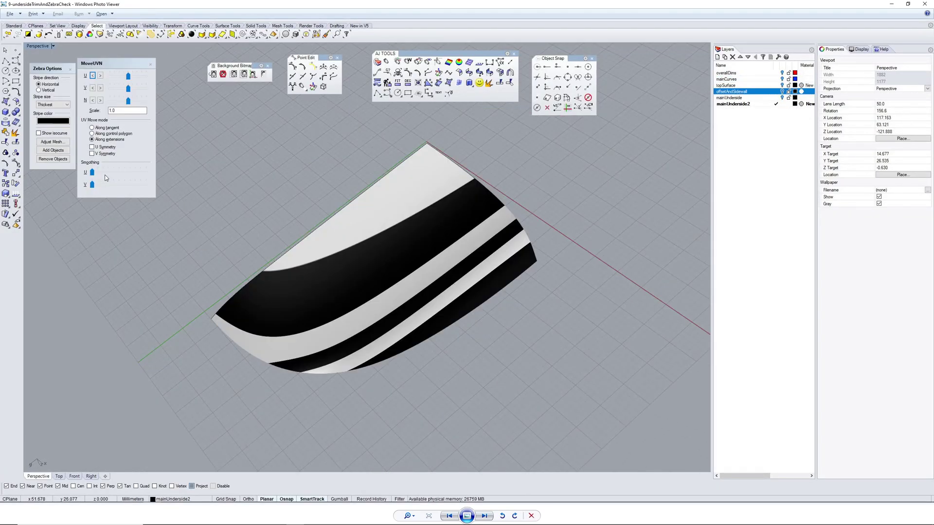
pyautogui.press('Left')
pyautogui.press('Left')
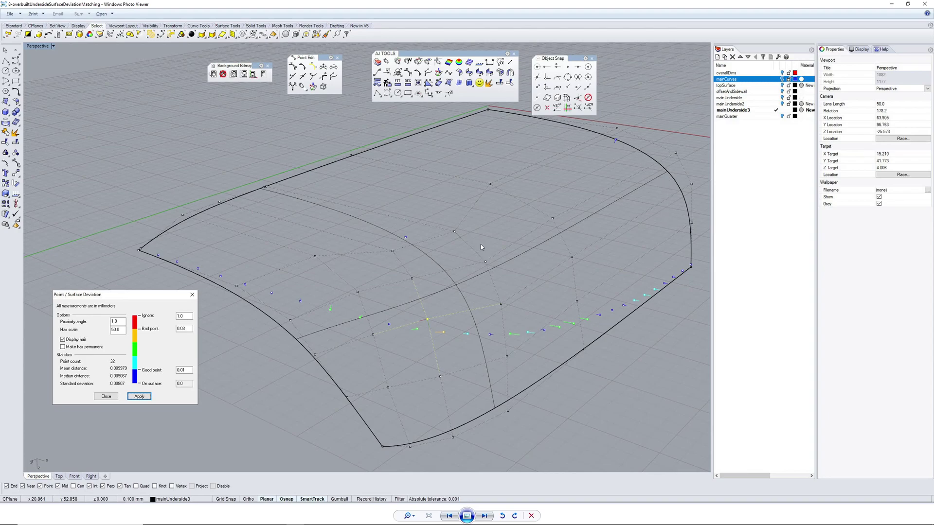
pyautogui.hotkey('alt', 'Tab')
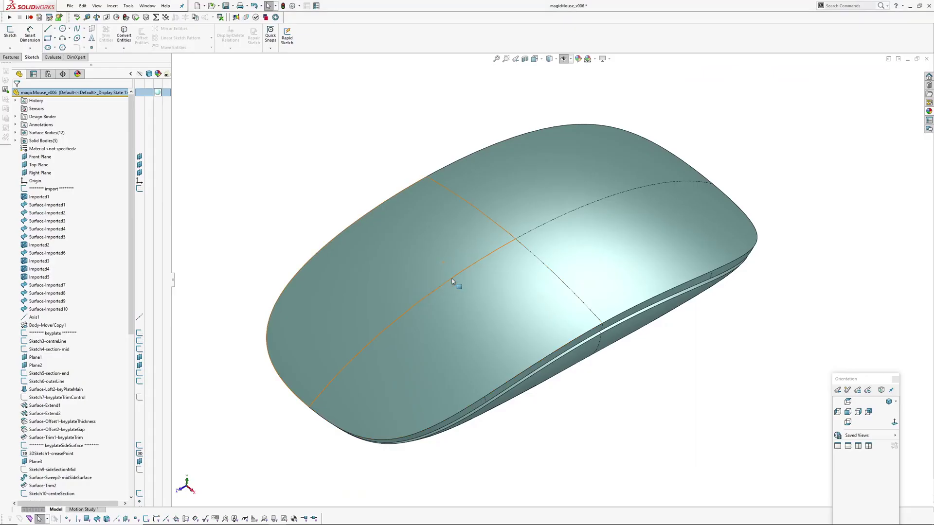
# Roll the feature history back to just before the keyplate section.
pyautogui.moveTo(476, 236); pyautogui.dragTo(348, 161, button='middle')
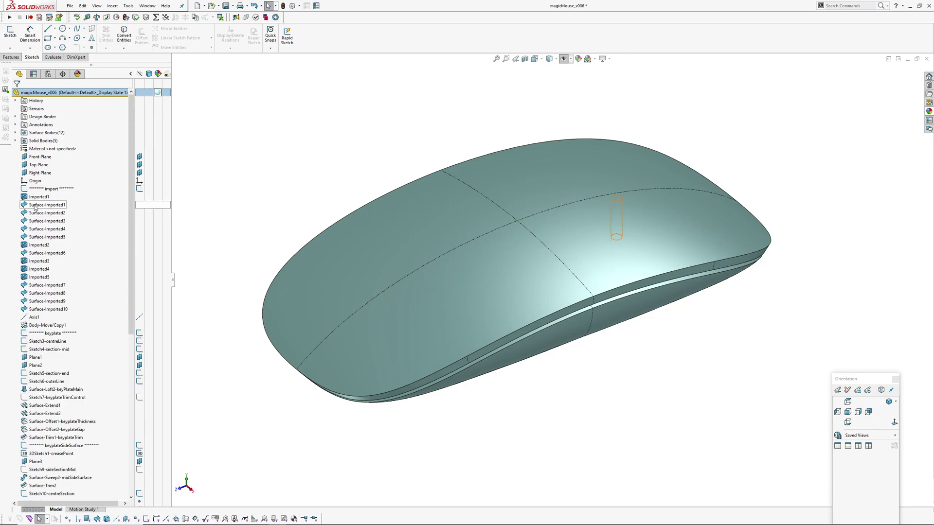
pyautogui.click(43, 333)
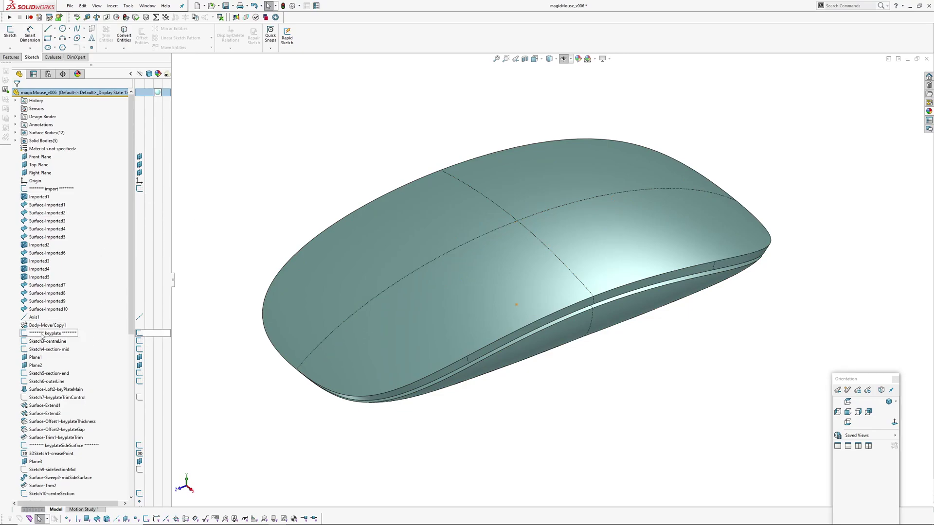
pyautogui.click(81, 311)
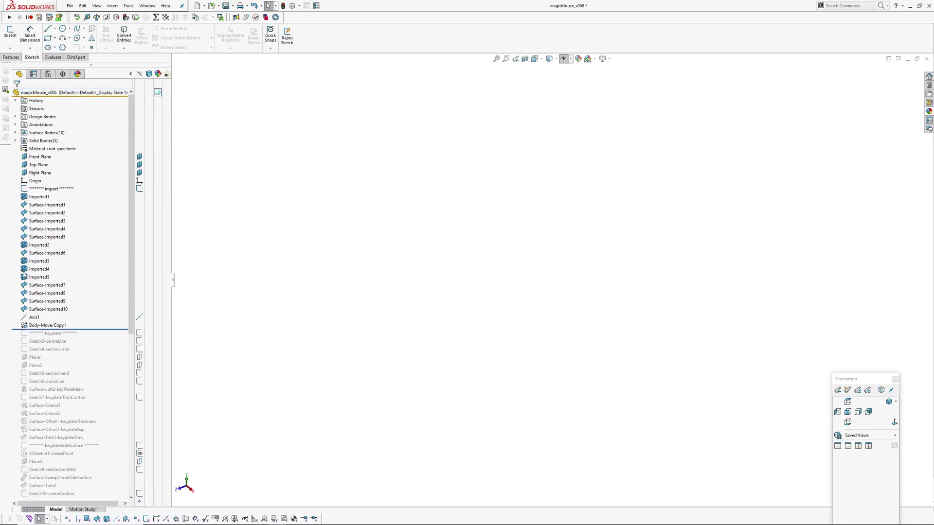
# Show all the imported solid bodies and surface bodies.
pyautogui.rightClick(25, 141)
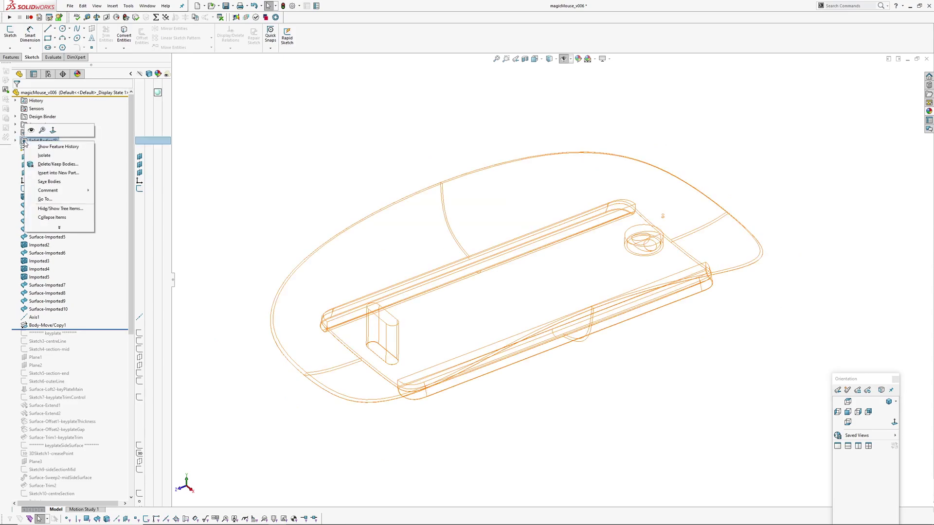
pyautogui.click(31, 131)
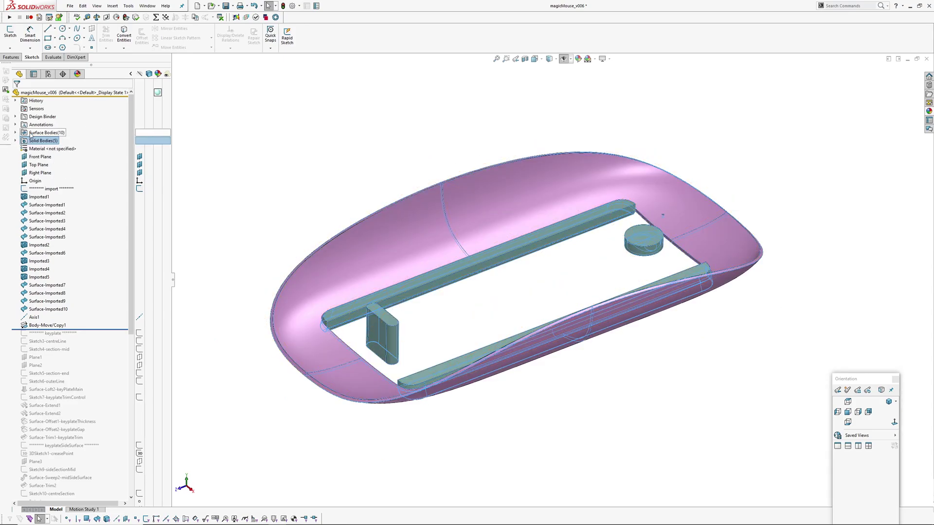
pyautogui.rightClick(30, 132)
pyautogui.click(36, 123)
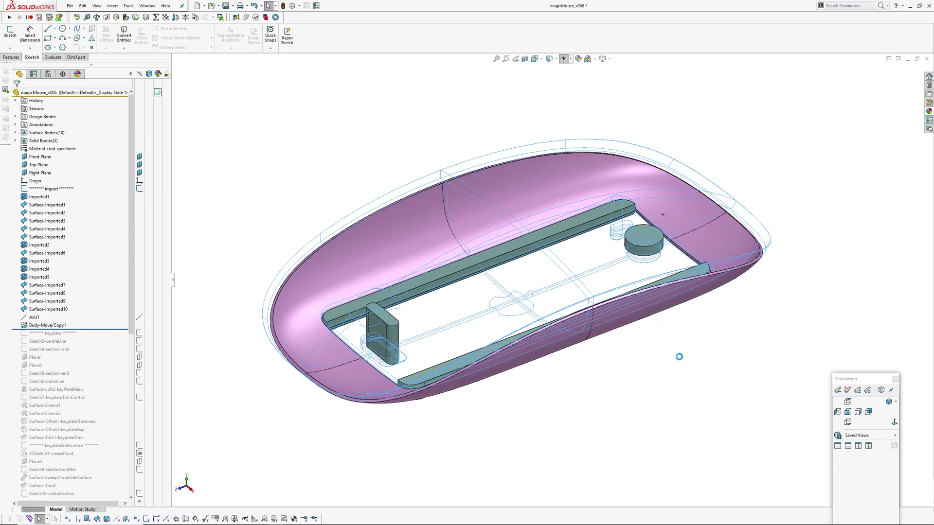
# Examine the imported mouse from above and below, checking the surface flow of the underside and side walls with Zebra Stripes.
pyautogui.moveTo(600, 381); pyautogui.dragTo(449, 200, button='middle')
pyautogui.scroll(-2, 561, 291)
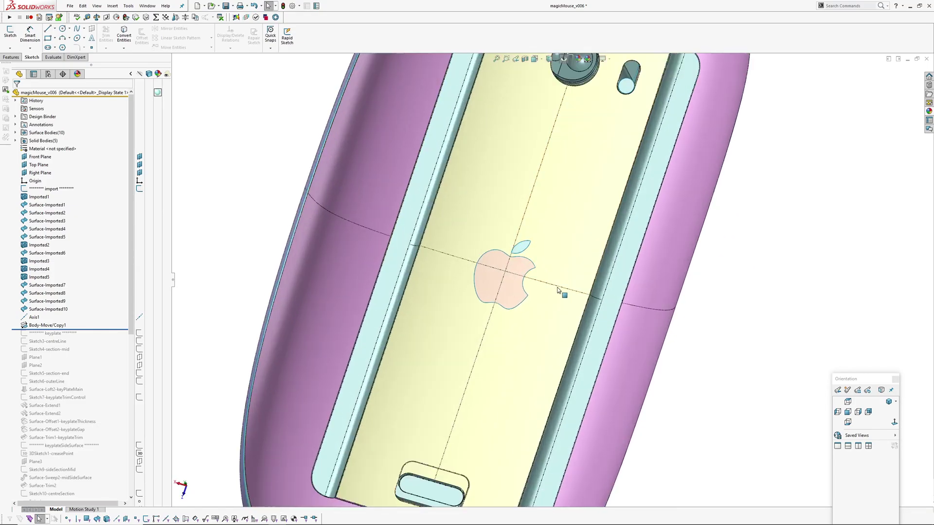
pyautogui.middleClick(515, 287)
pyautogui.moveTo(515, 288); pyautogui.dragTo(807, 184, button='middle')
pyautogui.scroll(3, 574, 243)
pyautogui.moveTo(573, 234); pyautogui.dragTo(593, 378, button='middle')
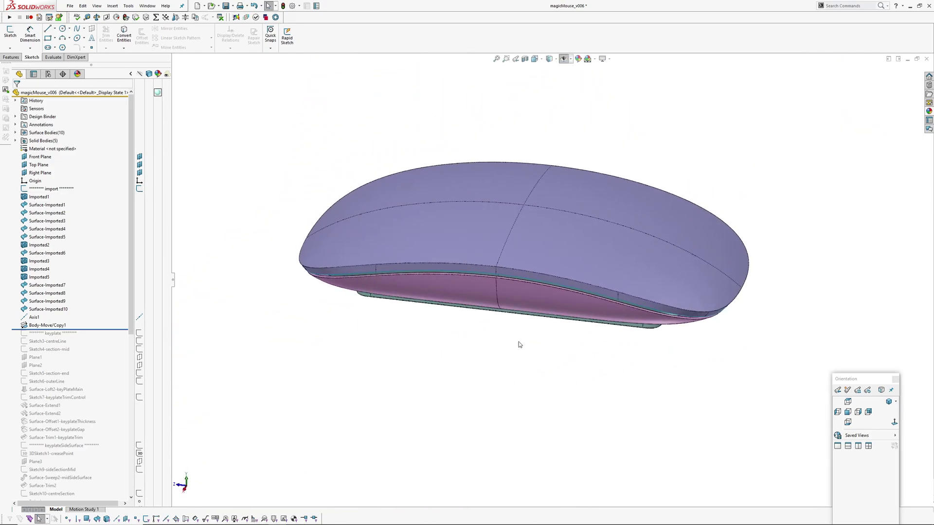
pyautogui.moveTo(519, 344); pyautogui.dragTo(488, 356, button='right')
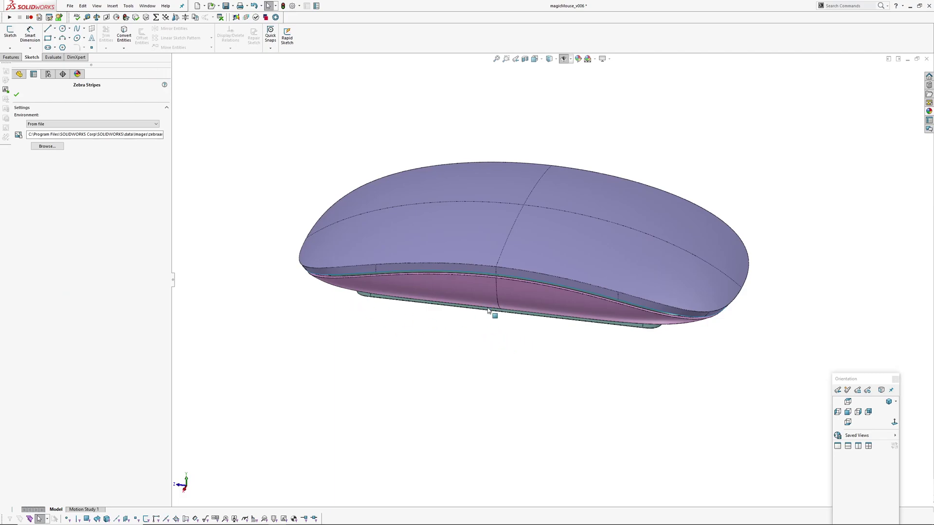
pyautogui.moveTo(496, 321); pyautogui.dragTo(516, 174, button='middle')
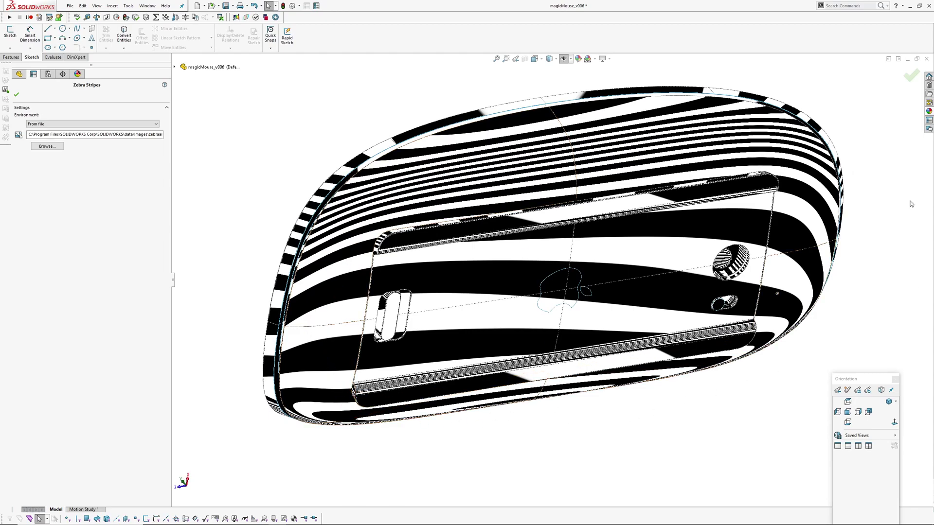
pyautogui.moveTo(548, 136); pyautogui.dragTo(407, 154, button='middle')
pyautogui.moveTo(344, 327); pyautogui.dragTo(377, 199, button='middle')
pyautogui.moveTo(501, 206); pyautogui.dragTo(513, 221, button='middle')
pyautogui.middleClick(490, 260)
pyautogui.moveTo(489, 260); pyautogui.dragTo(461, 351, button='middle')
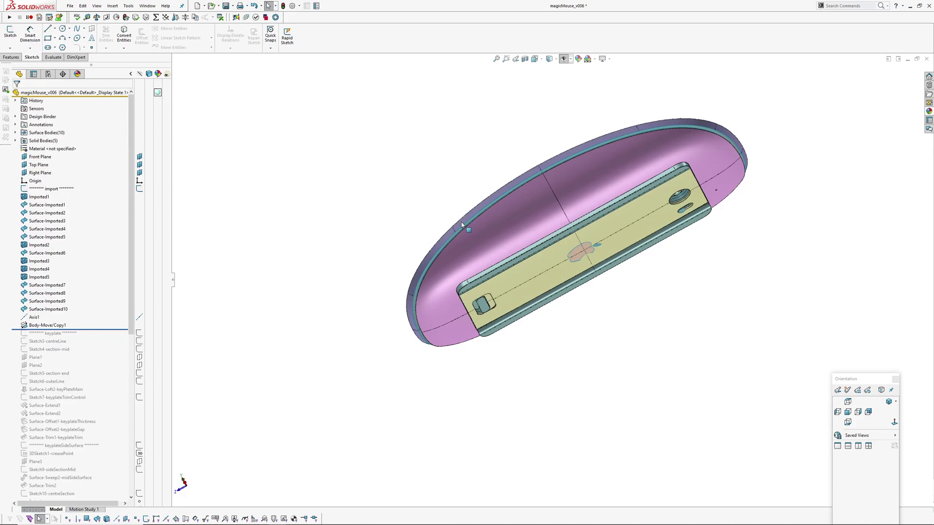
# Hide all the solid bodies and surface bodies.
pyautogui.moveTo(525, 272)
pyautogui.mouseDown(button='middle')
pyautogui.moveTo(531, 333)
pyautogui.moveTo(594, 319)
pyautogui.moveTo(577, 342)
pyautogui.moveTo(588, 310)
pyautogui.moveTo(586, 324)
pyautogui.moveTo(350, 277)
pyautogui.moveTo(377, 280)
pyautogui.moveTo(465, 327)
pyautogui.moveTo(369, 284)
pyautogui.moveTo(527, 237)
pyautogui.moveTo(541, 268)
pyautogui.moveTo(562, 257)
pyautogui.moveTo(542, 272)
pyautogui.moveTo(568, 253)
pyautogui.moveTo(553, 322)
pyautogui.mouseUp(button='middle')
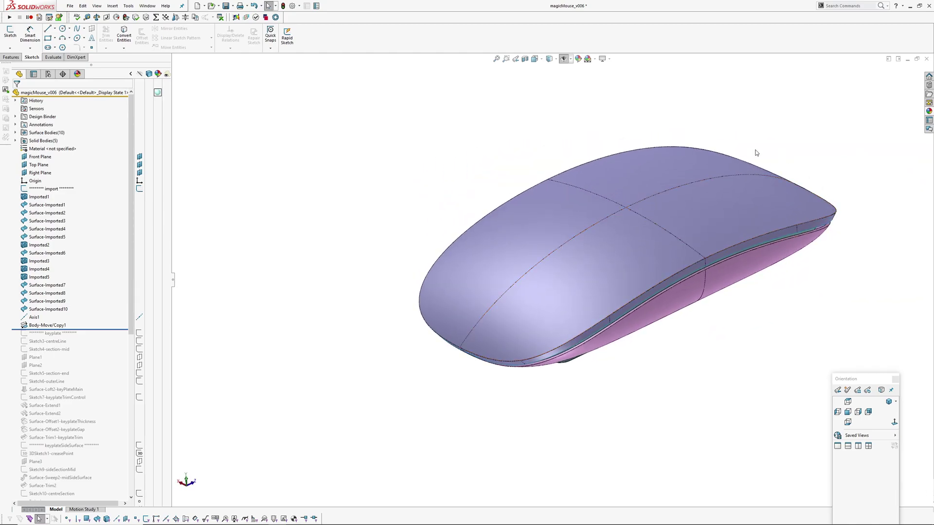
pyautogui.moveTo(543, 361); pyautogui.dragTo(501, 321, button='middle')
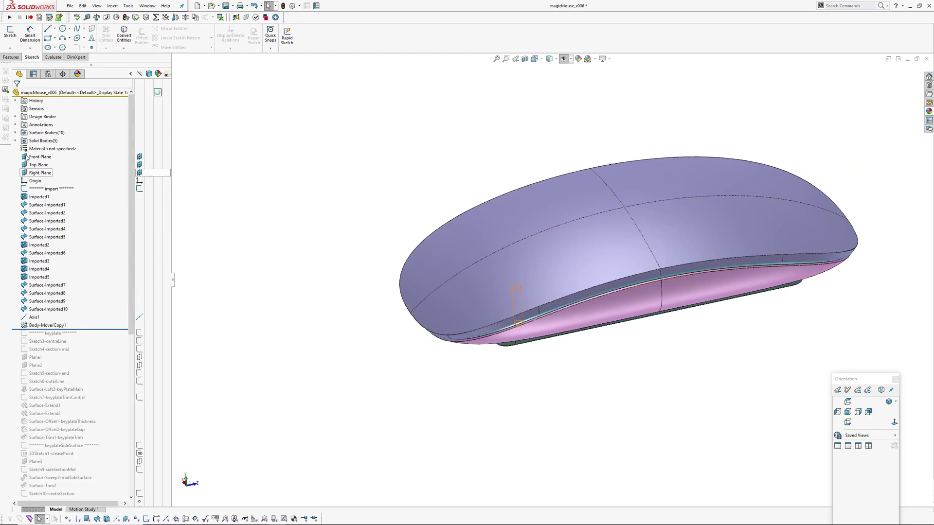
pyautogui.rightClick(36, 141)
pyautogui.click(29, 132)
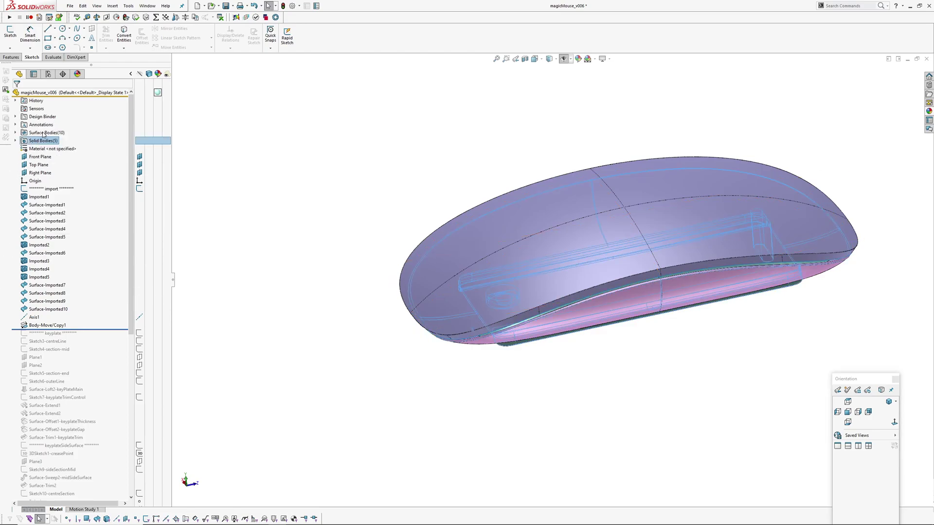
pyautogui.rightClick(29, 133)
pyautogui.click(47, 124)
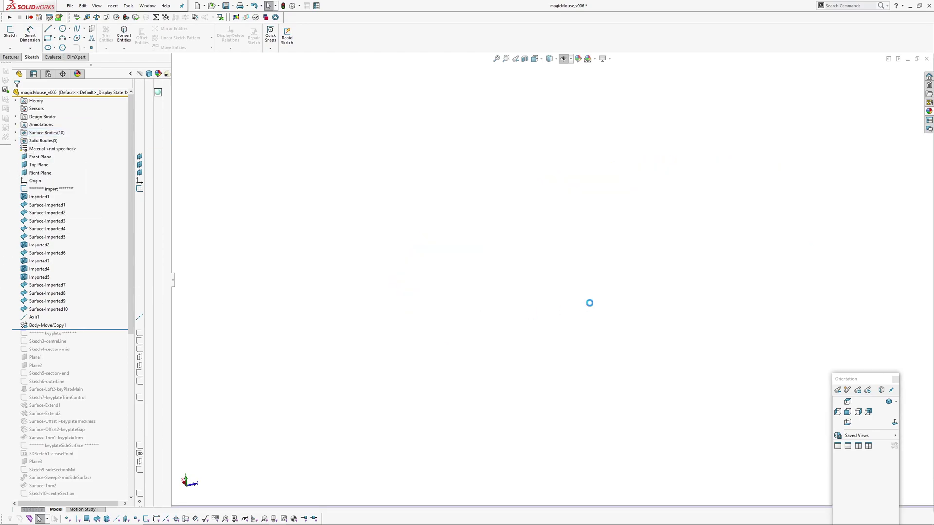
# Roll the history forward to include Sketch4-section-mid and show only the imported surface body shell_7.
pyautogui.moveTo(93, 328); pyautogui.dragTo(93, 356)
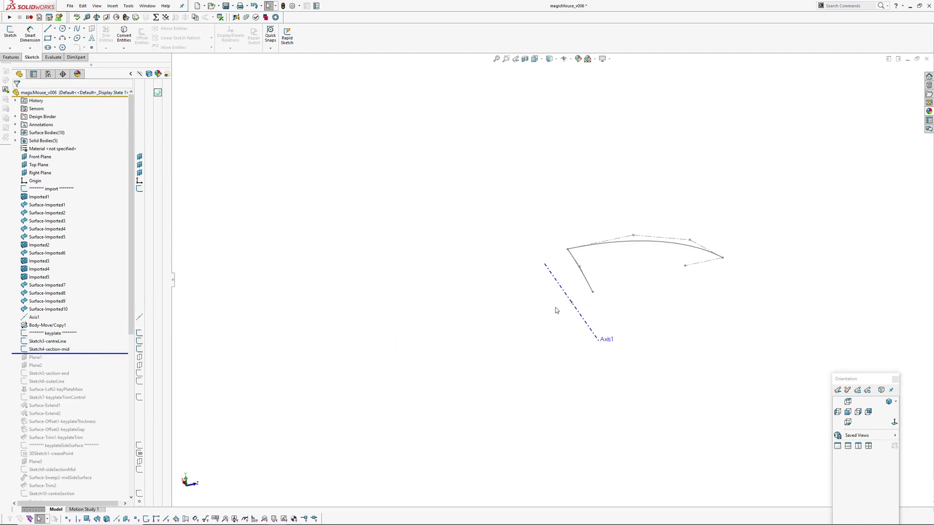
pyautogui.moveTo(556, 310)
pyautogui.mouseDown(button='middle')
pyautogui.moveTo(506, 236)
pyautogui.moveTo(611, 253)
pyautogui.moveTo(623, 283)
pyautogui.moveTo(484, 287)
pyautogui.moveTo(505, 317)
pyautogui.mouseUp(button='middle')
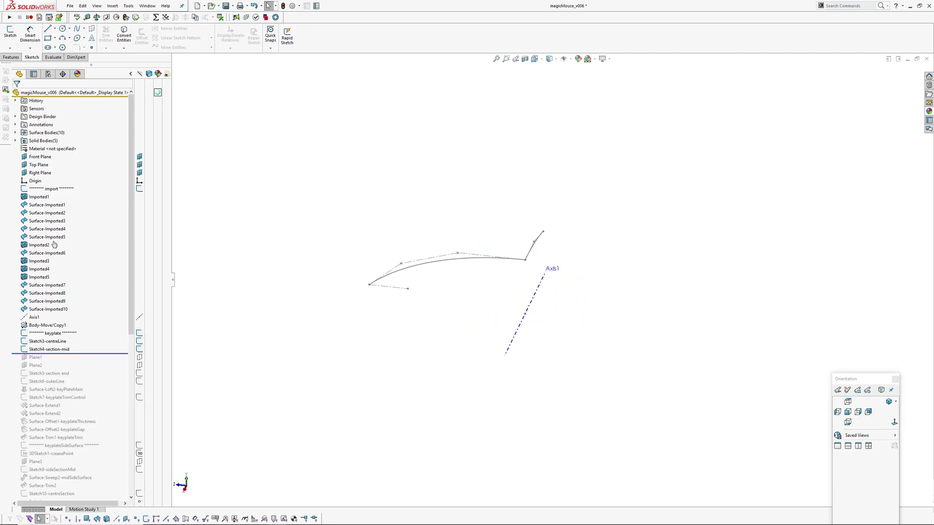
pyautogui.click(15, 133)
pyautogui.click(139, 157)
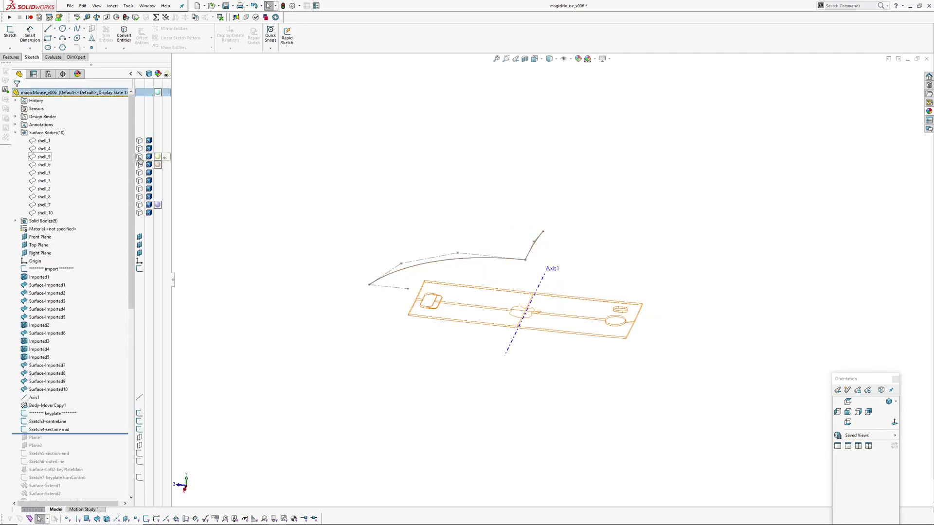
pyautogui.click(139, 157)
pyautogui.click(140, 165)
pyautogui.click(140, 205)
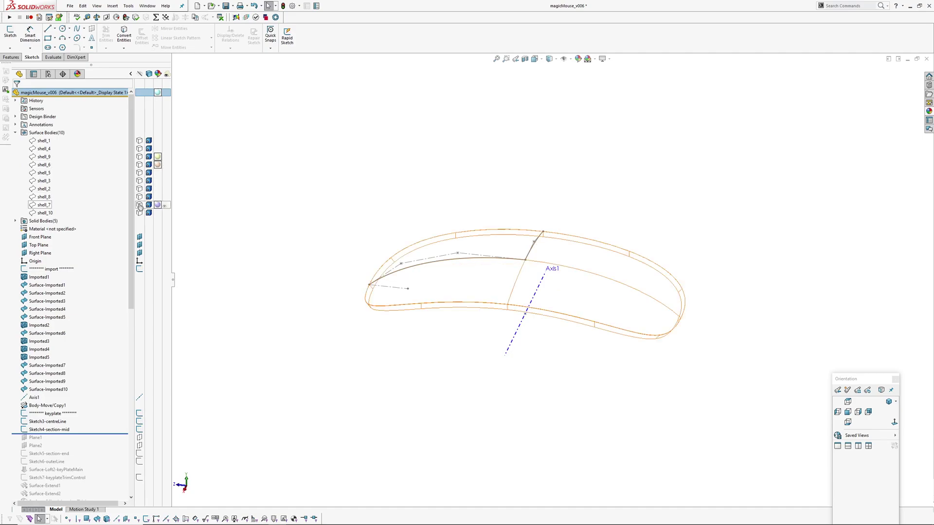
pyautogui.moveTo(503, 250)
pyautogui.mouseDown(button='middle')
pyautogui.moveTo(592, 387)
pyautogui.moveTo(587, 282)
pyautogui.mouseUp(button='middle')
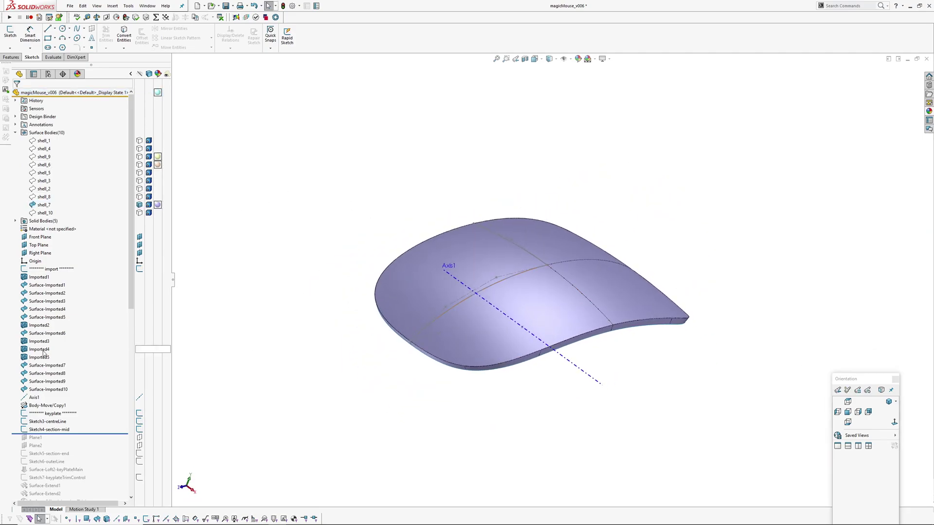
# Examine how Sketch3-centreLine follows the centre profile of the imported top shell.
pyautogui.click(47, 422)
pyautogui.moveTo(500, 308)
pyautogui.mouseDown(button='middle')
pyautogui.moveTo(469, 194)
pyautogui.moveTo(433, 212)
pyautogui.moveTo(462, 267)
pyautogui.moveTo(475, 246)
pyautogui.moveTo(486, 248)
pyautogui.mouseUp(button='middle')
pyautogui.click(246, 284)
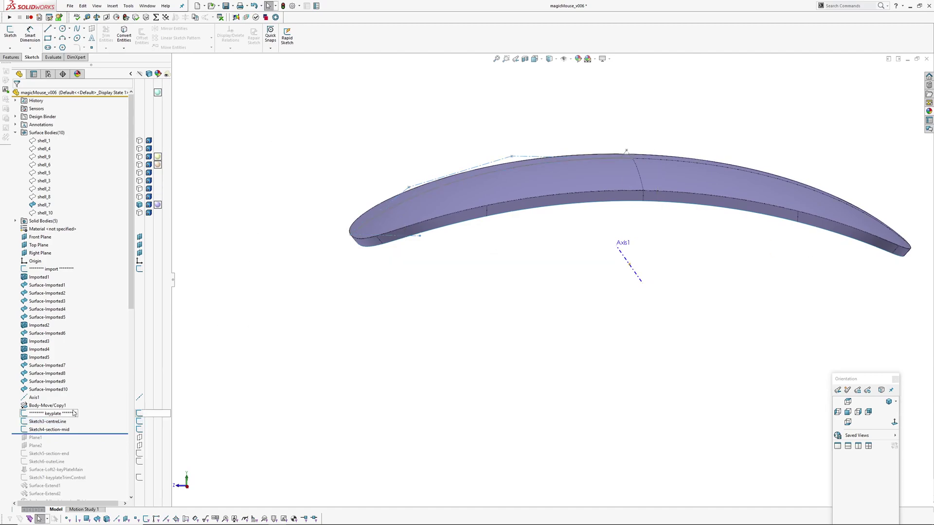
# Examine the dimensions of Sketch4-section-mid and its fit to the shell's middle cross-section.
pyautogui.click(55, 430)
pyautogui.moveTo(681, 184)
pyautogui.mouseDown(button='middle')
pyautogui.moveTo(698, 211)
pyautogui.moveTo(650, 213)
pyautogui.mouseUp(button='middle')
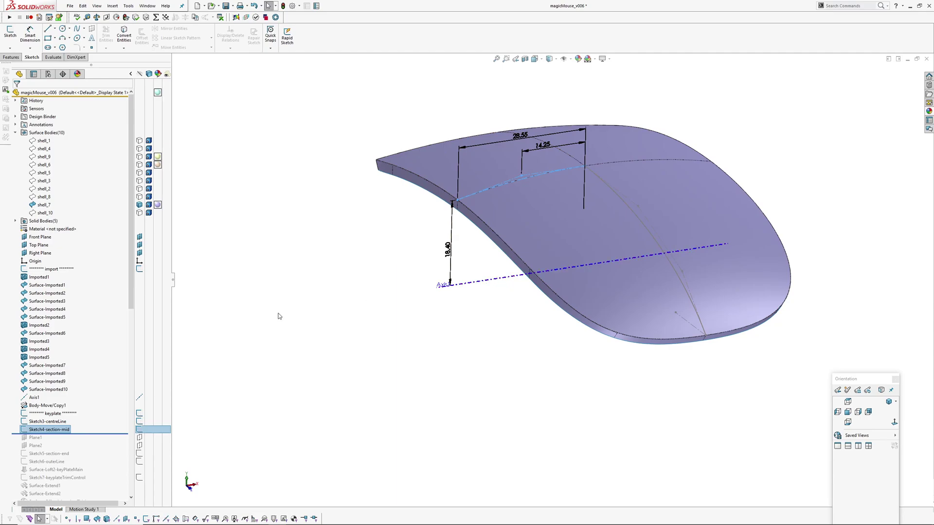
pyautogui.keyDown('ctrl'); pyautogui.moveTo(538, 193); pyautogui.dragTo(496, 186, button='middle'); pyautogui.keyUp('ctrl')
pyautogui.scroll(-2, 492, 209)
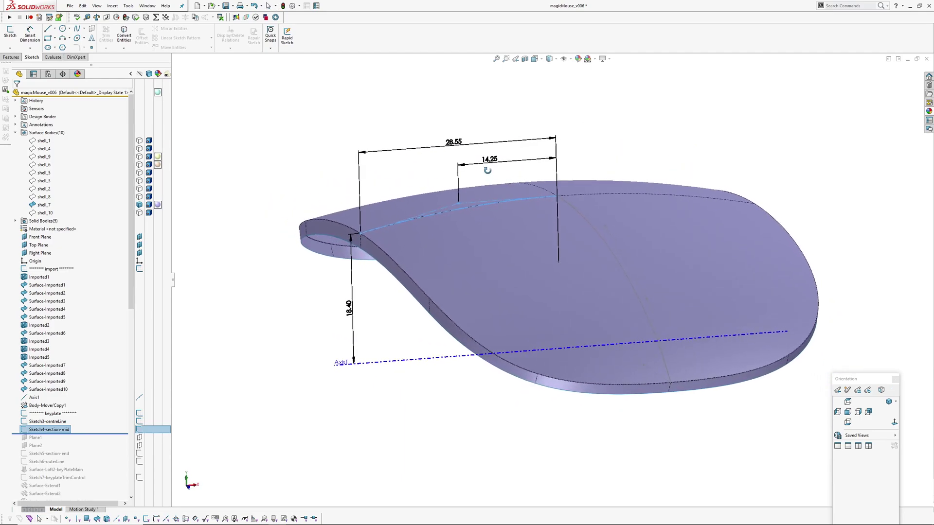
pyautogui.moveTo(487, 170); pyautogui.dragTo(485, 167, button='middle')
# Roll the history forward past Plane2 and highlight Plane1 and Plane2 at the end of the top shell.
pyautogui.moveTo(130, 262)
pyautogui.mouseDown()
pyautogui.moveTo(129, 325)
pyautogui.moveTo(91, 329)
pyautogui.mouseUp()
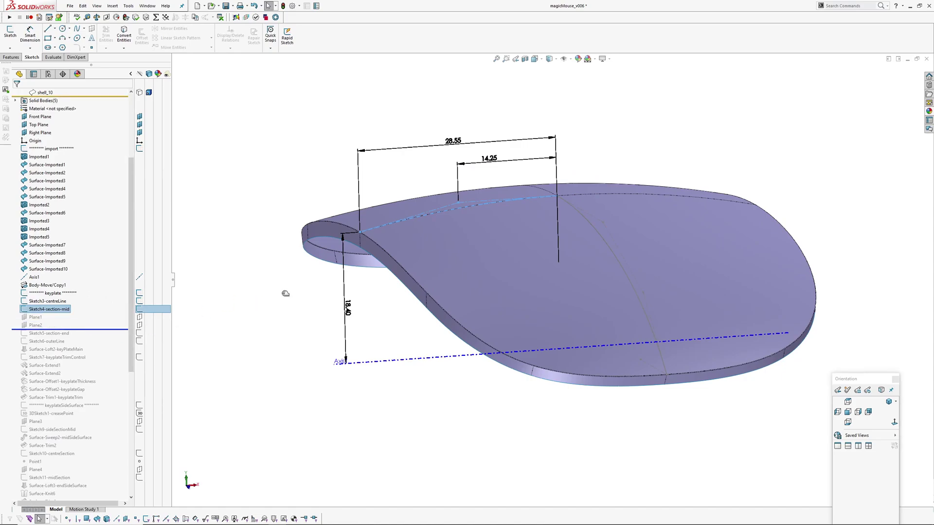
pyautogui.scroll(1, 479, 286)
pyautogui.moveTo(478, 286); pyautogui.dragTo(680, 308, button='middle')
pyautogui.click(34, 317)
pyautogui.keyDown('ctrl'); pyautogui.click(35, 325); pyautogui.keyUp('ctrl')
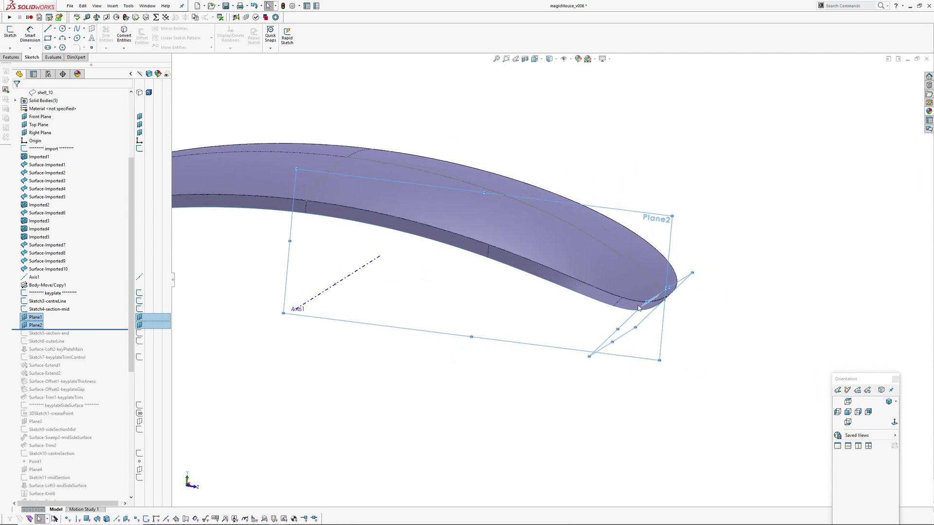
pyautogui.scroll(-5, 638, 308)
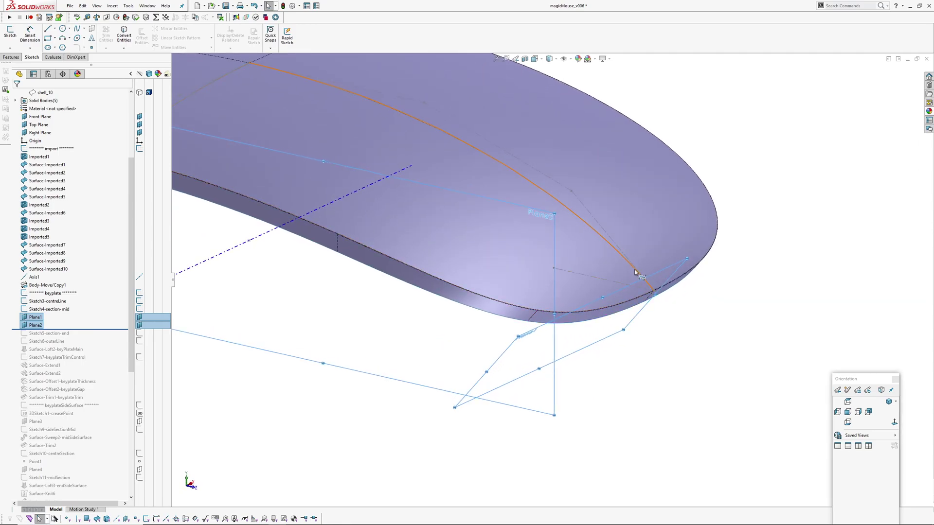
# Highlight Plane2 and examine where it sits relative to the side of the top shell.
pyautogui.click(645, 284)
pyautogui.click(282, 357)
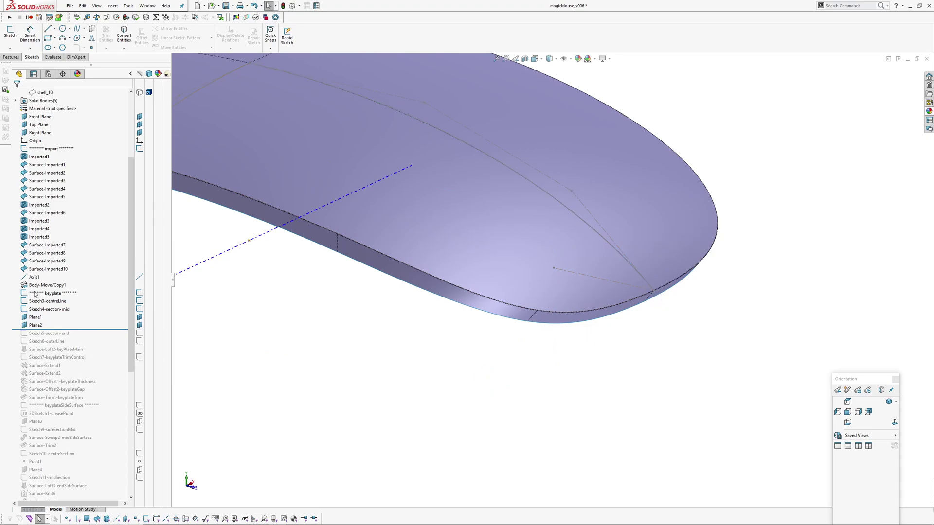
pyautogui.click(36, 325)
pyautogui.scroll(3, 395, 317)
pyautogui.moveTo(396, 317); pyautogui.dragTo(527, 265, button='middle')
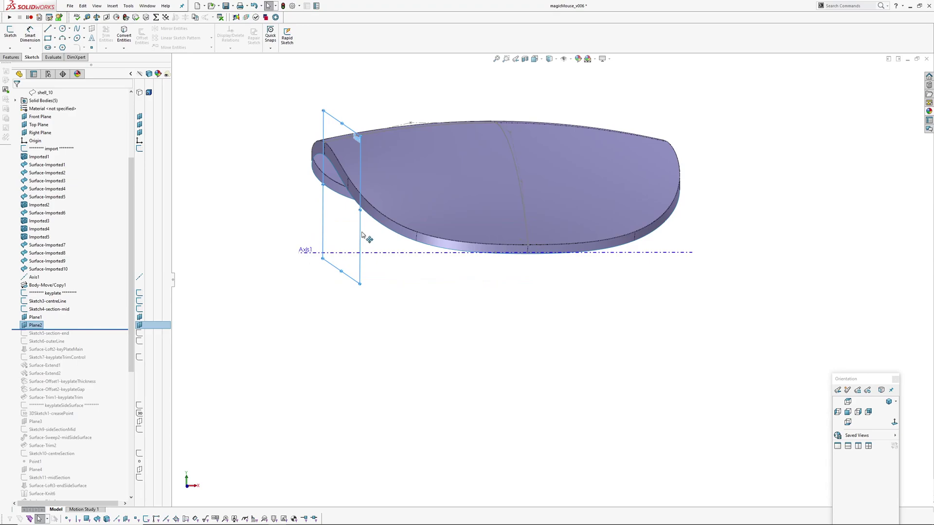
pyautogui.moveTo(361, 235); pyautogui.dragTo(364, 255, button='middle')
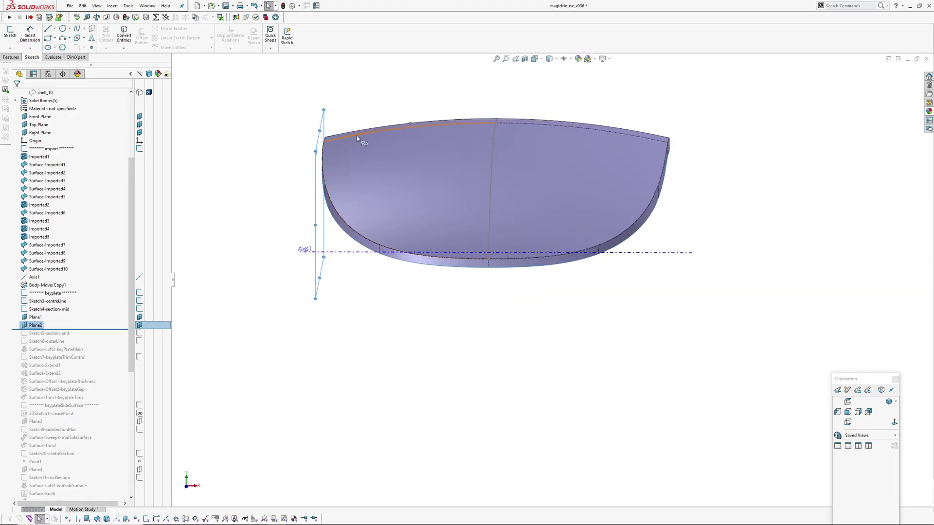
pyautogui.press('Escape')
# Highlight Sketch4-section-mid and view how it runs from the shell's side edge to the centre line.
pyautogui.click(51, 310)
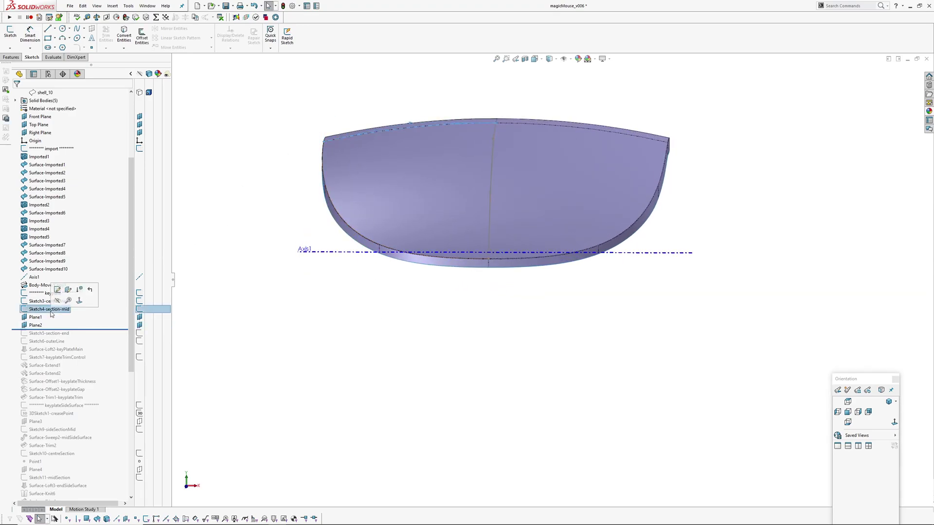
pyautogui.moveTo(364, 248); pyautogui.dragTo(404, 269, button='middle')
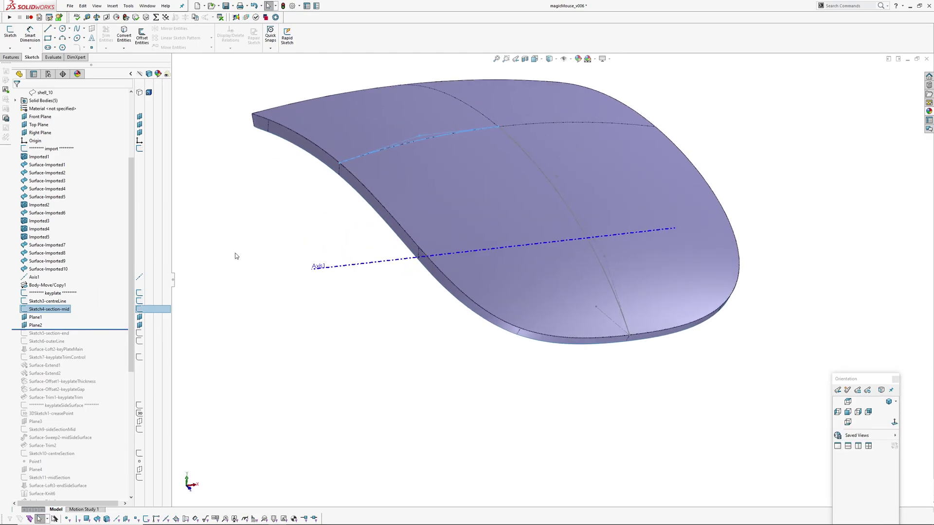
pyautogui.click(236, 254)
# Roll the history forward past Sketch6-outerLine and view the newly included section-end and outer-line sketches.
pyautogui.moveTo(88, 330); pyautogui.dragTo(53, 345)
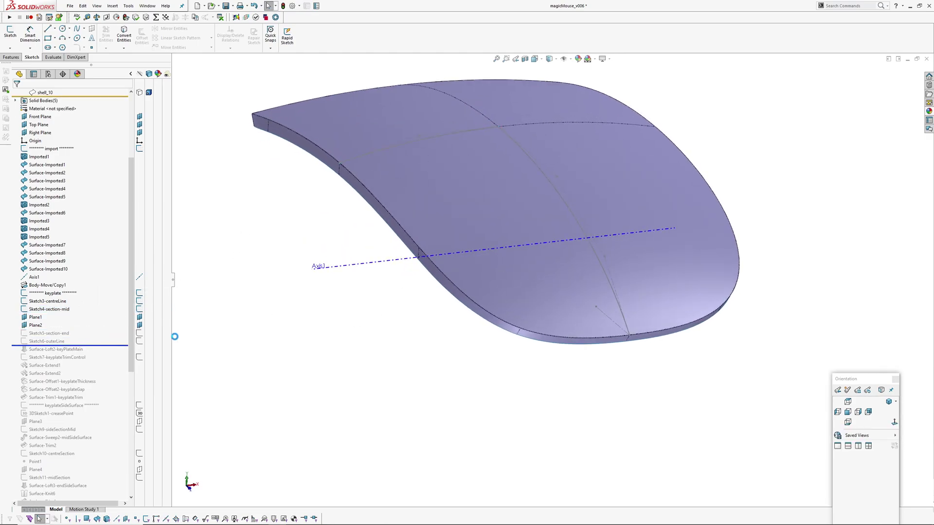
pyautogui.click(46, 334)
pyautogui.moveTo(365, 374)
pyautogui.mouseDown(button='middle')
pyautogui.moveTo(389, 350)
pyautogui.moveTo(546, 355)
pyautogui.mouseUp(button='middle')
pyautogui.press('Escape')
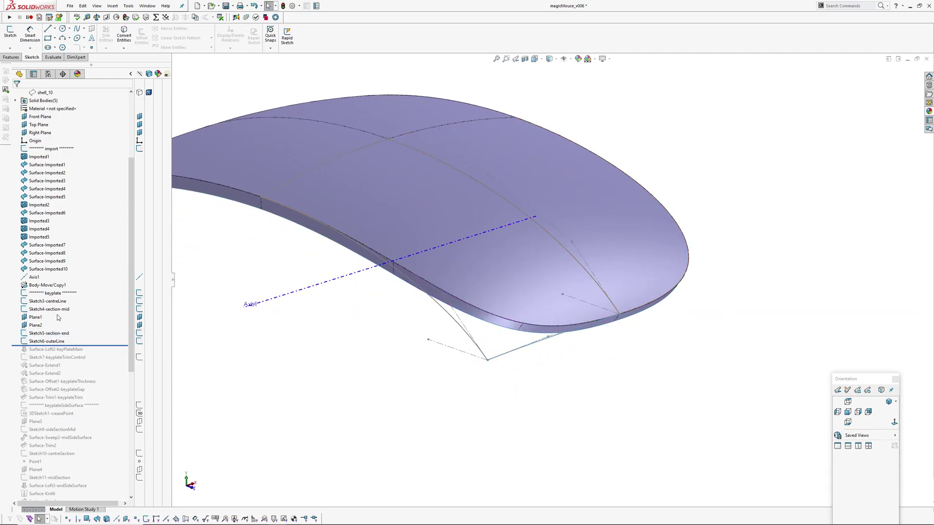
# Examine Sketch5-section-end and its dimensions against the end of the top shell.
pyautogui.click(55, 335)
pyautogui.moveTo(511, 329)
pyautogui.mouseDown(button='middle')
pyautogui.moveTo(488, 252)
pyautogui.moveTo(478, 258)
pyautogui.mouseUp(button='middle')
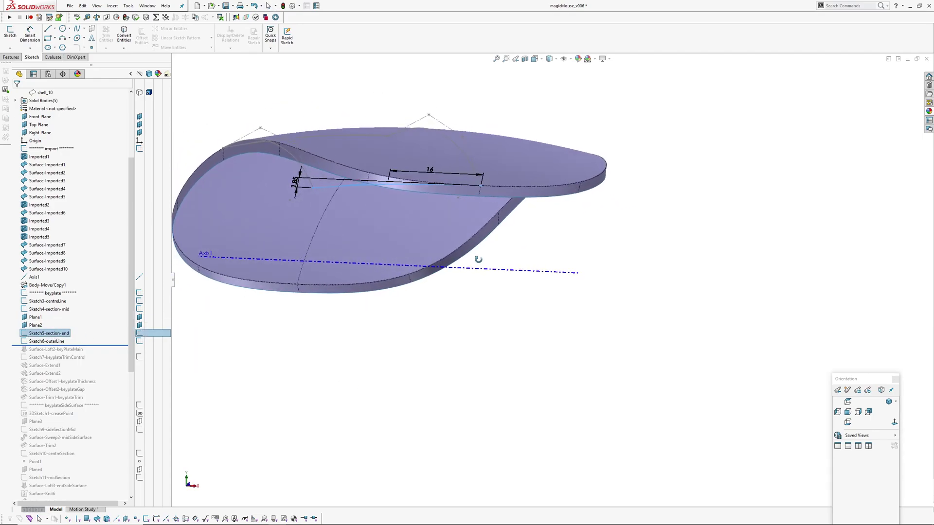
pyautogui.scroll(-3, 350, 181)
pyautogui.scroll(1, 432, 212)
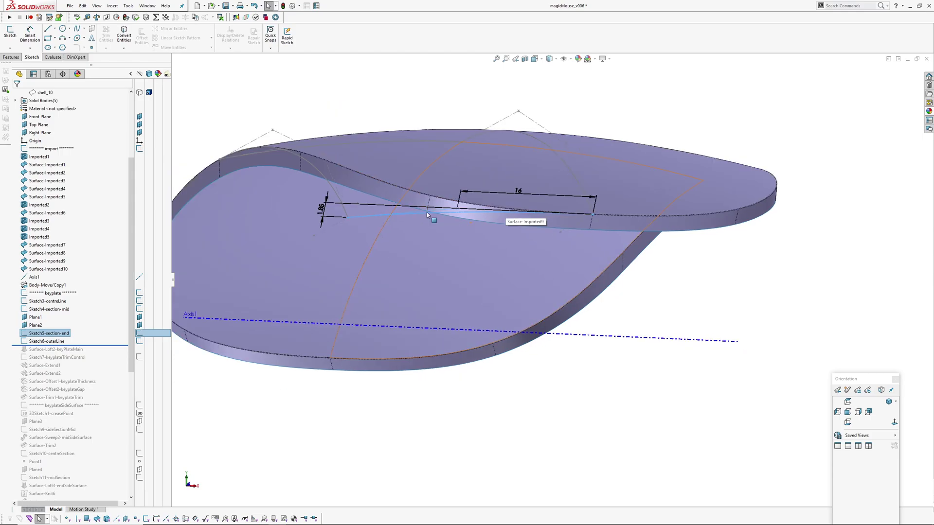
pyautogui.scroll(2, 470, 204)
pyautogui.moveTo(466, 203); pyautogui.dragTo(449, 282, button='middle')
pyautogui.scroll(-3, 445, 235)
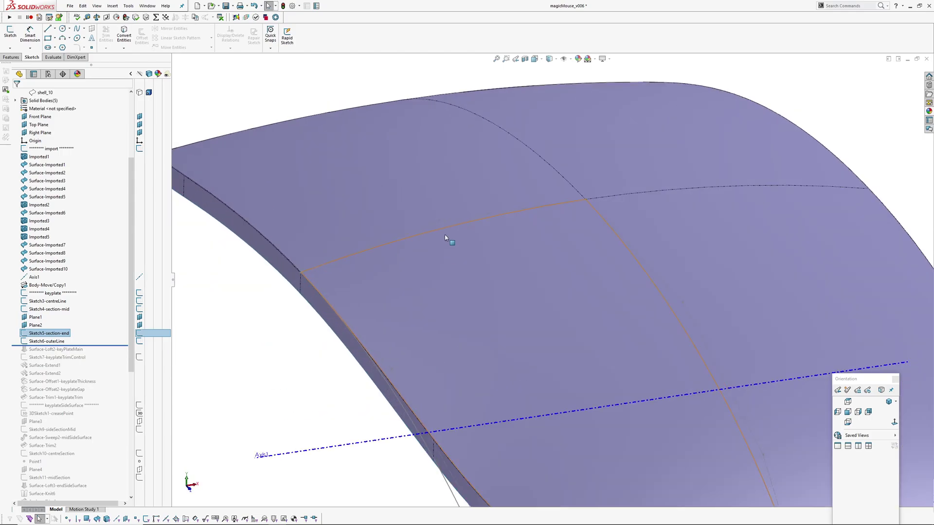
pyautogui.press('F1')
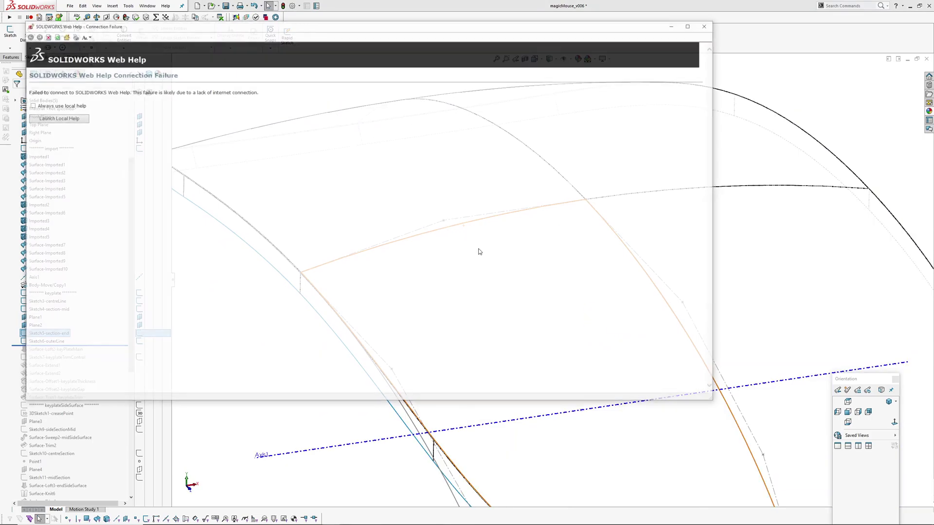
pyautogui.click(707, 24)
pyautogui.moveTo(653, 146); pyautogui.dragTo(454, 233, button='middle')
pyautogui.press('f')
pyautogui.click(367, 244)
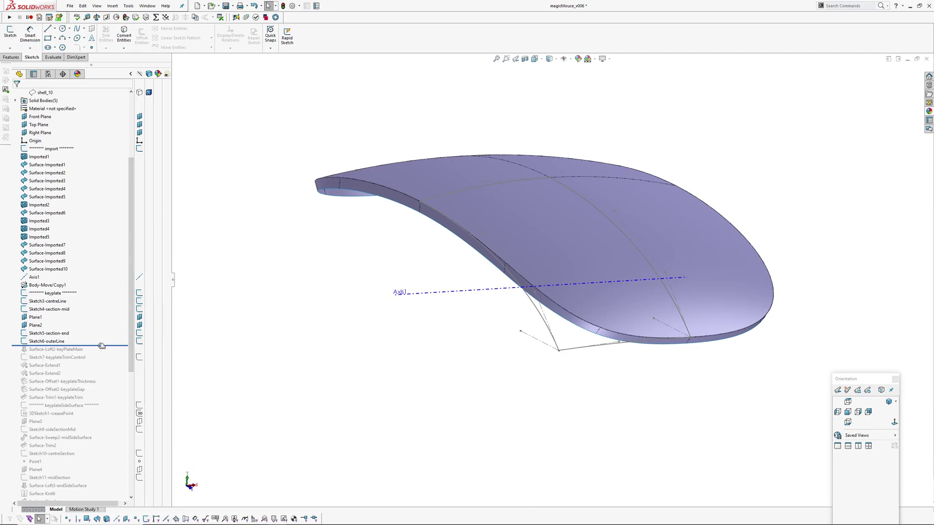
# Hide the imported surface body shell_7 and roll the history forward past Surface-Loft2-keyPlateMain.
pyautogui.scroll(5, 66, 168)
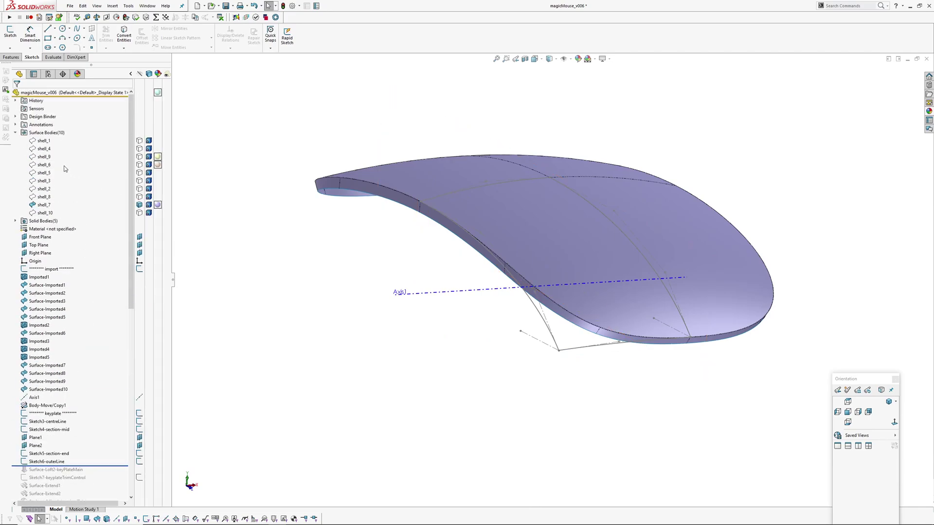
pyautogui.click(139, 205)
pyautogui.scroll(-6, 97, 369)
pyautogui.moveTo(97, 322); pyautogui.dragTo(96, 330)
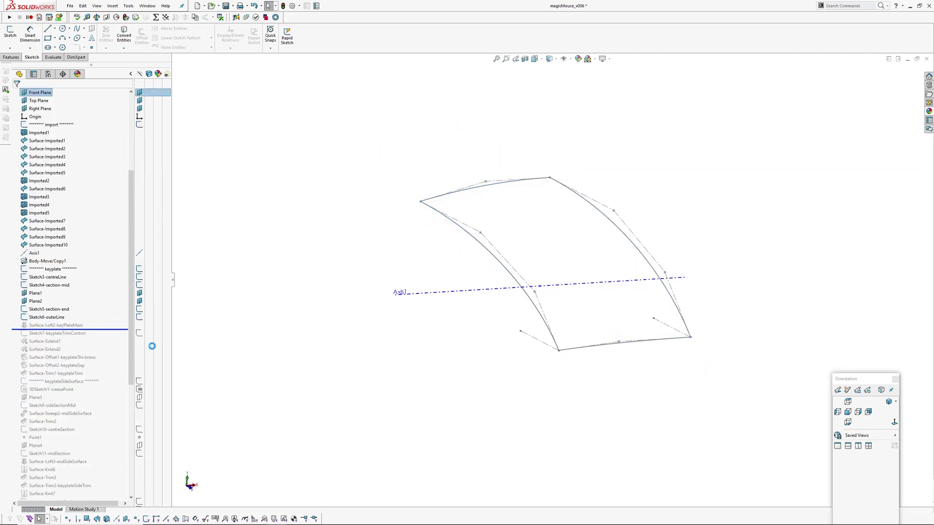
pyautogui.moveTo(450, 316)
pyautogui.mouseDown(button='middle')
pyautogui.moveTo(508, 370)
pyautogui.moveTo(514, 348)
pyautogui.mouseUp(button='middle')
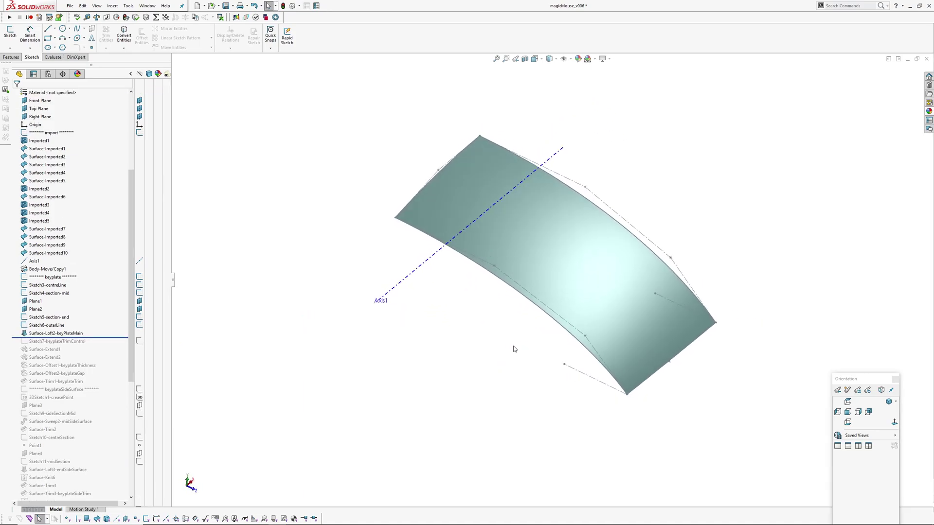
# Open the Surface-Loft2-keyPlateMain definition, examine its profiles, guide curves and curvature preview, and close it without changes.
pyautogui.click(56, 334)
pyautogui.click(57, 317)
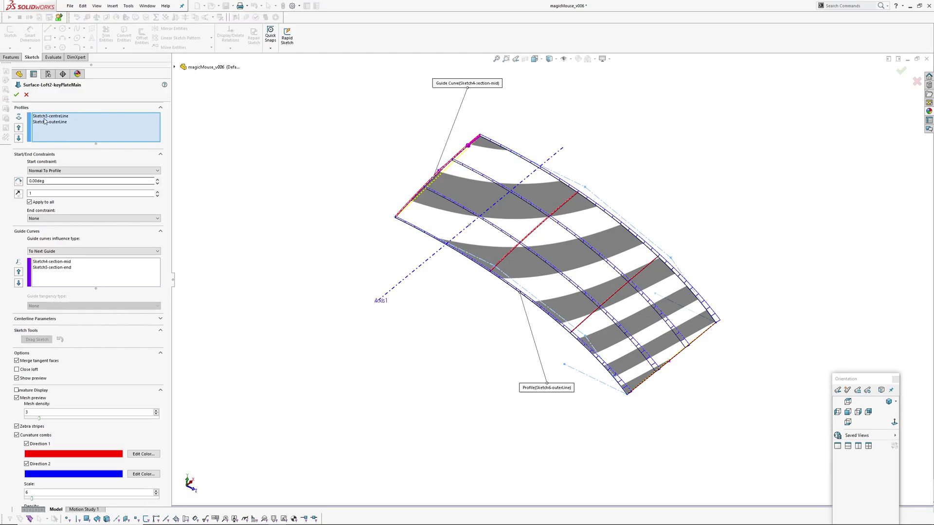
pyautogui.click(45, 123)
pyautogui.click(48, 118)
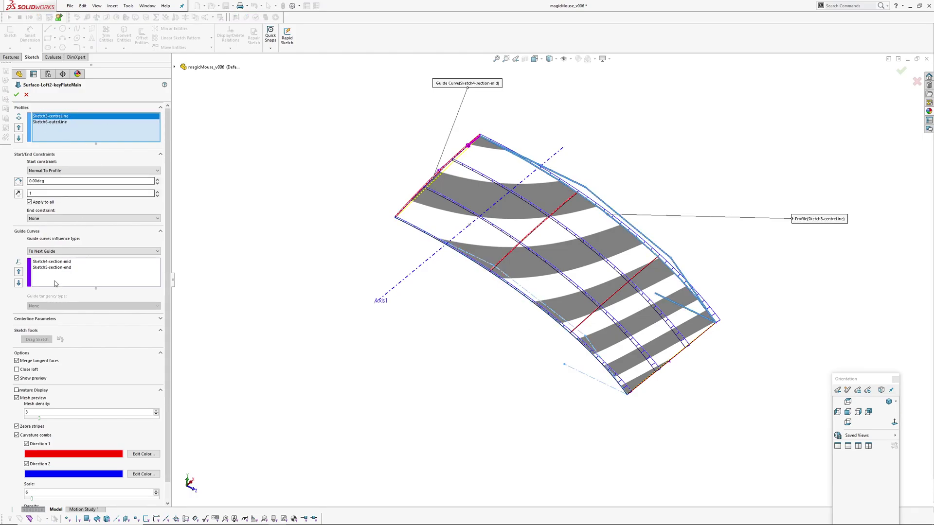
pyautogui.moveTo(535, 394); pyautogui.dragTo(482, 269, button='middle')
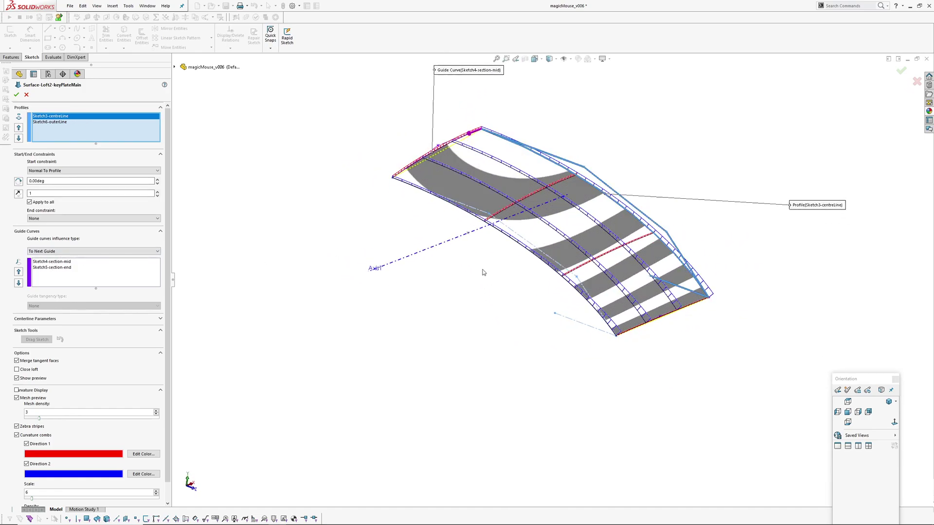
pyautogui.scroll(-5, 559, 262)
pyautogui.moveTo(581, 264); pyautogui.dragTo(550, 170, button='middle')
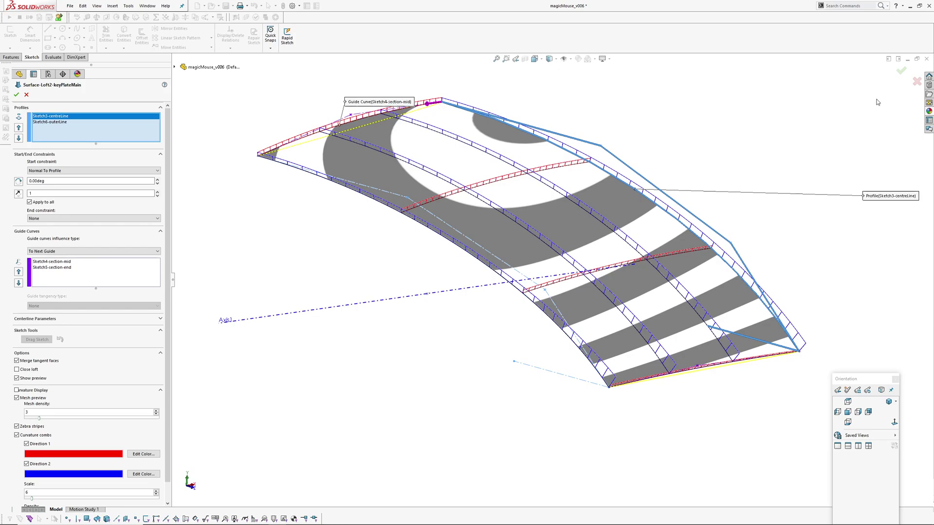
pyautogui.click(901, 72)
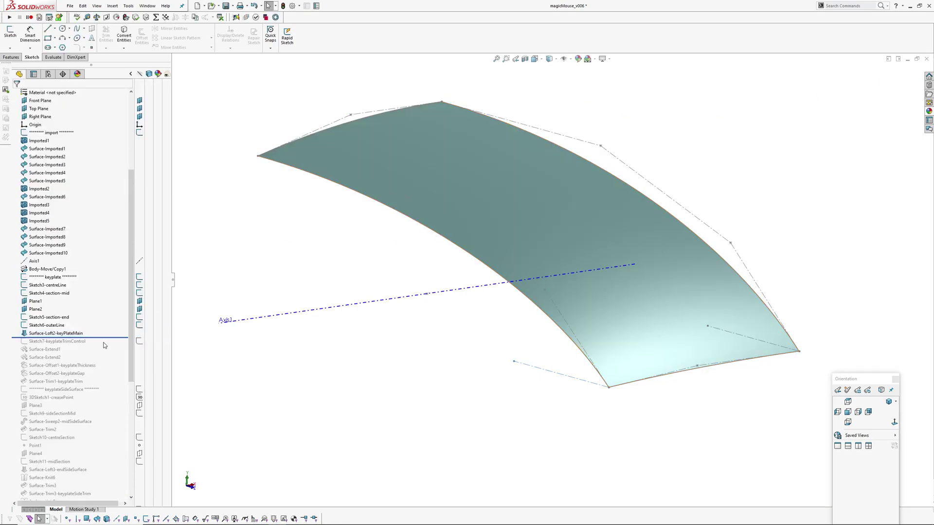
# Roll the history forward past Sketch7-keyplateTrimControl and highlight that sketch against the lofted keyplate surface.
pyautogui.moveTo(102, 338); pyautogui.dragTo(105, 345)
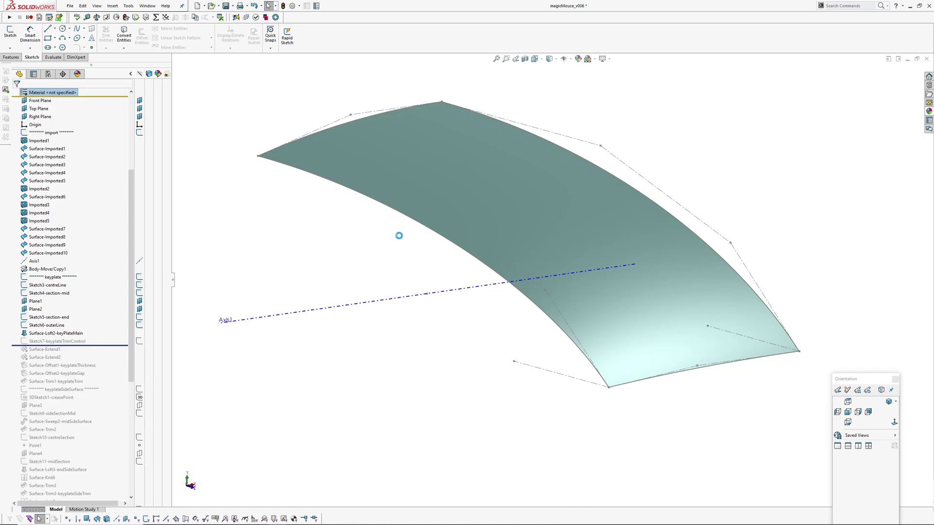
pyautogui.scroll(1, 482, 233)
pyautogui.moveTo(481, 233); pyautogui.dragTo(488, 323, button='middle')
pyautogui.scroll(4, 488, 322)
pyautogui.scroll(-1, 487, 302)
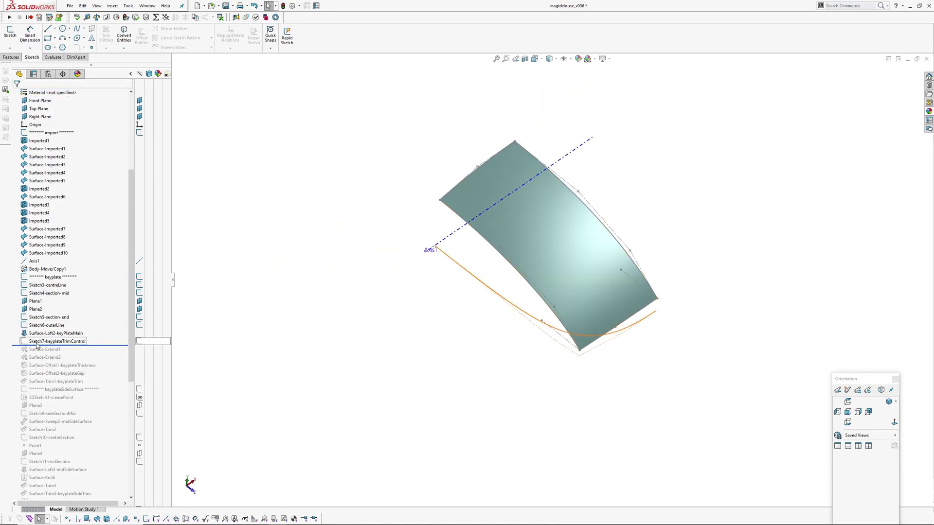
pyautogui.click(36, 342)
pyautogui.moveTo(519, 280); pyautogui.dragTo(515, 380, button='middle')
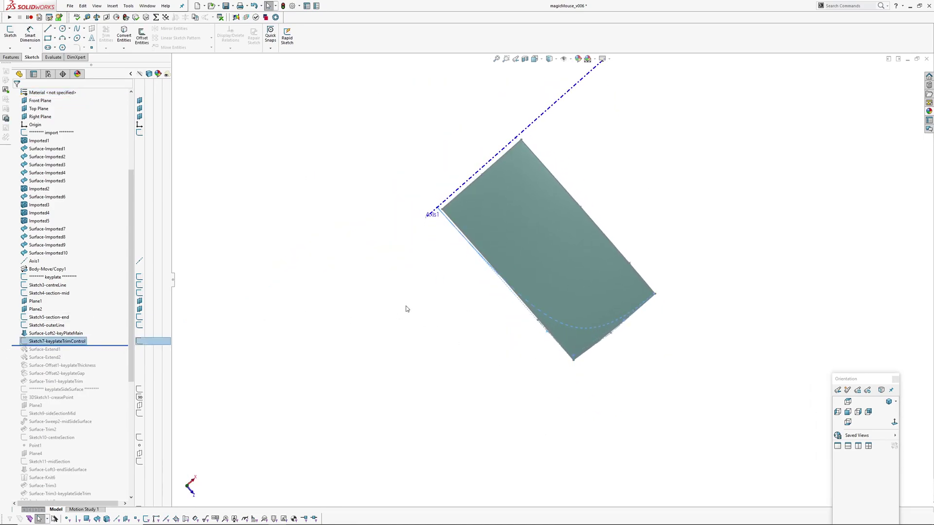
# Open Sketch7-keyplateTrimControl, examine its dimensions and style spline properties, and exit the sketch without changes.
pyautogui.click(77, 341)
pyautogui.click(82, 321)
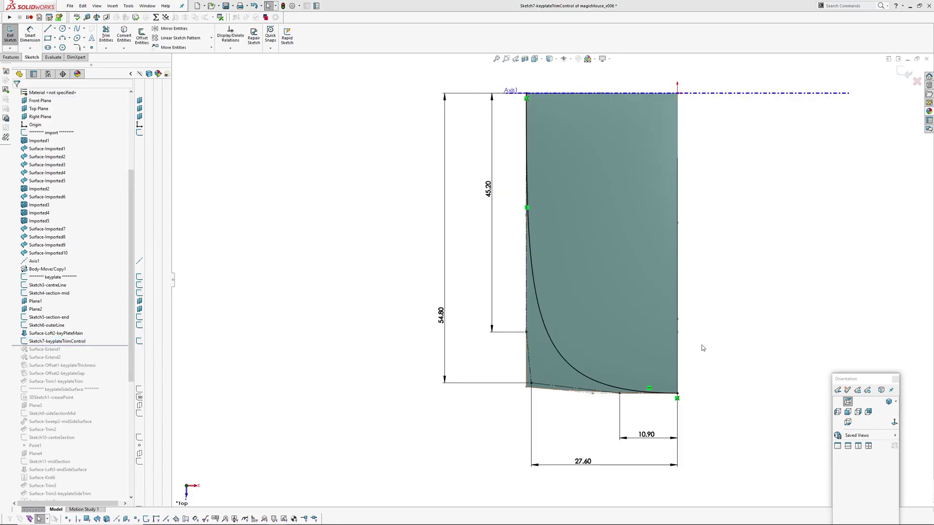
pyautogui.keyDown('ctrl'); pyautogui.moveTo(702, 348); pyautogui.dragTo(634, 377, button='middle'); pyautogui.keyUp('ctrl')
pyautogui.keyDown('ctrl'); pyautogui.moveTo(559, 346); pyautogui.dragTo(536, 323, button='middle'); pyautogui.keyUp('ctrl')
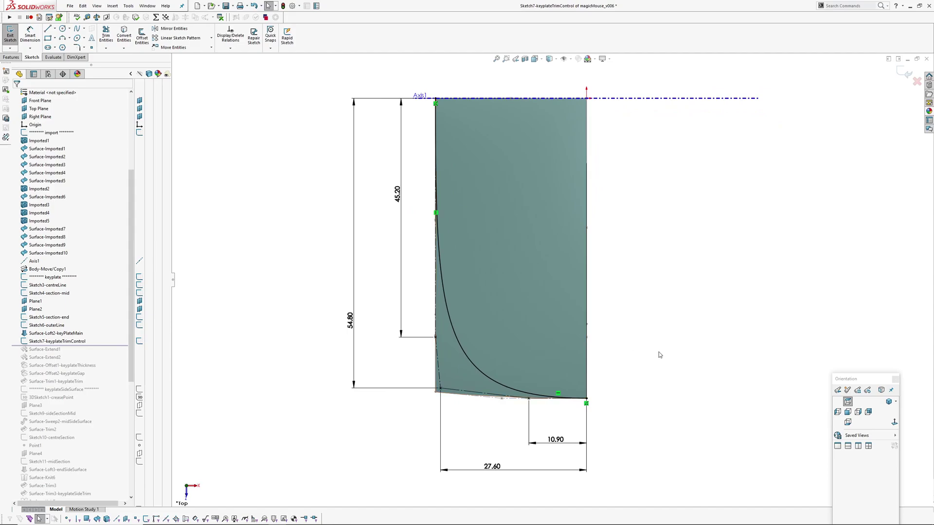
pyautogui.click(442, 287)
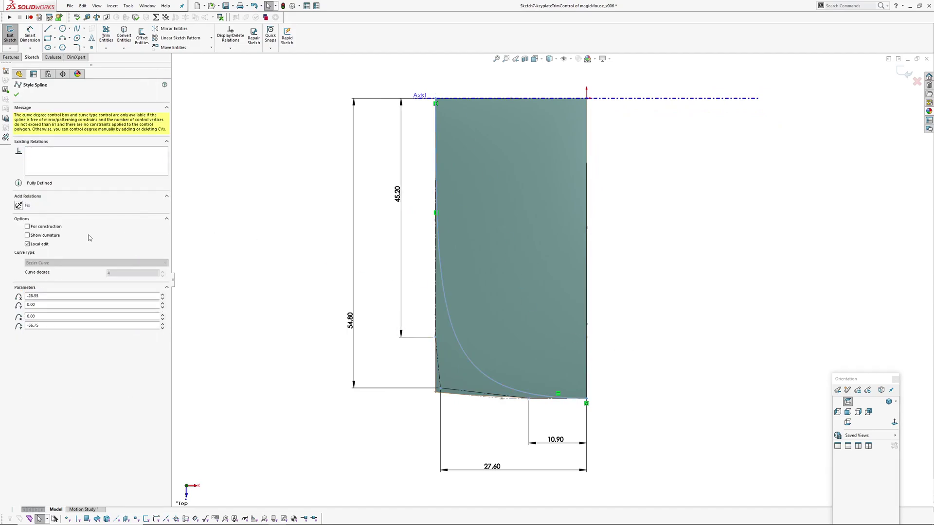
pyautogui.click(704, 261)
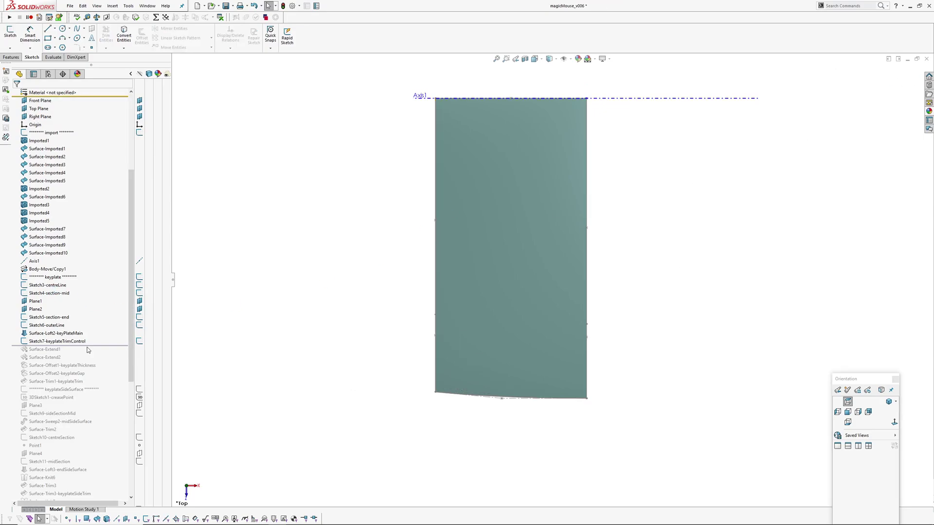
# Roll the history forward past Surface-Extend2 and highlight Sketch7-keyplateTrimControl on the extended surface.
pyautogui.click(483, 276)
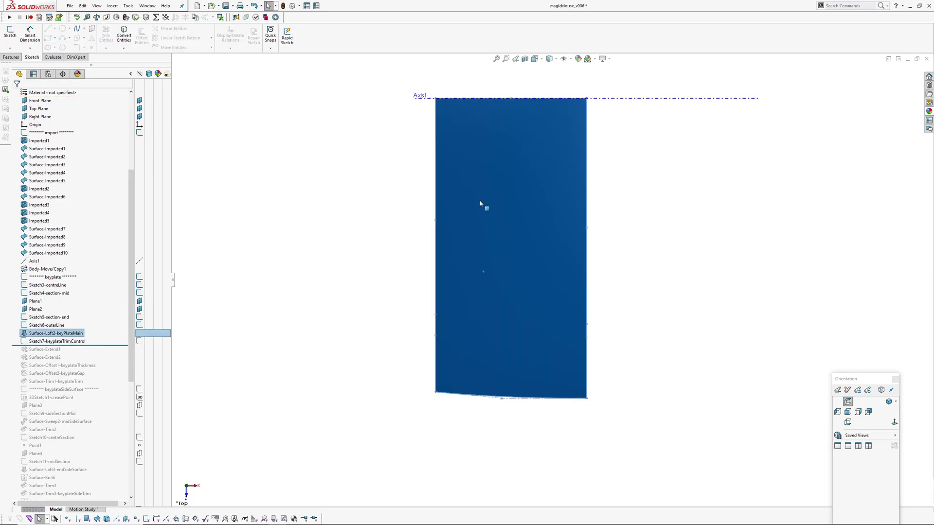
pyautogui.moveTo(89, 349); pyautogui.dragTo(93, 361)
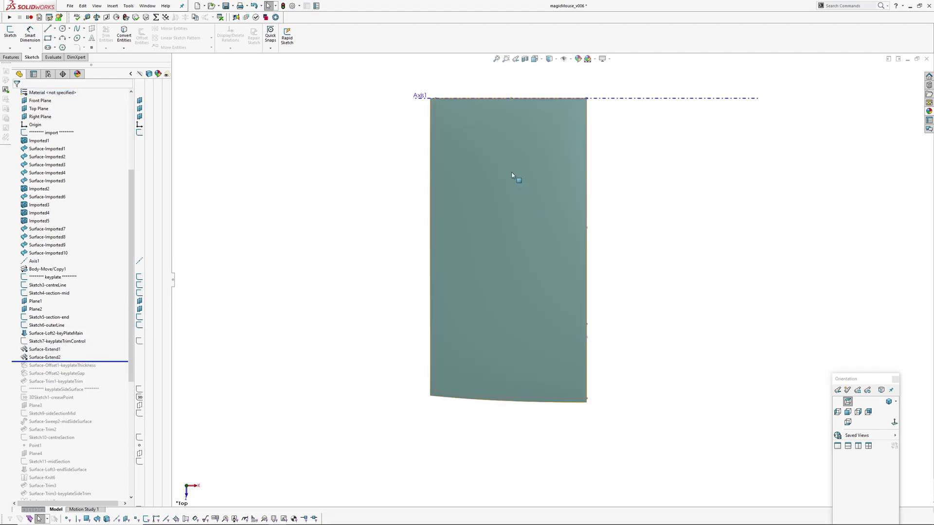
pyautogui.click(53, 341)
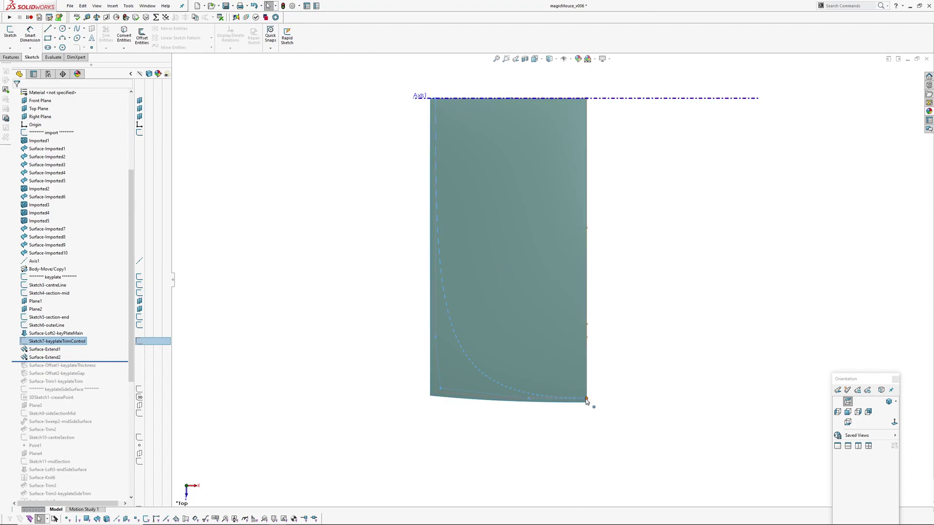
# Examine how far the extended surface reaches beyond both ends of the trim control curve.
pyautogui.scroll(-5, 587, 400)
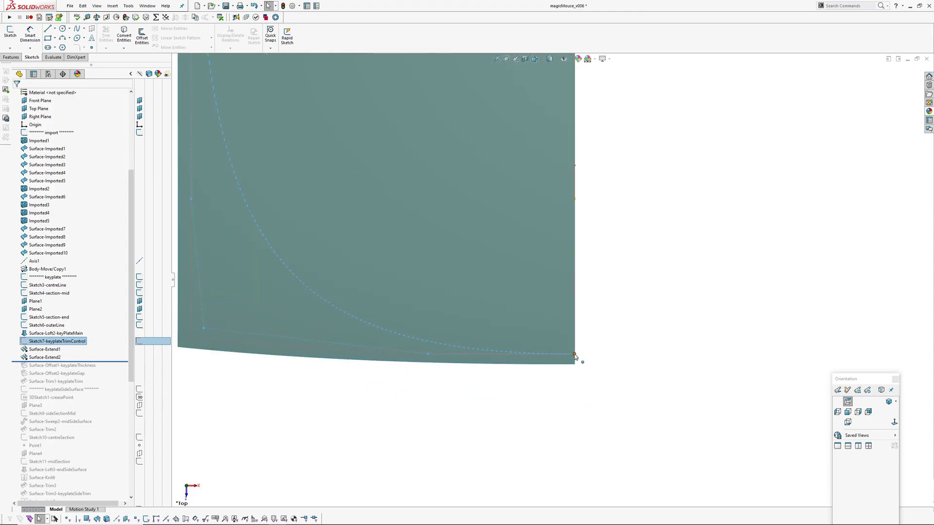
pyautogui.scroll(2, 572, 392)
pyautogui.keyDown('ctrl'); pyautogui.moveTo(480, 381); pyautogui.dragTo(514, 506, button='middle'); pyautogui.keyUp('ctrl')
pyautogui.keyDown('ctrl'); pyautogui.moveTo(358, 138); pyautogui.dragTo(396, 211, button='middle'); pyautogui.keyUp('ctrl')
pyautogui.scroll(-5, 396, 211)
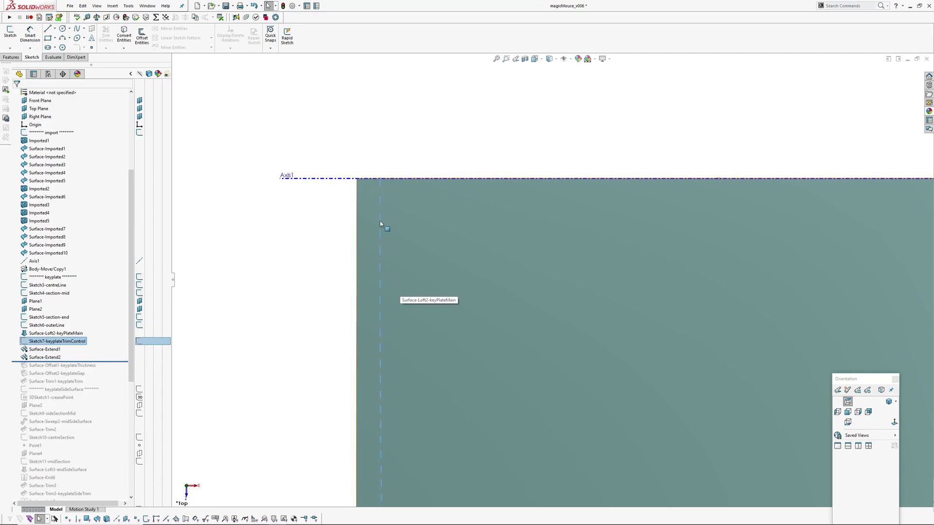
pyautogui.scroll(5, 231, 236)
pyautogui.moveTo(502, 305)
pyautogui.keyDown('ctrl'); pyautogui.mouseDown(button='middle')
pyautogui.moveTo(393, 202)
pyautogui.moveTo(383, 174)
pyautogui.mouseUp(button='middle'); pyautogui.keyUp('ctrl')
# Roll the history forward past Surface-Offset1-keyplateThickness to inspect the offset surface, and continue past Surface-Offset2-keyplateGap.
pyautogui.moveTo(121, 362); pyautogui.dragTo(111, 369)
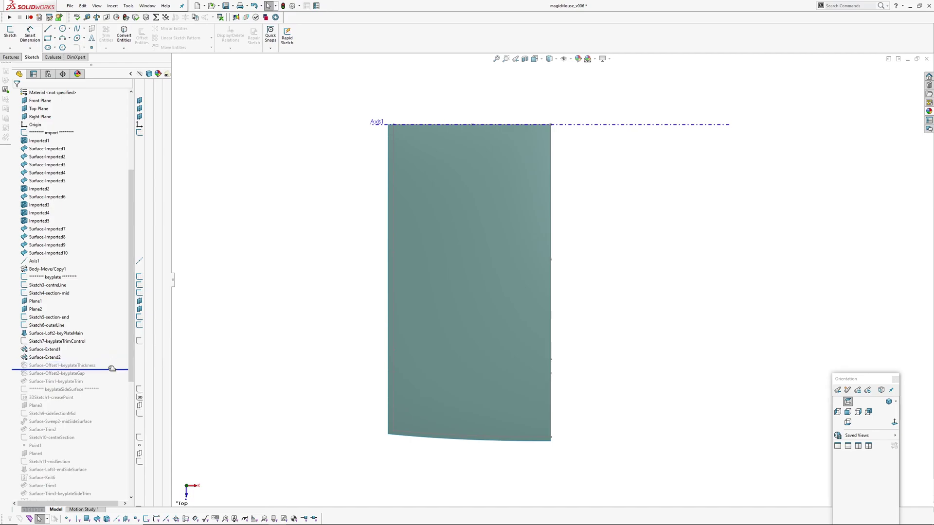
pyautogui.moveTo(287, 354); pyautogui.dragTo(548, 233, button='middle')
pyautogui.click(63, 373)
pyautogui.click(421, 370)
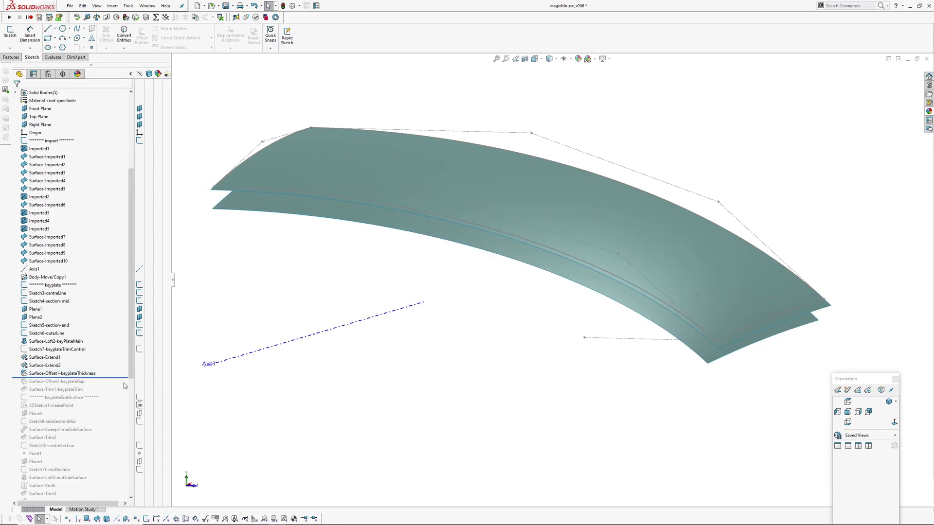
pyautogui.moveTo(114, 377); pyautogui.dragTo(79, 392)
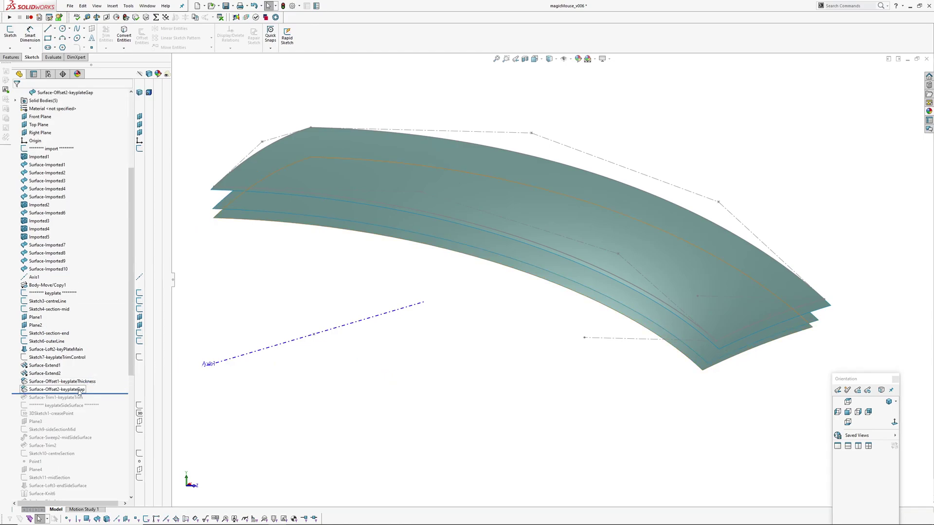
# Highlight Surface-Offset1-keyplateThickness and Surface-Offset2-keyplateGap together to compare the two offset surfaces beneath the main keyplate surface.
pyautogui.click(77, 392)
pyautogui.moveTo(481, 316); pyautogui.dragTo(525, 348, button='middle')
pyautogui.click(422, 344)
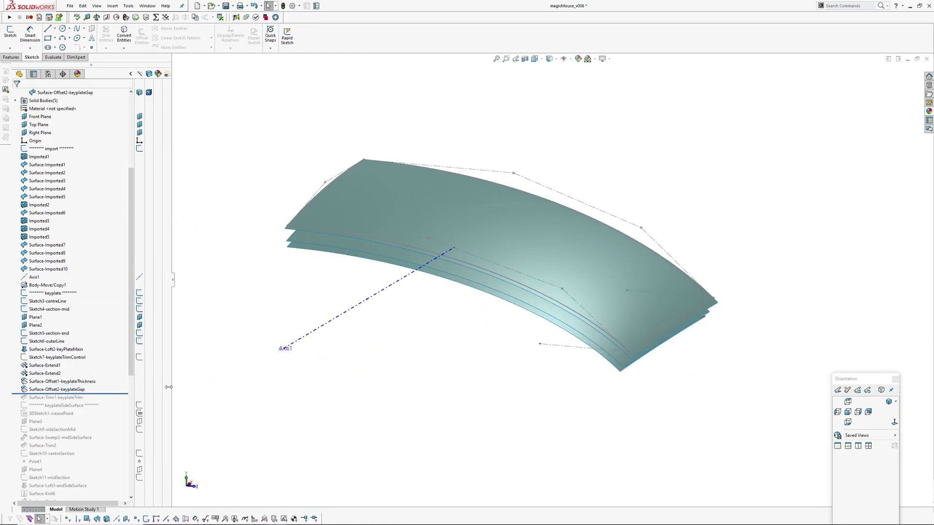
pyautogui.click(73, 389)
pyautogui.keyDown('ctrl'); pyautogui.click(73, 382); pyautogui.keyUp('ctrl')
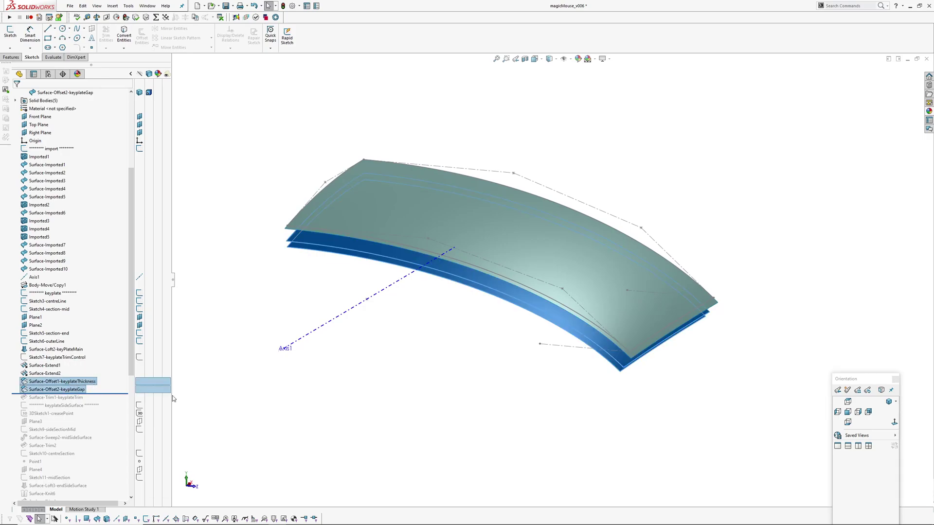
# Roll the history forward past Surface-Trim1-keyplateTrim and inspect the trimmed keyplate outline.
pyautogui.moveTo(102, 394); pyautogui.dragTo(103, 401)
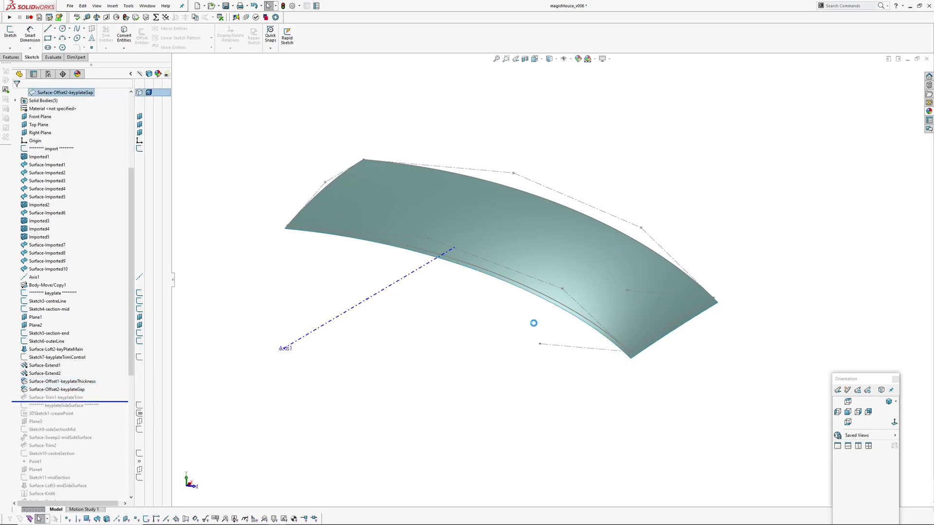
pyautogui.moveTo(534, 323); pyautogui.dragTo(443, 351, button='middle')
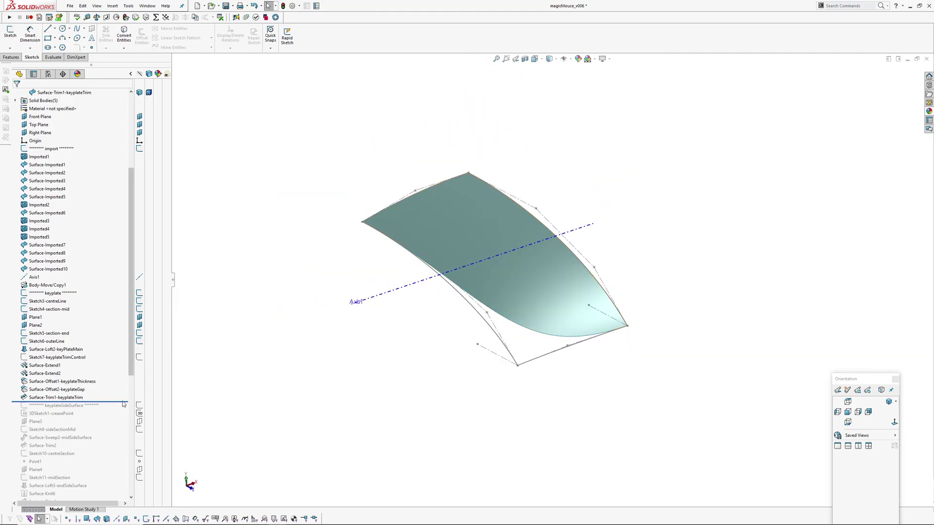
# Roll the history forward past Sketch9-sideSectionMid, highlight 3DSketch1-creasePoint, and examine the trimmed keyplate edge around it.
pyautogui.scroll(-4, 110, 340)
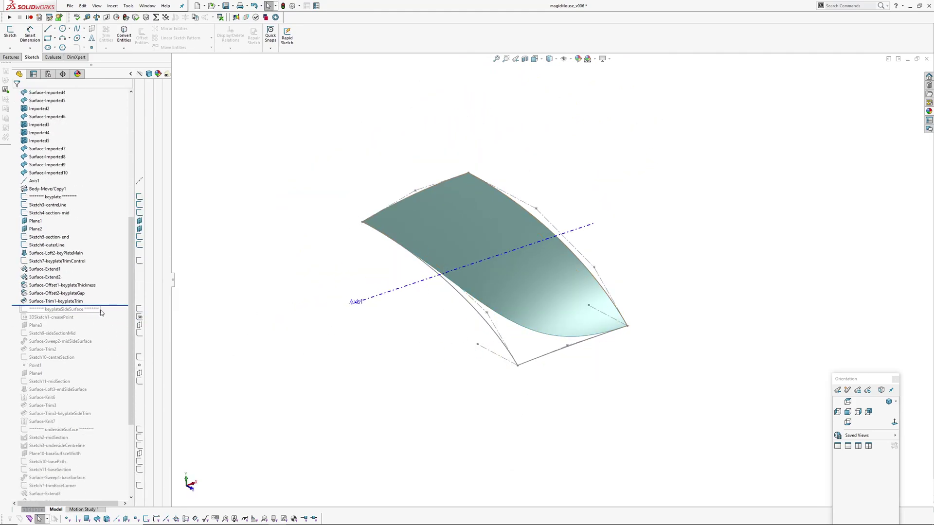
pyautogui.moveTo(113, 305); pyautogui.dragTo(112, 338)
pyautogui.click(51, 318)
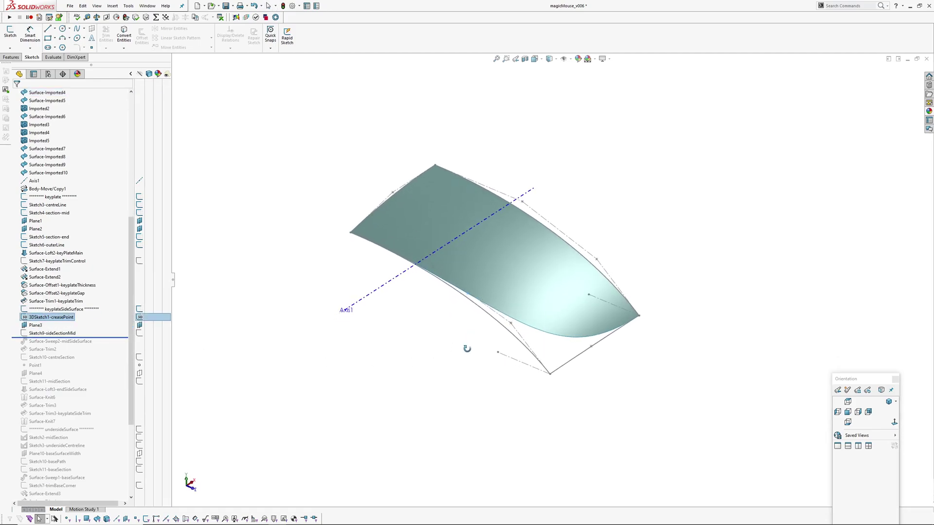
pyautogui.scroll(-3, 479, 300)
pyautogui.moveTo(476, 297); pyautogui.dragTo(289, 161, button='middle')
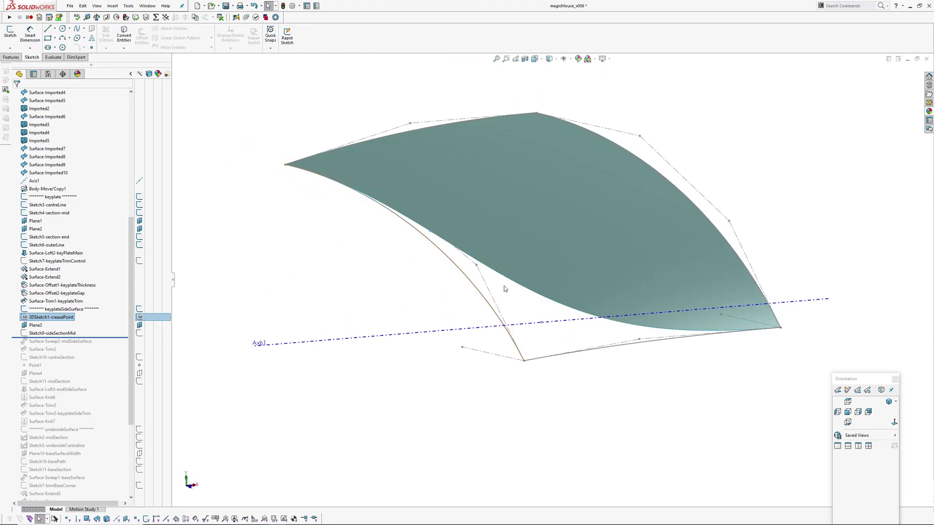
pyautogui.moveTo(504, 286); pyautogui.dragTo(598, 277, button='middle')
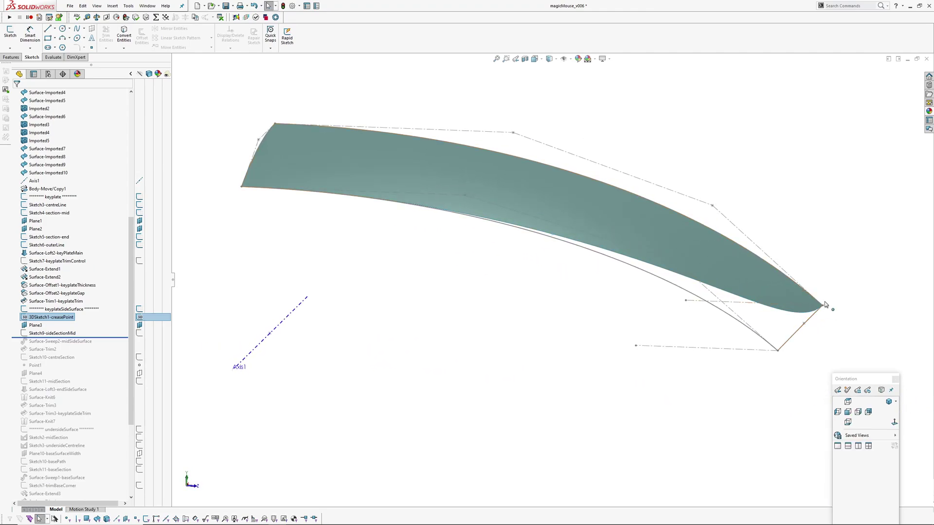
pyautogui.moveTo(825, 305); pyautogui.dragTo(771, 335, button='middle')
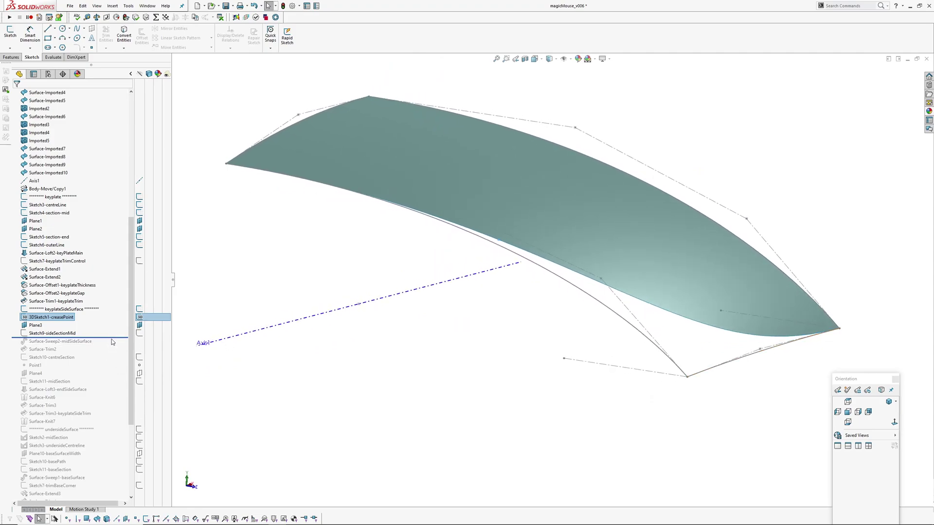
# Roll the history forward past Surface-Sweep2-midSideSurface and inspect the Sketch9-sideSectionMid profile and dimensions that drive the swept side.
pyautogui.moveTo(113, 336); pyautogui.dragTo(115, 345)
pyautogui.moveTo(331, 244); pyautogui.dragTo(437, 297, button='middle')
pyautogui.scroll(3, 387, 302)
pyautogui.click(44, 344)
pyautogui.moveTo(355, 250)
pyautogui.mouseDown(button='middle')
pyautogui.moveTo(273, 214)
pyautogui.moveTo(284, 217)
pyautogui.mouseUp(button='middle')
pyautogui.scroll(-5, 376, 227)
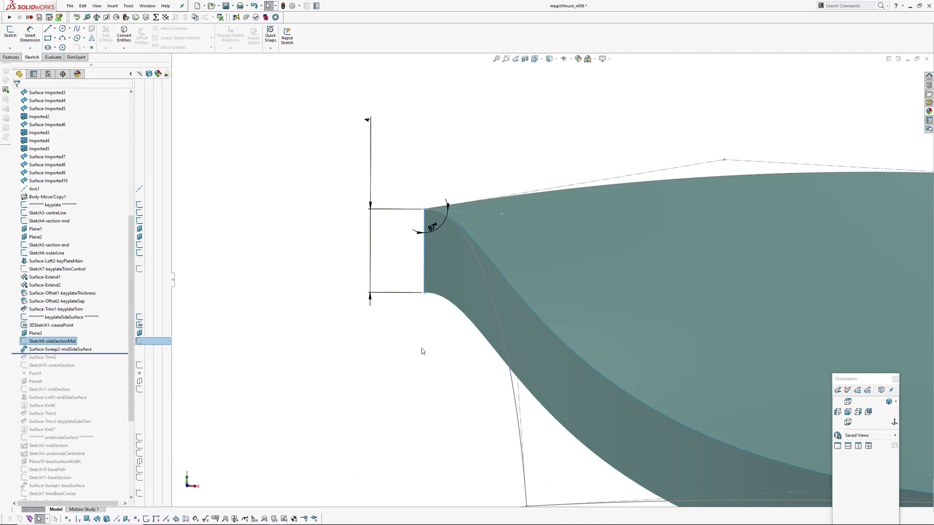
pyautogui.scroll(3, 423, 349)
pyautogui.moveTo(438, 348); pyautogui.dragTo(374, 195, button='middle')
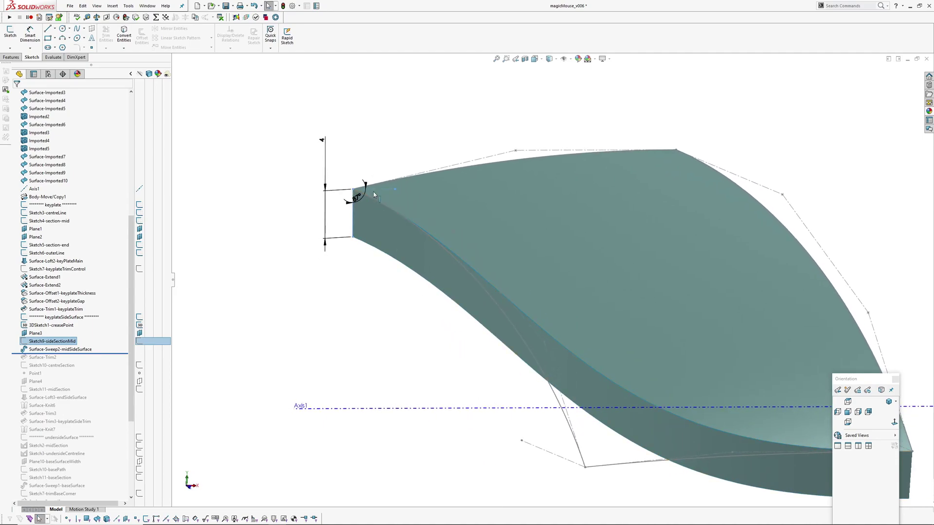
pyautogui.click(253, 354)
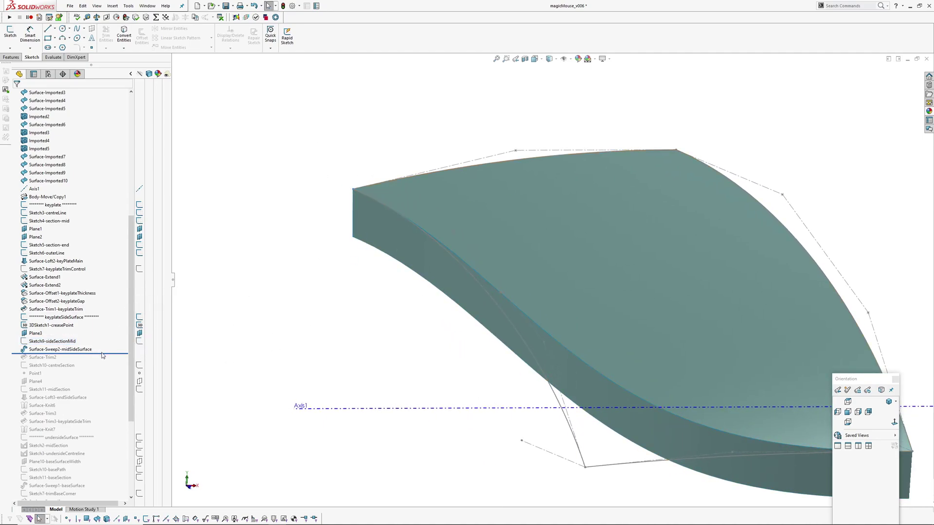
# Roll the history forward past Surface-Trim2 and highlight 3DSketch1-creasePoint to inspect where the swept side surface is cut.
pyautogui.moveTo(102, 354); pyautogui.dragTo(105, 361)
pyautogui.moveTo(407, 331); pyautogui.dragTo(420, 286, button='middle')
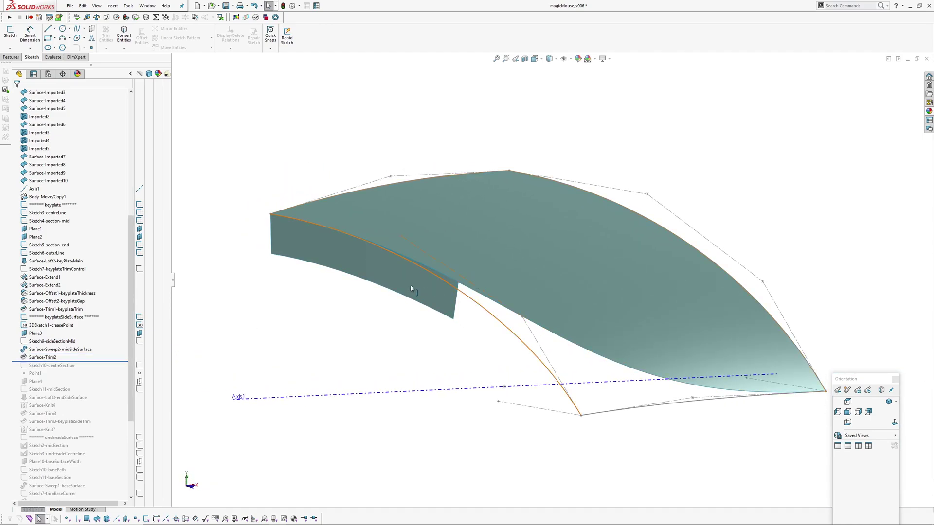
pyautogui.click(41, 327)
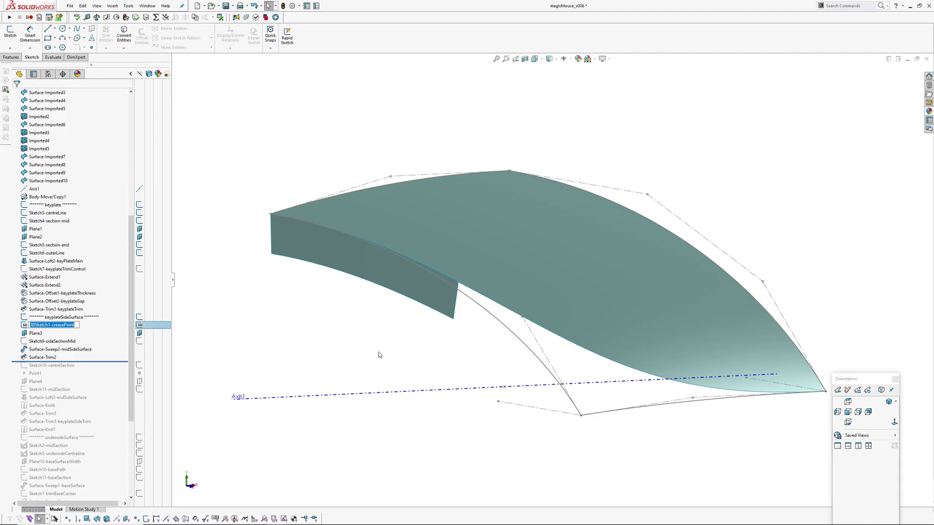
pyautogui.moveTo(402, 298); pyautogui.dragTo(427, 331, button='middle')
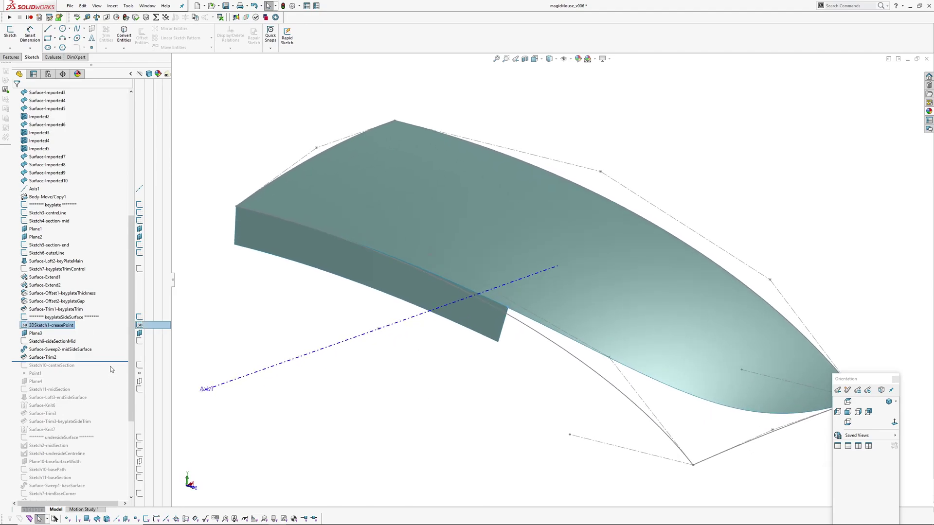
# Roll the history forward past Sketch10-centreSection and examine its section line and dimension at the keyplate's front tip.
pyautogui.moveTo(113, 362); pyautogui.dragTo(112, 372)
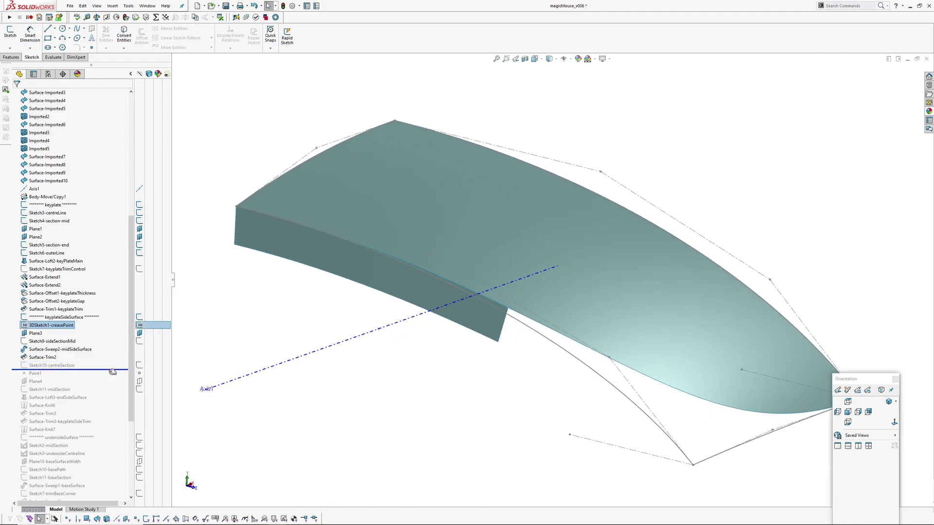
pyautogui.moveTo(113, 372); pyautogui.dragTo(111, 372)
pyautogui.click(57, 365)
pyautogui.moveTo(574, 354)
pyautogui.mouseDown(button='middle')
pyautogui.moveTo(639, 297)
pyautogui.moveTo(646, 308)
pyautogui.mouseUp(button='middle')
pyautogui.scroll(4, 731, 348)
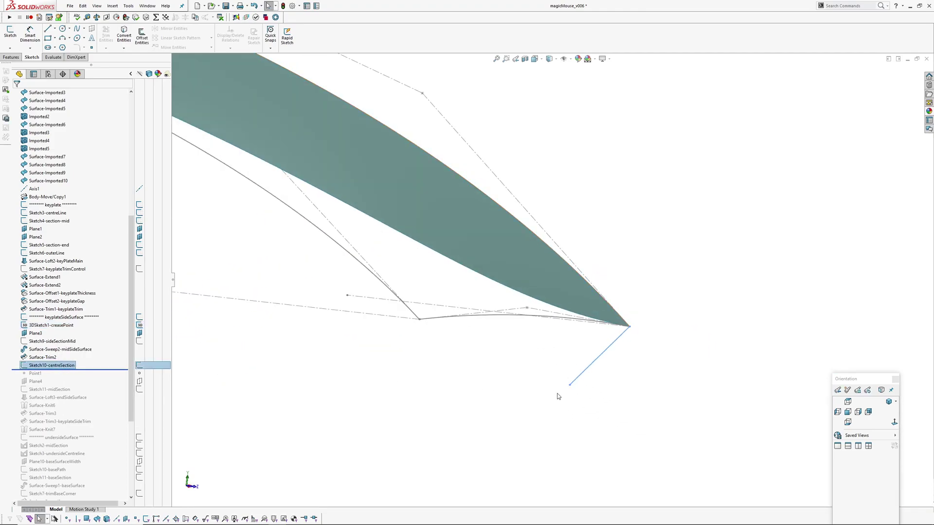
pyautogui.click(54, 359)
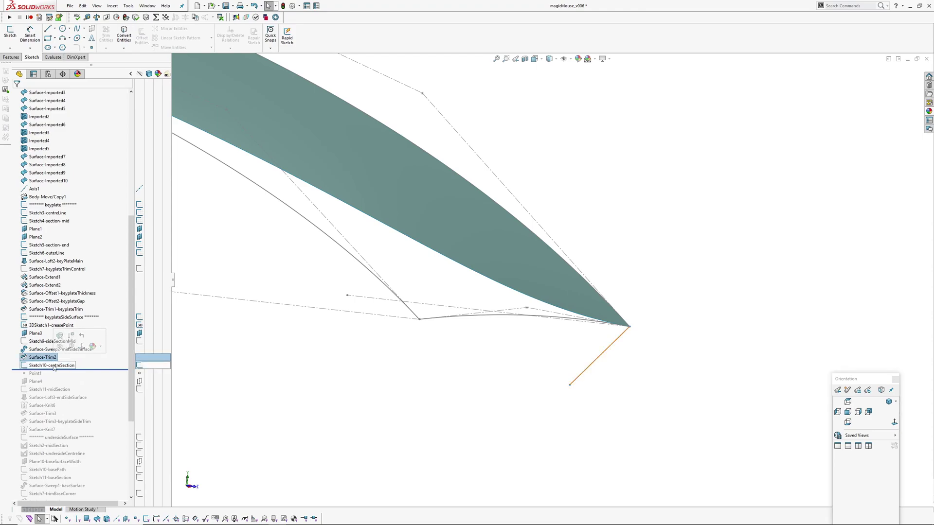
pyautogui.click(56, 366)
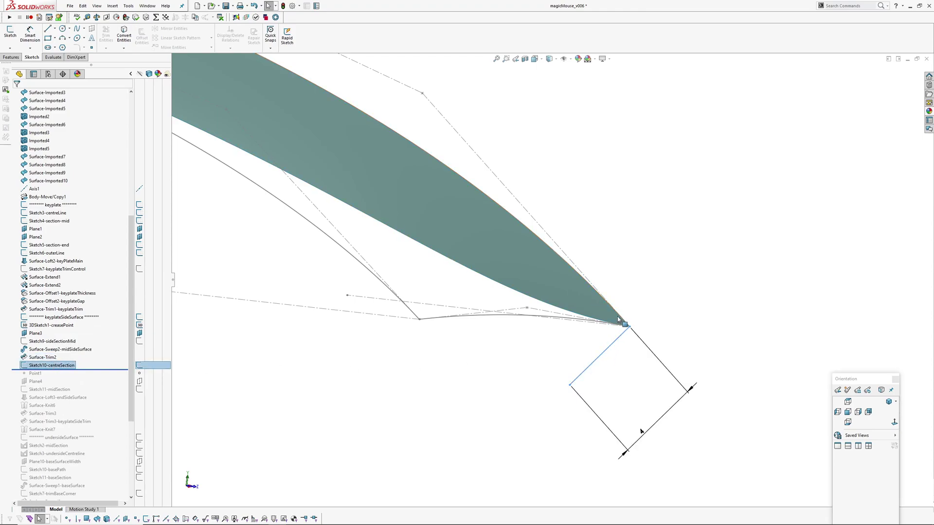
pyautogui.moveTo(461, 402)
pyautogui.mouseDown(button='middle')
pyautogui.moveTo(454, 396)
pyautogui.moveTo(538, 350)
pyautogui.moveTo(408, 283)
pyautogui.moveTo(456, 323)
pyautogui.moveTo(460, 365)
pyautogui.mouseUp(button='middle')
# Roll the history forward past Sketch11-midSection and inspect its dimensioned section line at Point1 on the keyplate edge.
pyautogui.moveTo(94, 368); pyautogui.dragTo(104, 396)
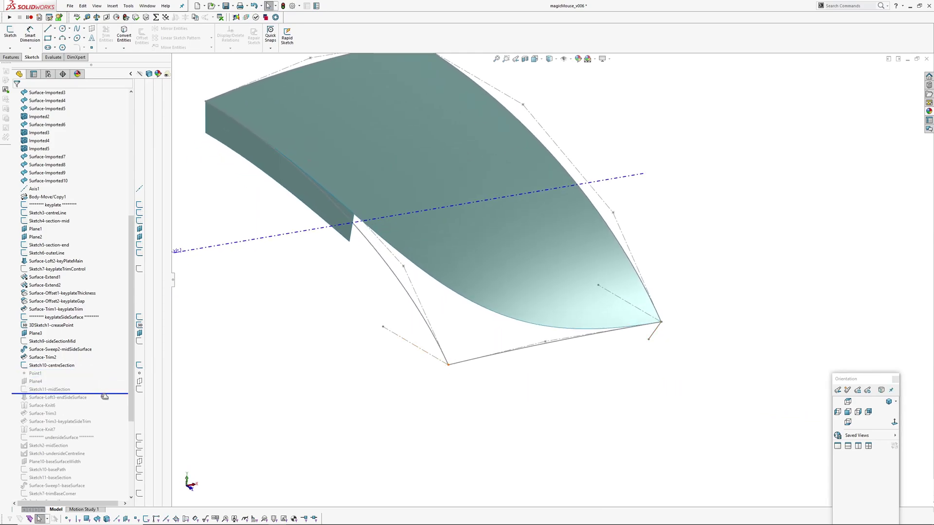
pyautogui.click(52, 390)
pyautogui.scroll(-1, 468, 360)
pyautogui.moveTo(553, 308)
pyautogui.mouseDown(button='middle')
pyautogui.moveTo(549, 298)
pyautogui.moveTo(533, 350)
pyautogui.mouseUp(button='middle')
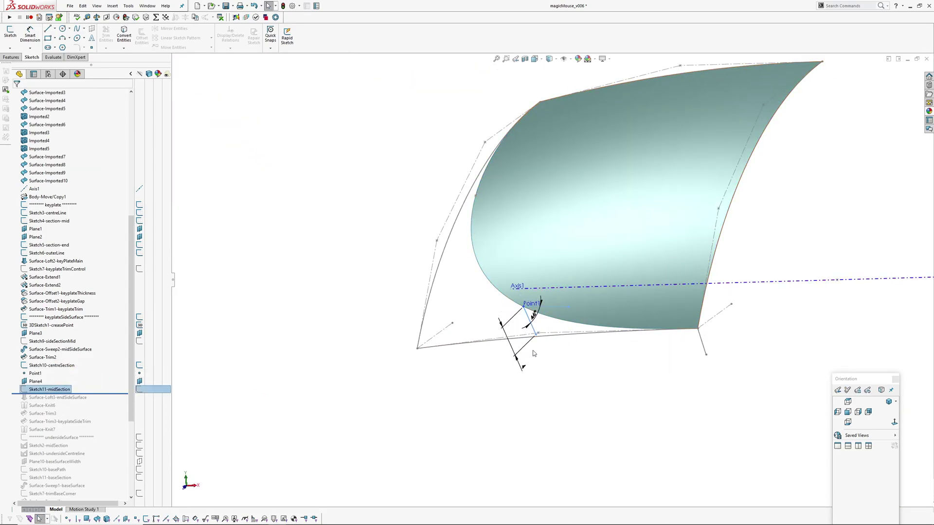
# Roll the history forward past Surface-Loft3-endSideSurface and highlight the lofted end side and the adjoining swept side surface.
pyautogui.moveTo(108, 395); pyautogui.dragTo(108, 403)
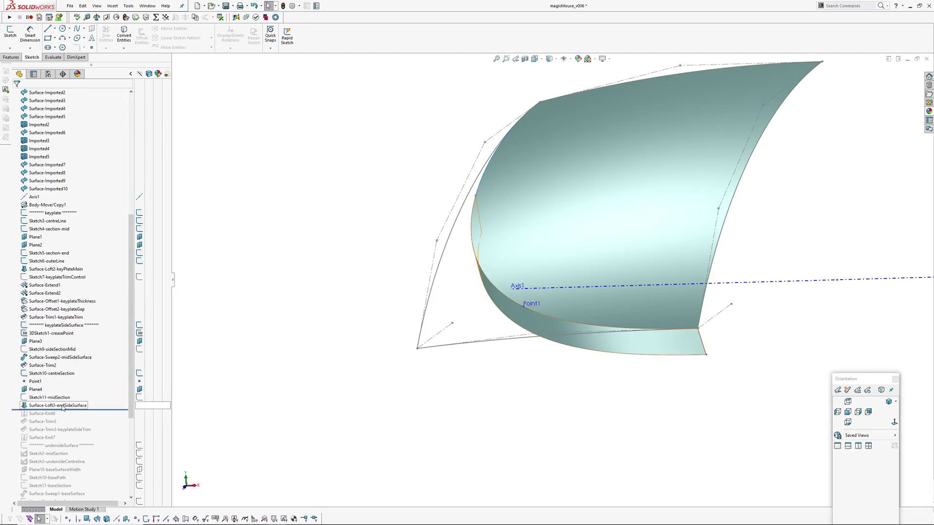
pyautogui.click(63, 406)
pyautogui.moveTo(442, 304); pyautogui.dragTo(414, 334, button='middle')
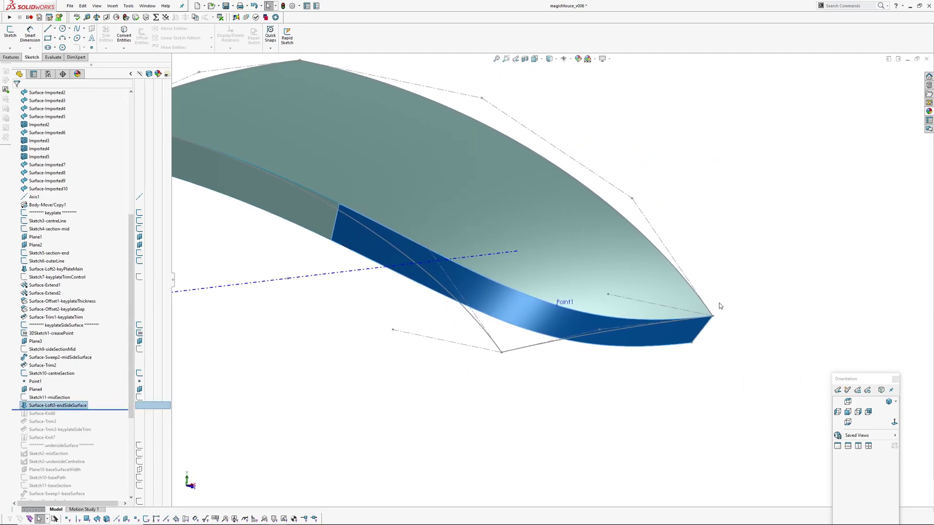
pyautogui.click(325, 210)
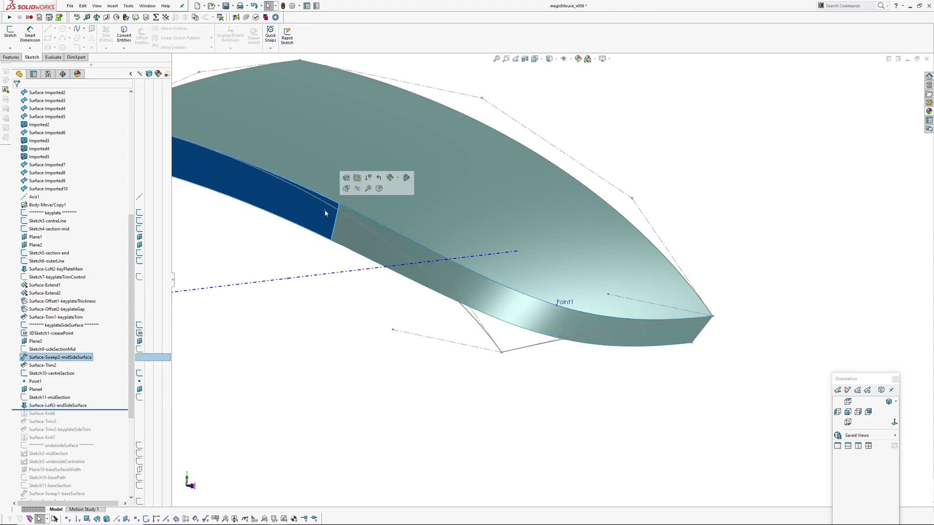
pyautogui.click(342, 319)
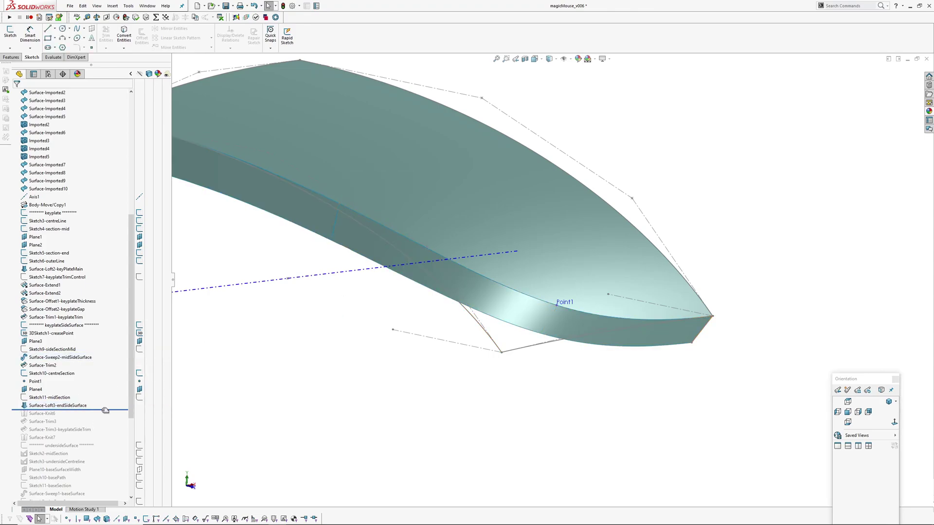
# Roll the history forward past Surface-Trim3-keyplateSideTrim and highlight Surface-Offset1-keyplateThickness to inspect the underside meeting the side wall.
pyautogui.moveTo(105, 410); pyautogui.dragTo(107, 434)
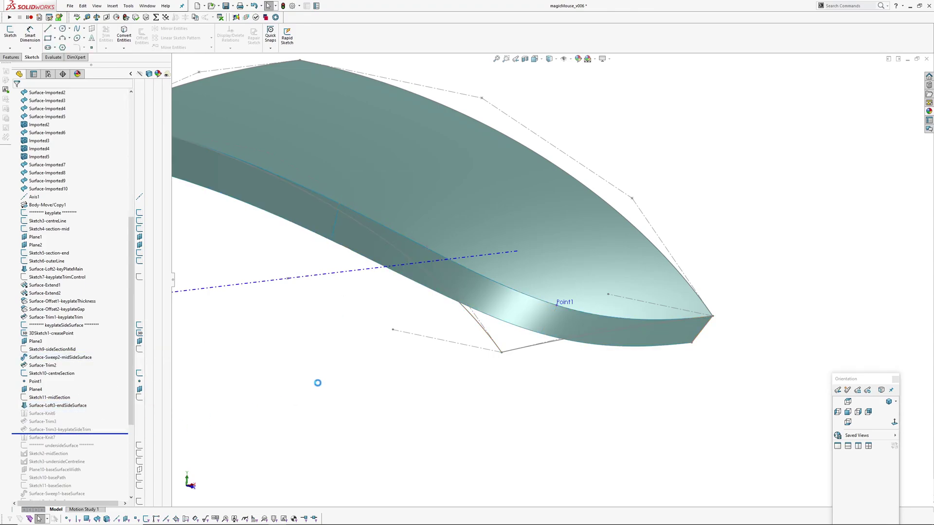
pyautogui.moveTo(316, 381); pyautogui.dragTo(413, 325, button='middle')
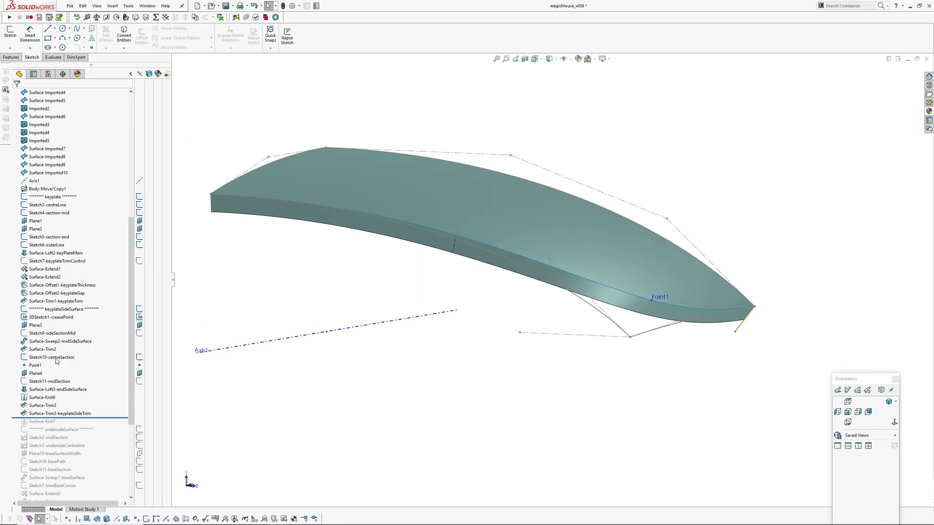
pyautogui.click(69, 288)
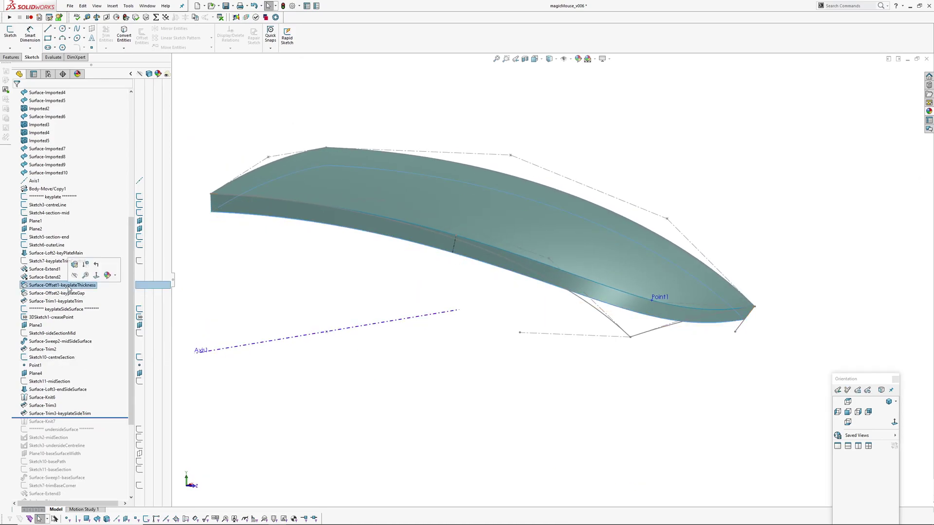
pyautogui.moveTo(342, 269); pyautogui.dragTo(411, 286, button='middle')
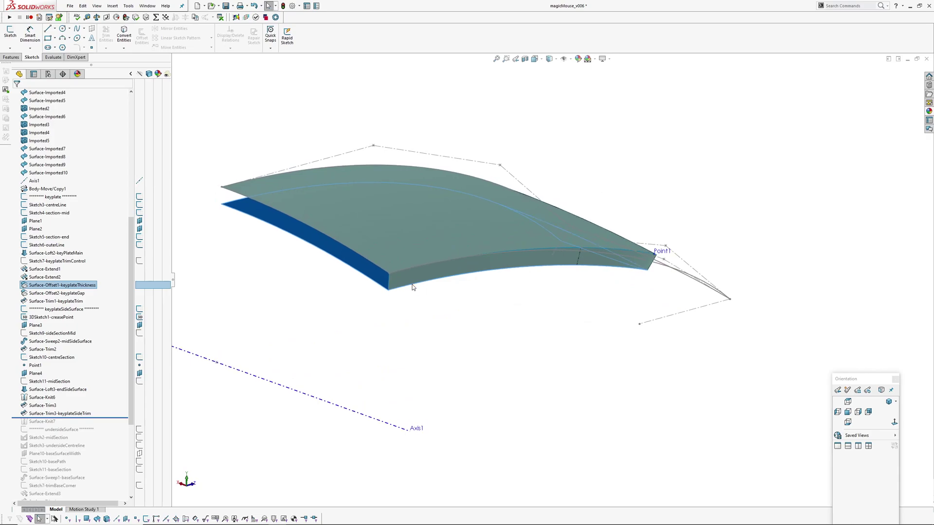
pyautogui.scroll(-3, 412, 286)
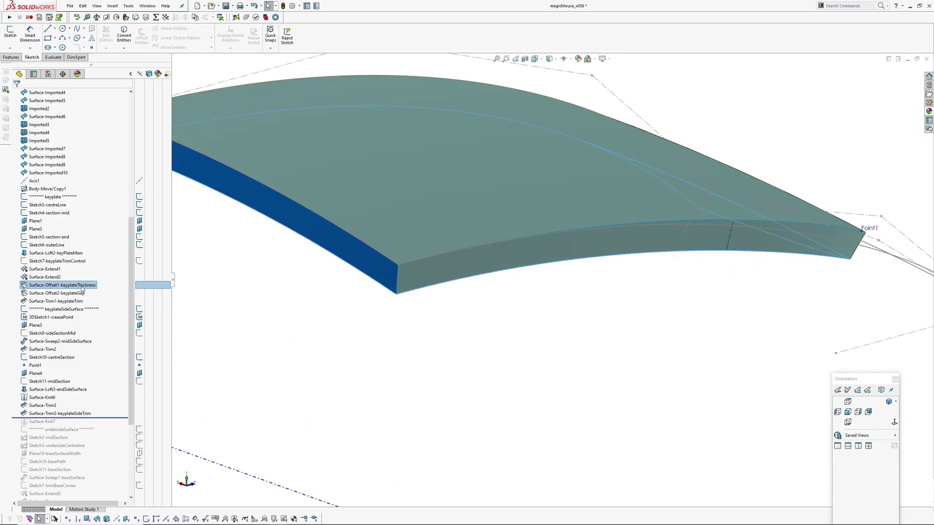
pyautogui.click(419, 321)
pyautogui.scroll(3, 419, 321)
pyautogui.moveTo(419, 321); pyautogui.dragTo(400, 307, button='middle')
# Hide all sketches, axes and reference points so only the keyplate surfaces are displayed.
pyautogui.press('h')
pyautogui.scroll(4, 538, 233)
pyautogui.moveTo(538, 233); pyautogui.dragTo(558, 322, button='middle')
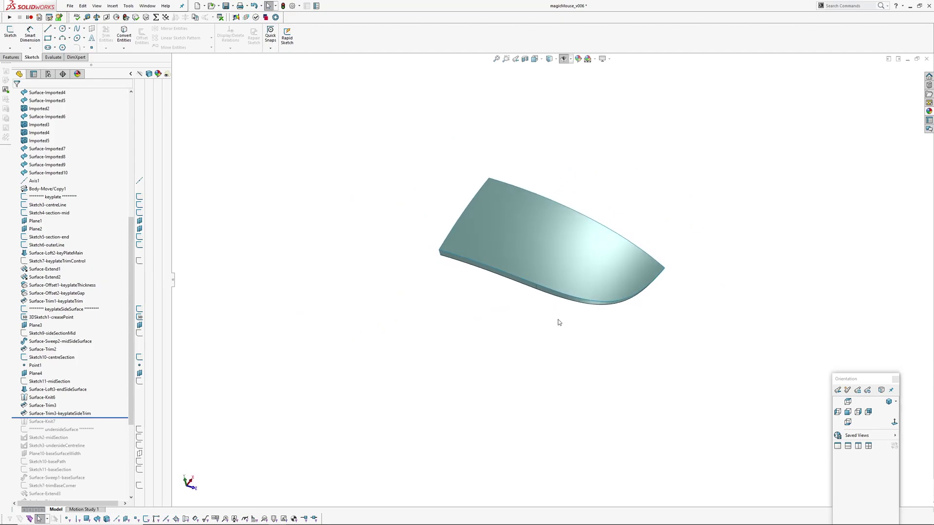
# Check surface continuity across the keyplate top and sides with Zebra Stripes, and close the analysis.
pyautogui.scroll(-3, 567, 278)
pyautogui.press('z')
pyautogui.moveTo(628, 284)
pyautogui.mouseDown(button='middle')
pyautogui.moveTo(597, 289)
pyautogui.moveTo(596, 341)
pyautogui.moveTo(604, 208)
pyautogui.moveTo(584, 170)
pyautogui.moveTo(656, 274)
pyautogui.moveTo(636, 200)
pyautogui.moveTo(625, 223)
pyautogui.moveTo(601, 183)
pyautogui.moveTo(580, 179)
pyautogui.moveTo(584, 213)
pyautogui.moveTo(556, 295)
pyautogui.mouseUp(button='middle')
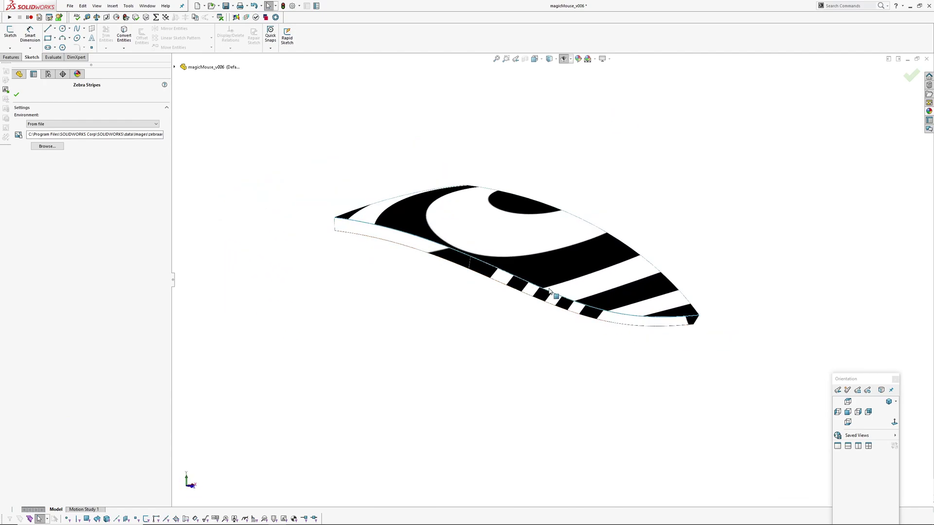
pyautogui.press('Escape')
# Roll the history forward past Surface-Knit7 and highlight the keyplate's top face.
pyautogui.moveTo(104, 417); pyautogui.dragTo(104, 425)
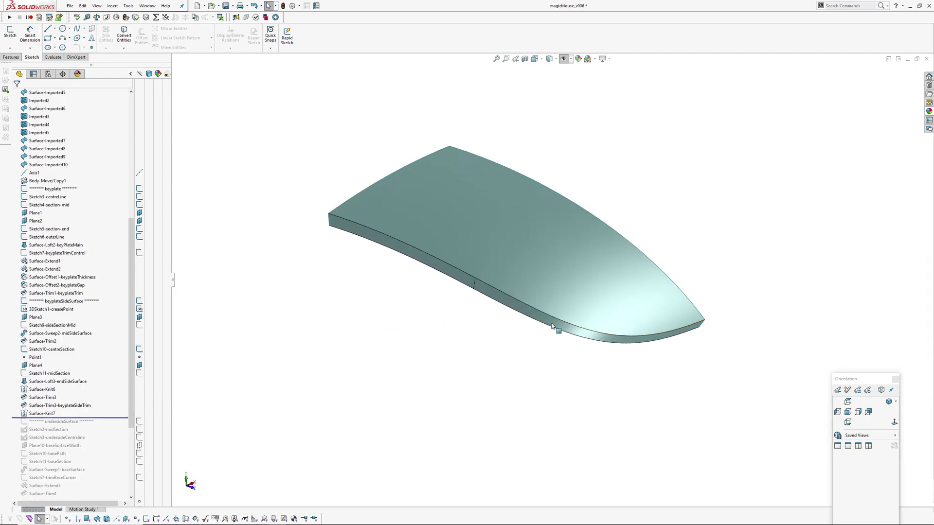
pyautogui.click(552, 252)
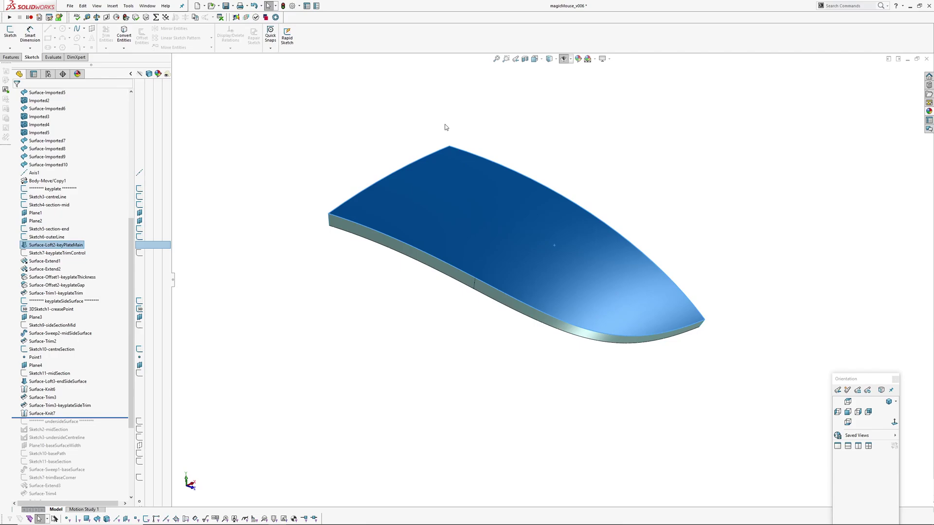
pyautogui.keyDown('ctrl'); pyautogui.moveTo(557, 326); pyautogui.dragTo(523, 324, button='middle'); pyautogui.keyUp('ctrl')
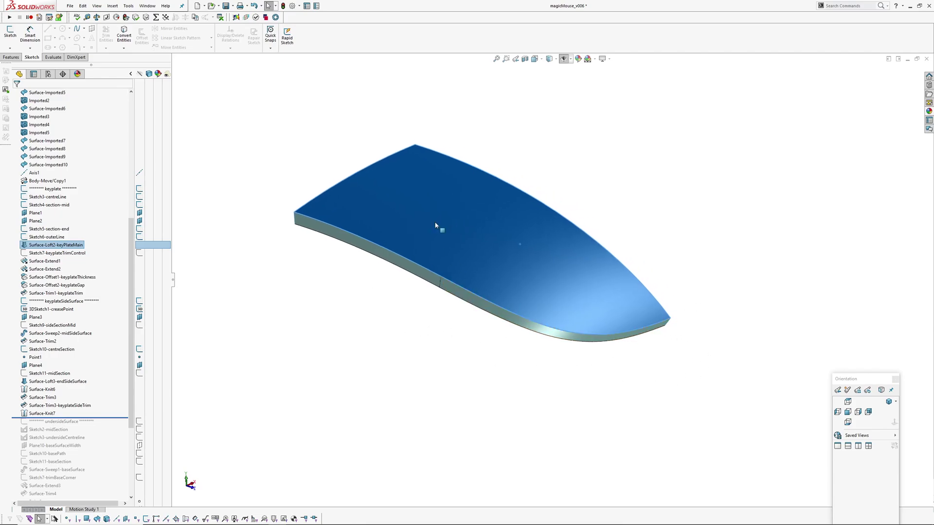
# Roll the history forward past Sketch3-undersideCentreline and highlight Sketch2-midSection beneath the keyplate.
pyautogui.moveTo(380, 319)
pyautogui.mouseDown(button='middle')
pyautogui.moveTo(456, 254)
pyautogui.moveTo(305, 258)
pyautogui.moveTo(403, 330)
pyautogui.moveTo(423, 317)
pyautogui.moveTo(375, 328)
pyautogui.mouseUp(button='middle')
pyautogui.click(395, 314)
pyautogui.scroll(-2, 116, 383)
pyautogui.scroll(-3, 117, 383)
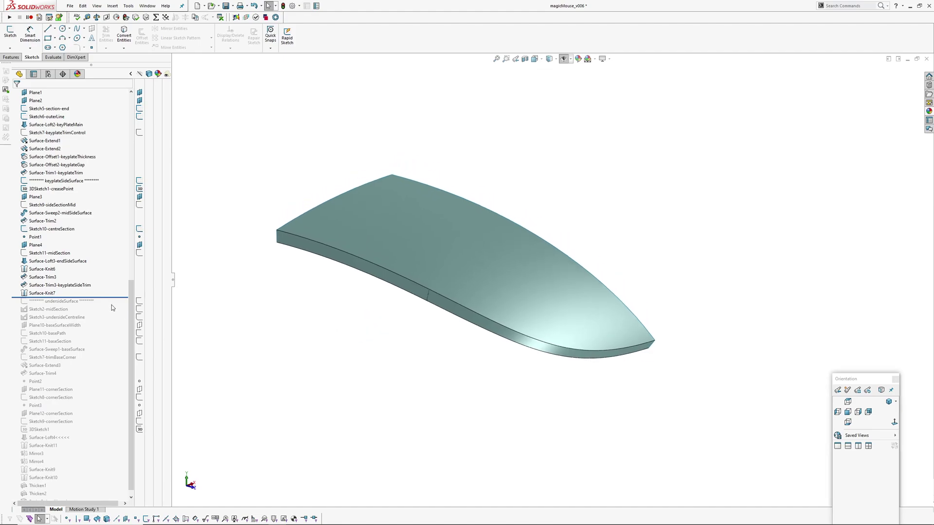
pyautogui.moveTo(116, 297); pyautogui.dragTo(116, 322)
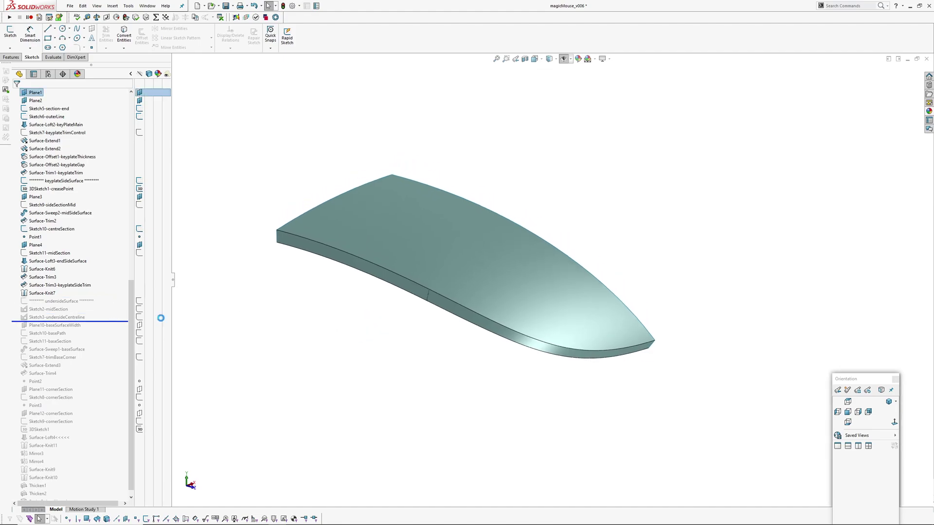
pyautogui.click(53, 311)
pyautogui.moveTo(334, 287)
pyautogui.keyDown('ctrl'); pyautogui.mouseDown(button='middle')
pyautogui.moveTo(350, 318)
pyautogui.moveTo(290, 248)
pyautogui.mouseUp(button='middle'); pyautogui.keyUp('ctrl')
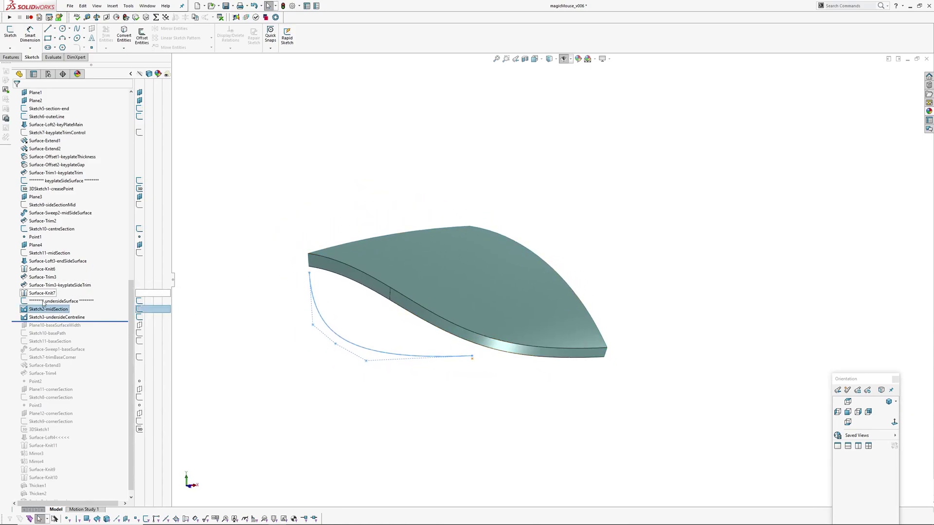
# Display the dimensions of Sketch2-midSection and examine its curve below the keyplate edge, finishing in a straight-on view of the section.
pyautogui.doubleClick(48, 309)
pyautogui.scroll(-3, 237, 306)
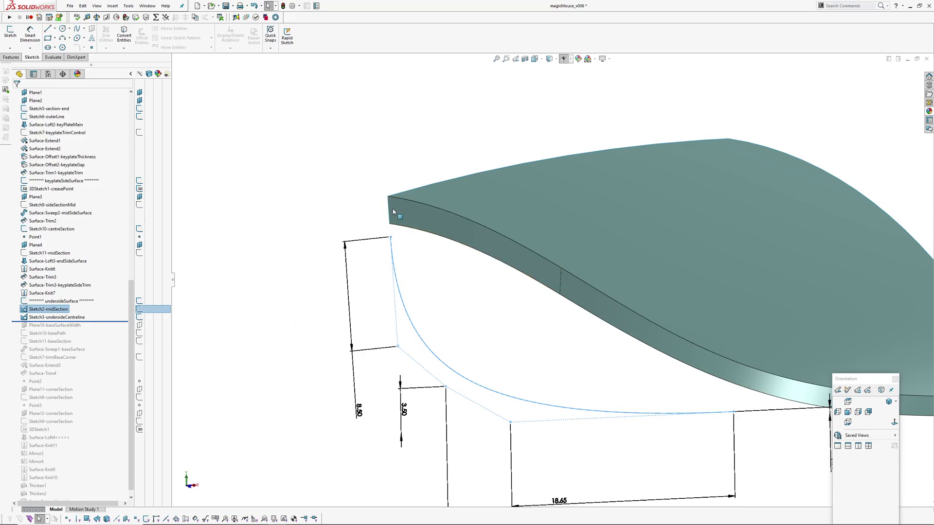
pyautogui.scroll(2, 316, 219)
pyautogui.click(291, 227)
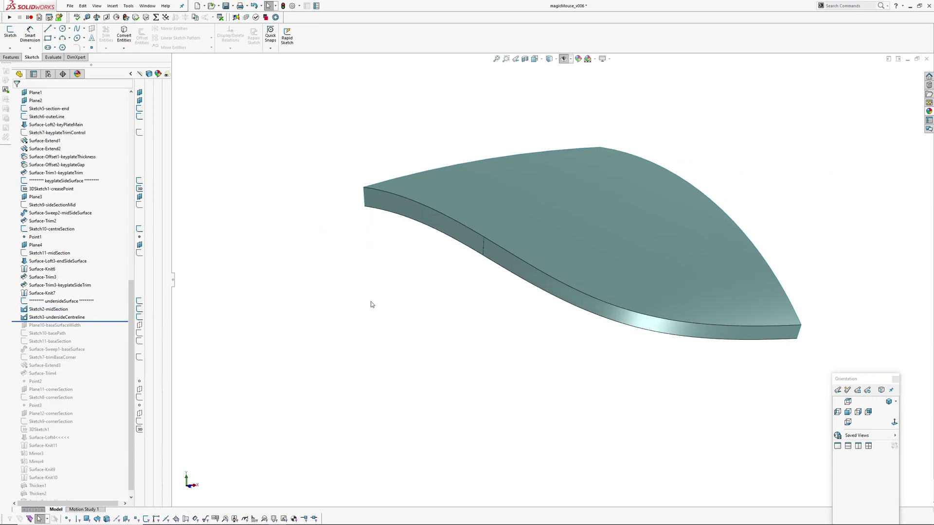
pyautogui.keyDown('ctrl'); pyautogui.moveTo(371, 303); pyautogui.dragTo(329, 304, button='middle'); pyautogui.keyUp('ctrl')
pyautogui.click(51, 312)
pyautogui.moveTo(425, 319); pyautogui.dragTo(402, 300, button='middle')
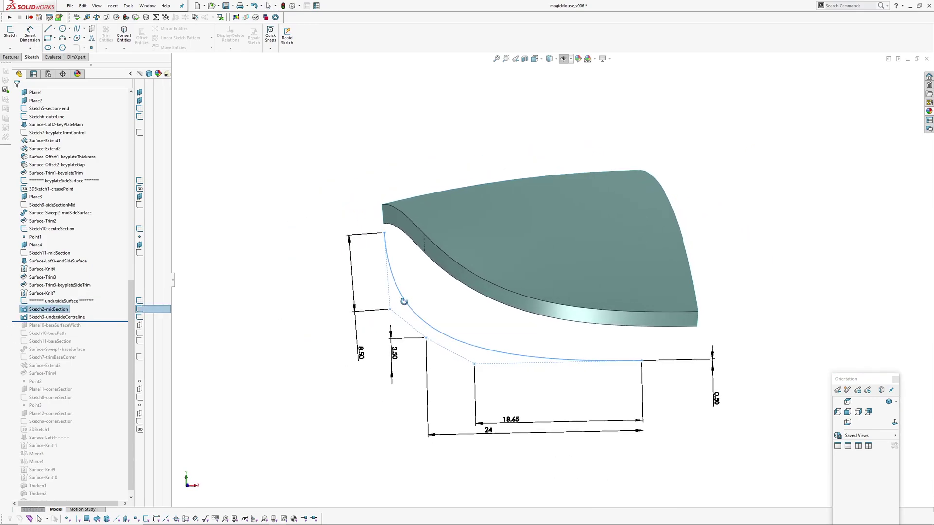
pyautogui.click(858, 411)
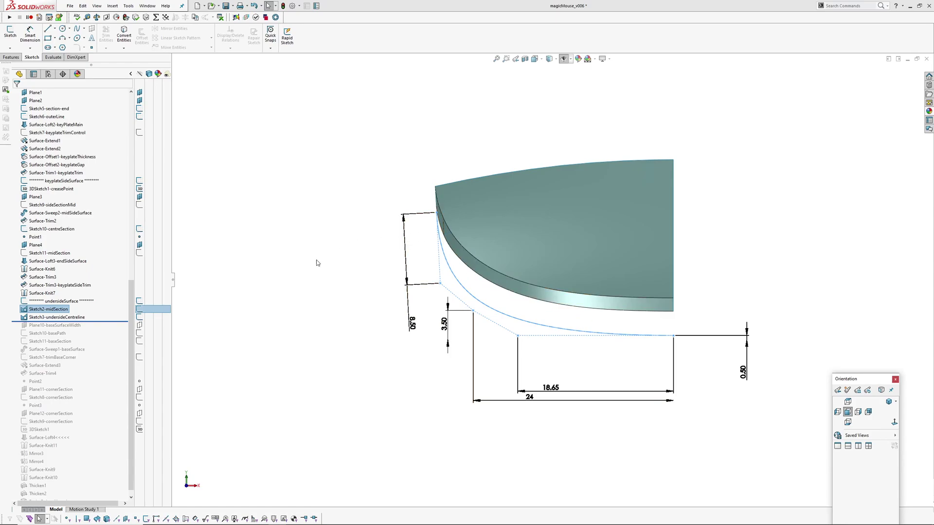
# Roll the history forward past Sketch10-basePath and highlight Plane10-baseSurfaceWidth to inspect its position from the underside.
pyautogui.moveTo(103, 322); pyautogui.dragTo(103, 337)
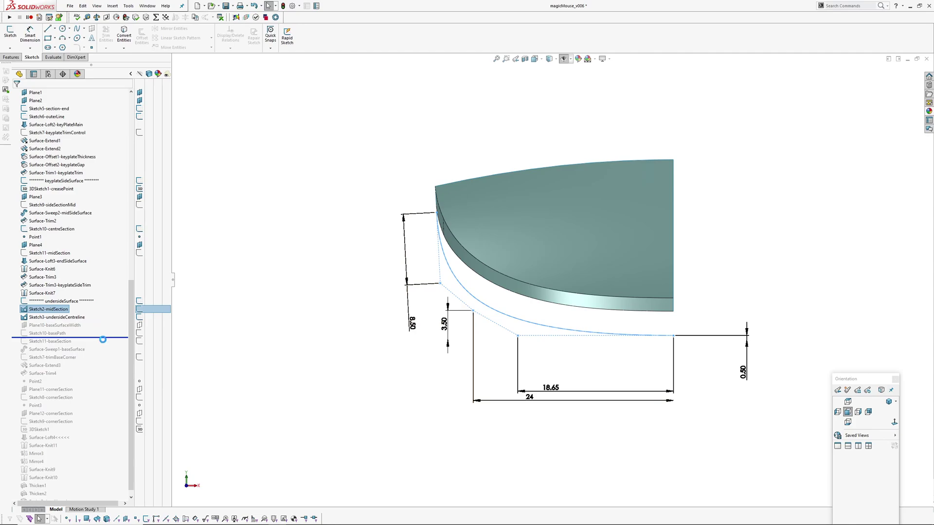
pyautogui.moveTo(401, 302); pyautogui.dragTo(466, 314, button='middle')
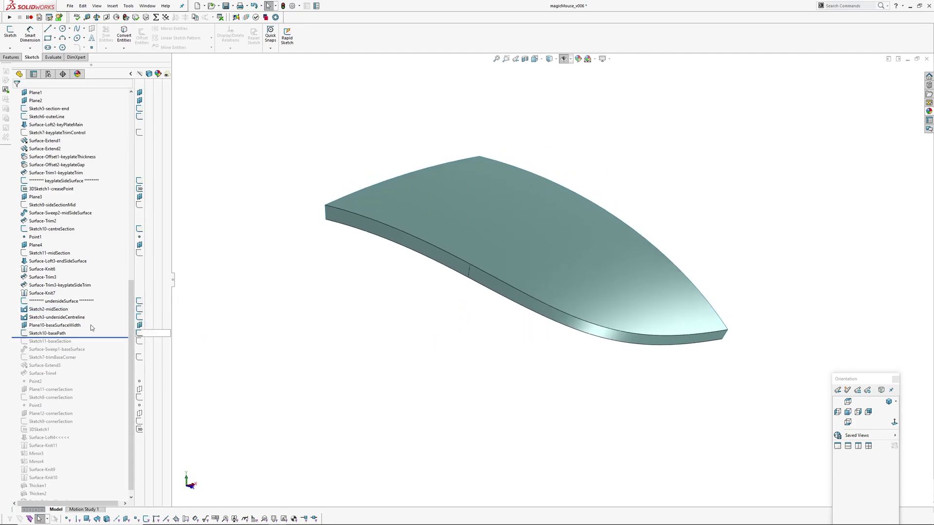
pyautogui.click(54, 325)
pyautogui.moveTo(350, 325); pyautogui.dragTo(394, 184, button='middle')
pyautogui.keyDown('ctrl'); pyautogui.moveTo(424, 352); pyautogui.dragTo(427, 292, button='middle'); pyautogui.keyUp('ctrl')
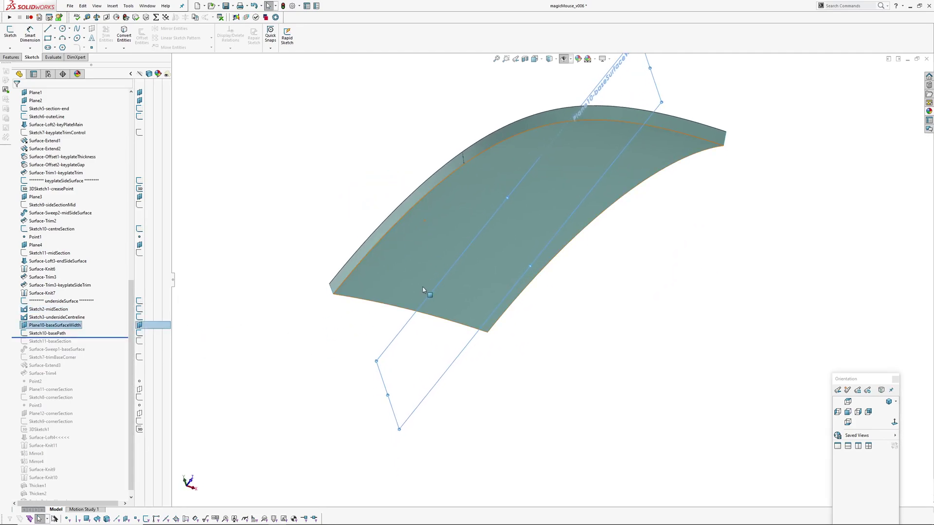
pyautogui.middleClick(475, 326)
pyautogui.moveTo(426, 378); pyautogui.dragTo(583, 213, button='middle')
pyautogui.scroll(2, 581, 214)
pyautogui.keyDown('ctrl'); pyautogui.moveTo(479, 315); pyautogui.dragTo(537, 264, button='middle'); pyautogui.keyUp('ctrl')
pyautogui.moveTo(452, 258); pyautogui.dragTo(542, 287, button='middle')
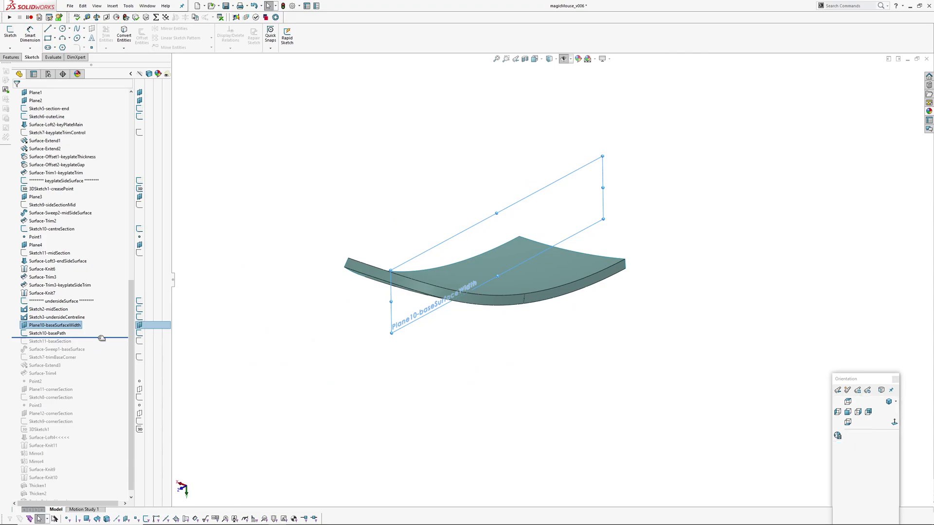
# Roll the history forward past Surface-Sweep1-baseSurface and inspect the swept base surface from several angles.
pyautogui.moveTo(102, 337); pyautogui.dragTo(102, 353)
pyautogui.moveTo(348, 360); pyautogui.dragTo(314, 206, button='middle')
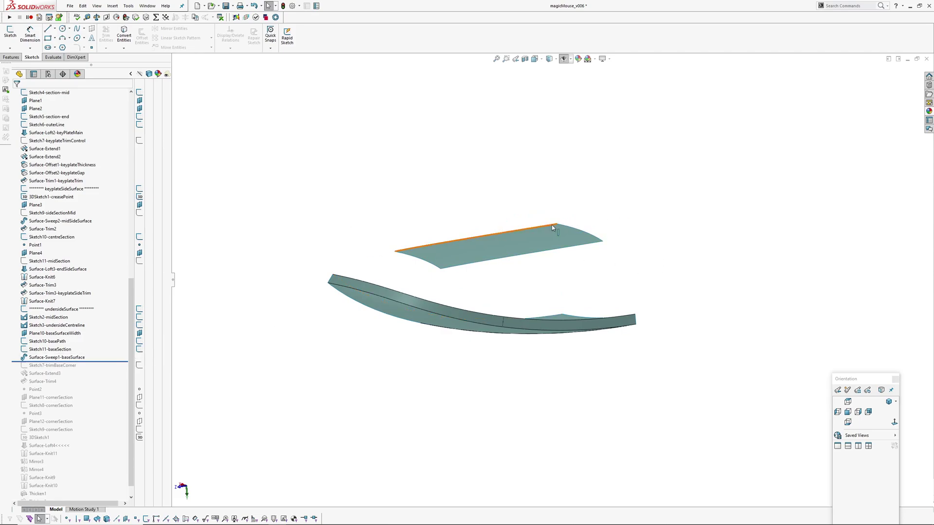
pyautogui.moveTo(504, 298); pyautogui.dragTo(525, 325, button='middle')
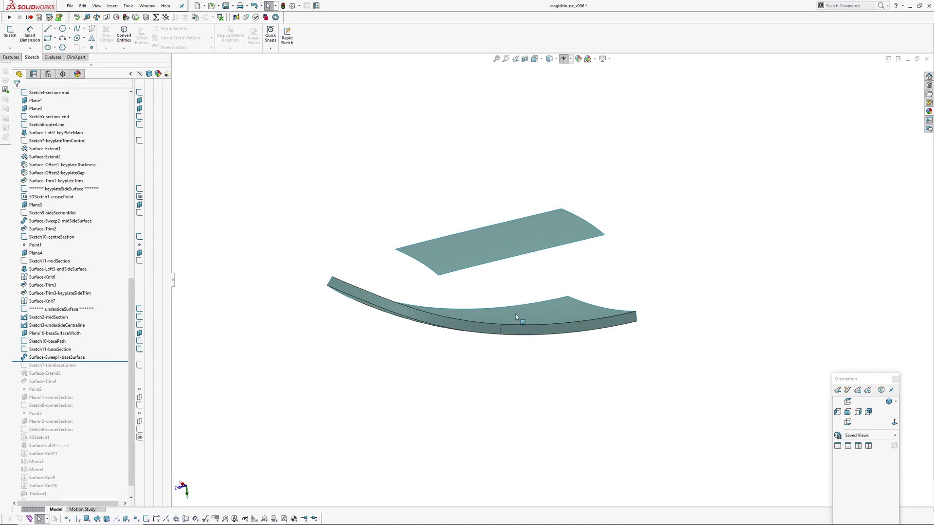
pyautogui.moveTo(366, 267); pyautogui.dragTo(393, 276, button='middle')
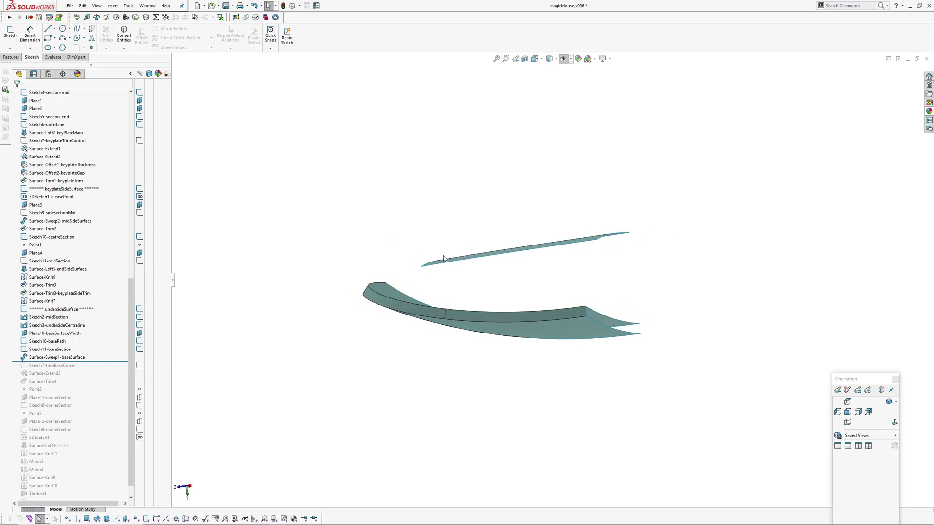
pyautogui.moveTo(388, 291); pyautogui.dragTo(507, 292, button='middle')
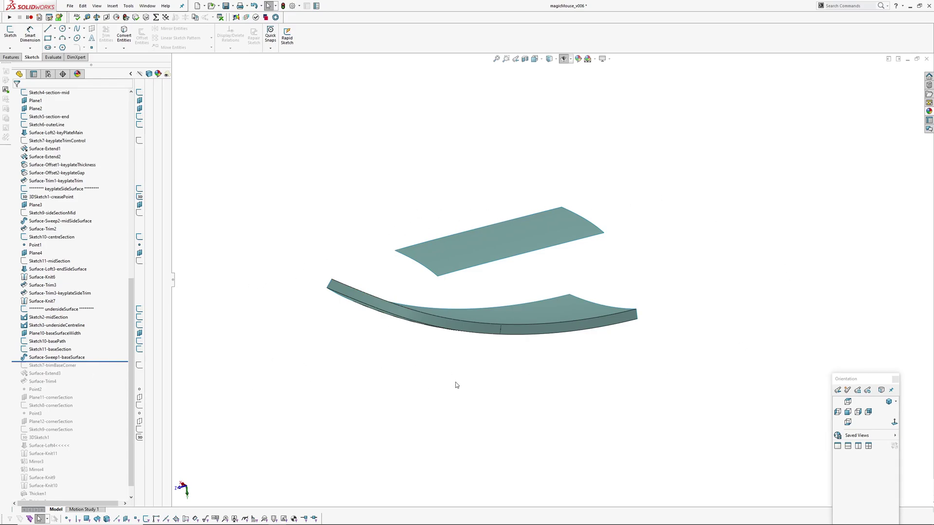
# Highlight Surface-Sweep1-baseSurface and its path sketch, Sketch10-basePath, to see how the base surface is built.
pyautogui.click(65, 358)
pyautogui.moveTo(395, 308); pyautogui.dragTo(419, 331, button='middle')
pyautogui.click(394, 396)
pyautogui.click(48, 341)
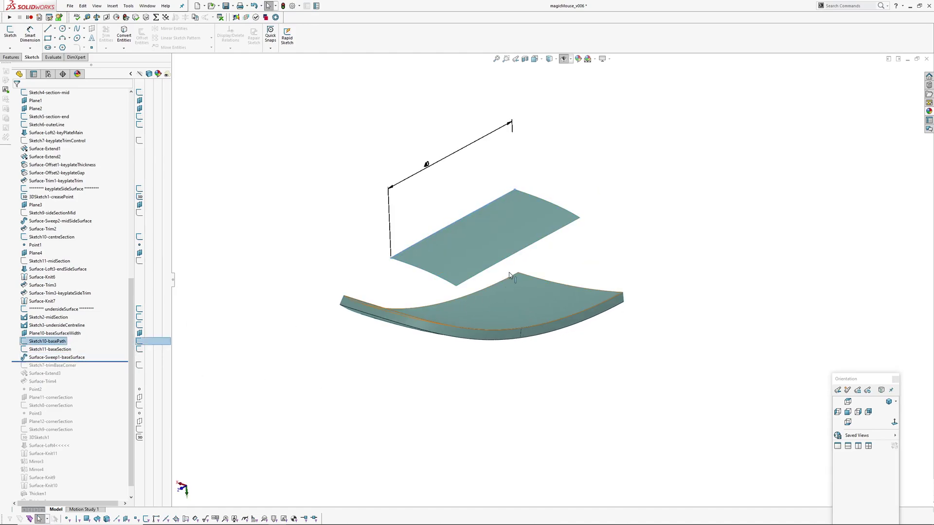
pyautogui.click(52, 317)
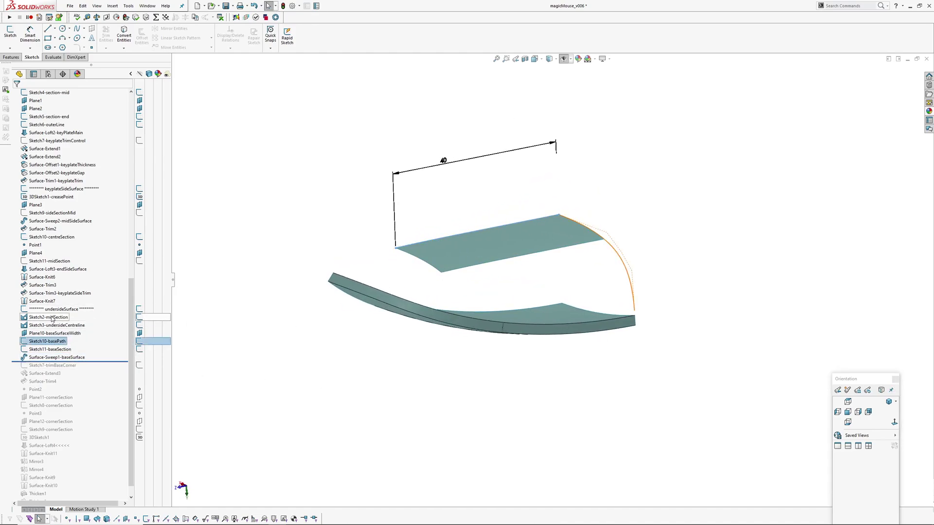
# Highlight Sketch3-undersideCentreline and compare it from the side with the swept base surface.
pyautogui.click(55, 326)
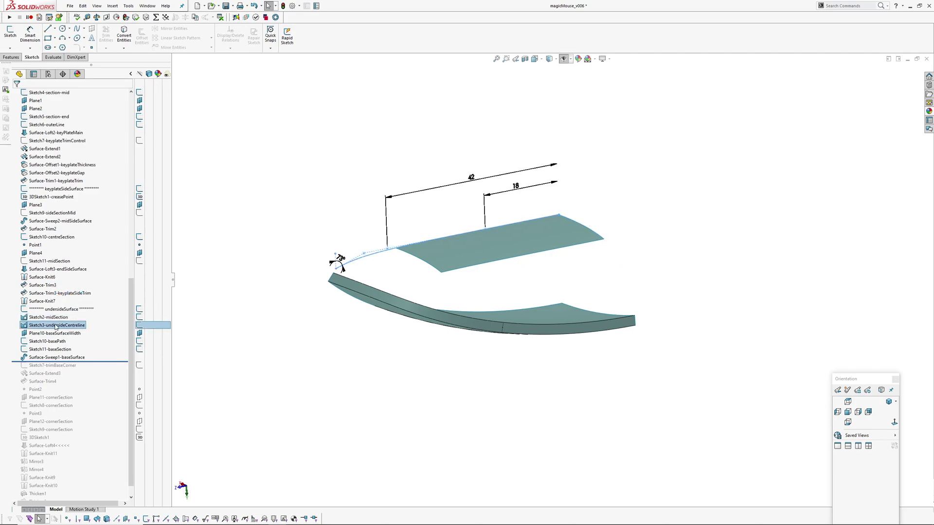
pyautogui.moveTo(476, 273); pyautogui.dragTo(513, 240, button='middle')
pyautogui.hotkey('ctrl', '8')
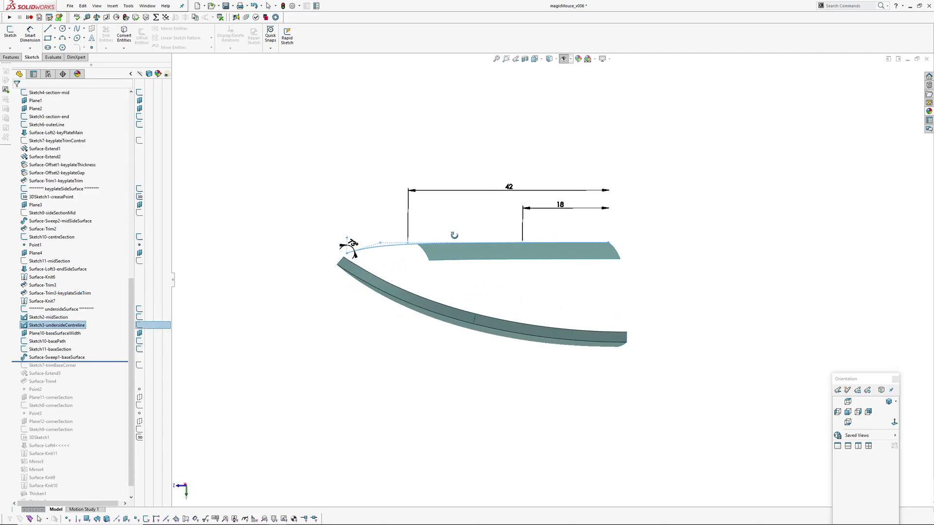
pyautogui.scroll(-3, 454, 234)
pyautogui.click(375, 275)
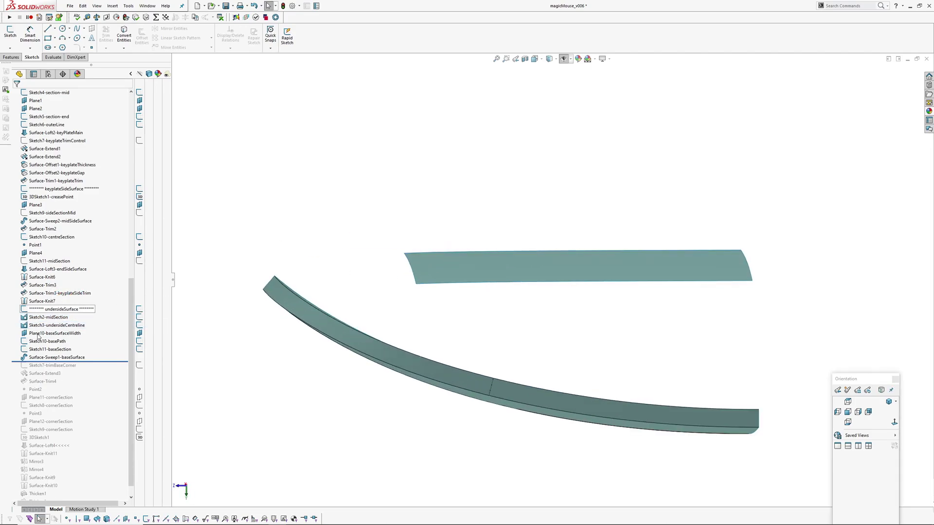
# Open Sketch3-undersideCentreline for editing, select its style spline to examine the control polygon, and exit the sketch.
pyautogui.click(47, 326)
pyautogui.click(53, 306)
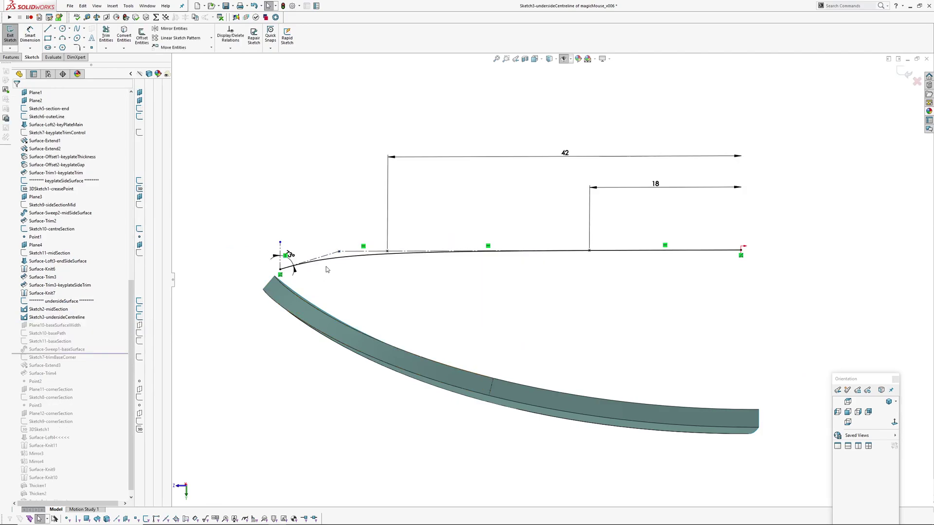
pyautogui.click(357, 254)
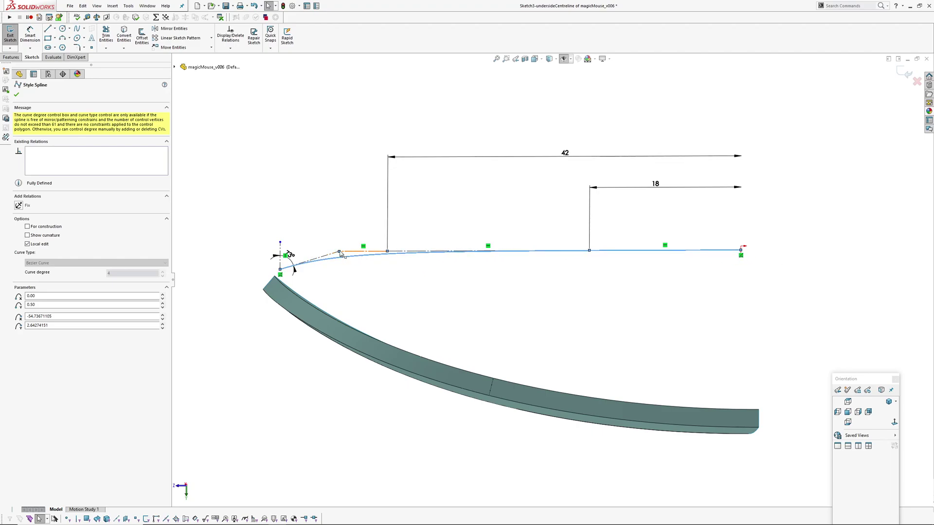
pyautogui.scroll(1, 644, 303)
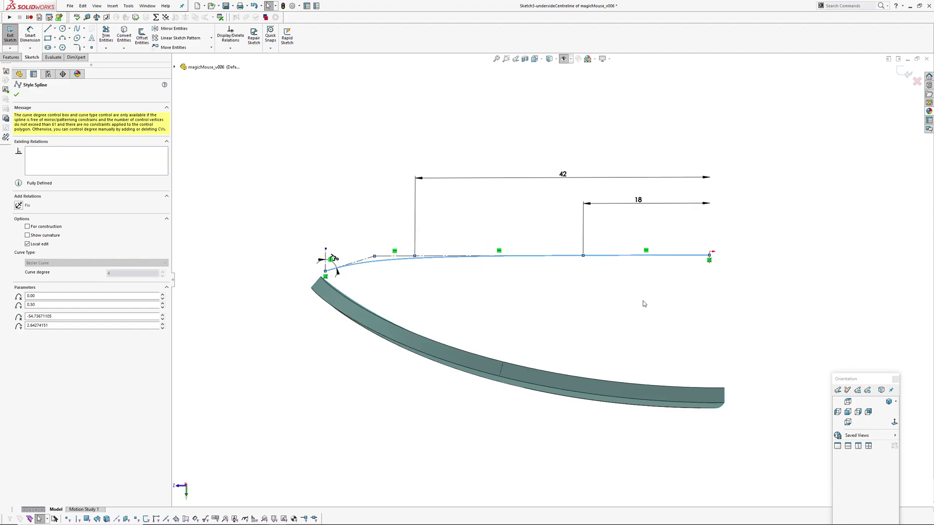
pyautogui.moveTo(644, 303); pyautogui.dragTo(651, 308, button='middle')
pyautogui.click(904, 72)
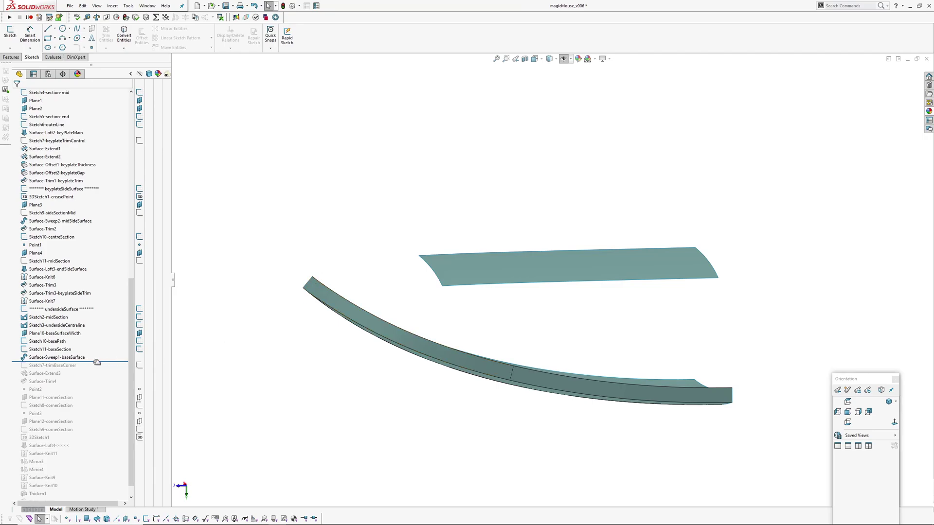
# Roll the history forward past Sketch7-trimBaseCorner and highlight that sketch over the base surface.
pyautogui.moveTo(92, 364); pyautogui.dragTo(92, 370)
pyautogui.moveTo(254, 348)
pyautogui.mouseDown(button='middle')
pyautogui.moveTo(348, 274)
pyautogui.moveTo(348, 378)
pyautogui.moveTo(349, 289)
pyautogui.mouseUp(button='middle')
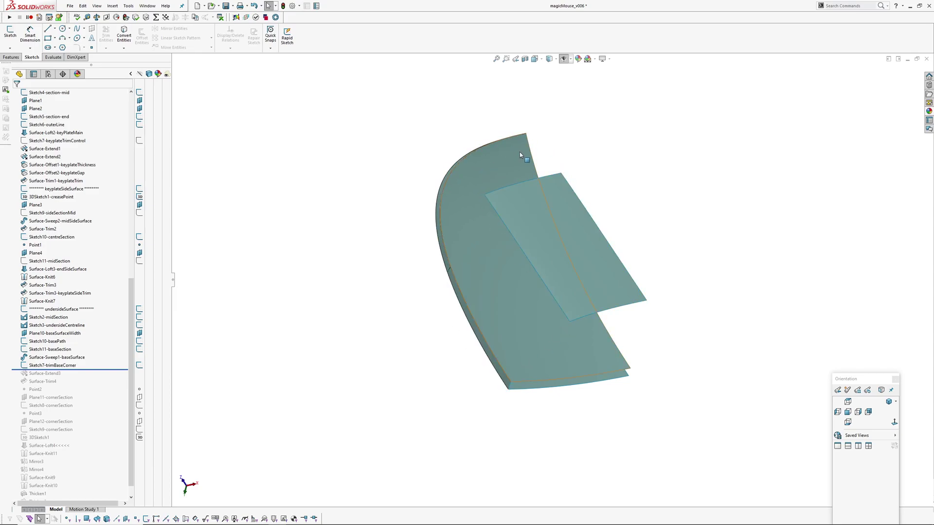
pyautogui.moveTo(519, 152); pyautogui.dragTo(419, 141, button='middle')
pyautogui.click(64, 368)
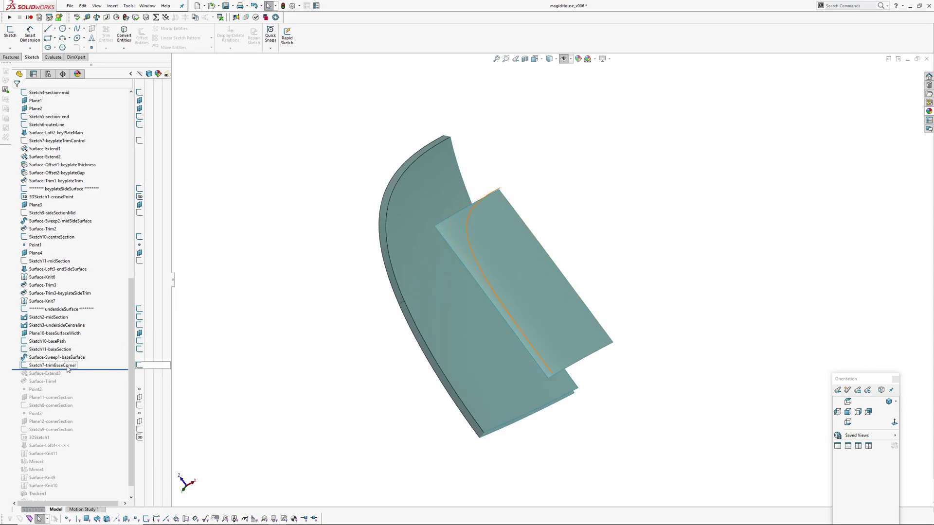
pyautogui.moveTo(465, 232); pyautogui.dragTo(423, 336, button='middle')
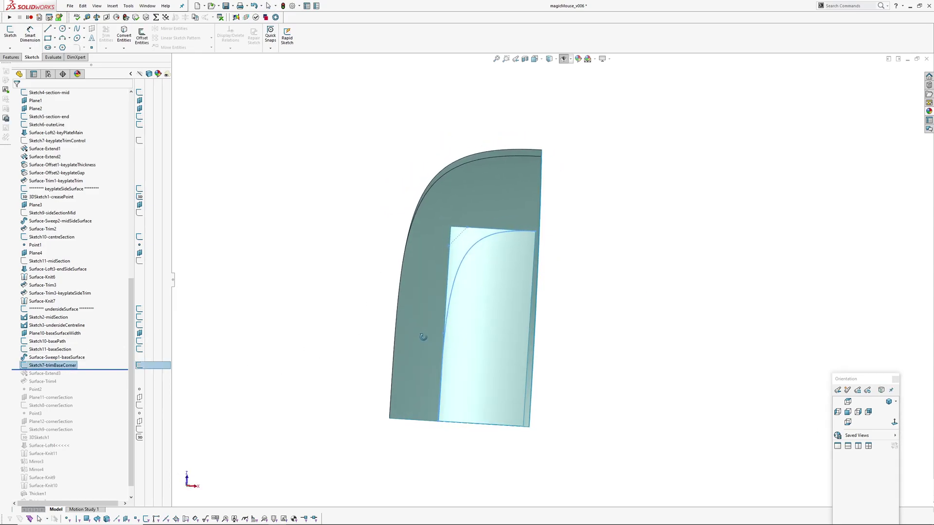
# Open Sketch7-trimBaseCorner for editing, examine its style spline in a straight-on view from the underside, and exit the sketch.
pyautogui.click(43, 358)
pyautogui.click(45, 365)
pyautogui.click(9, 34)
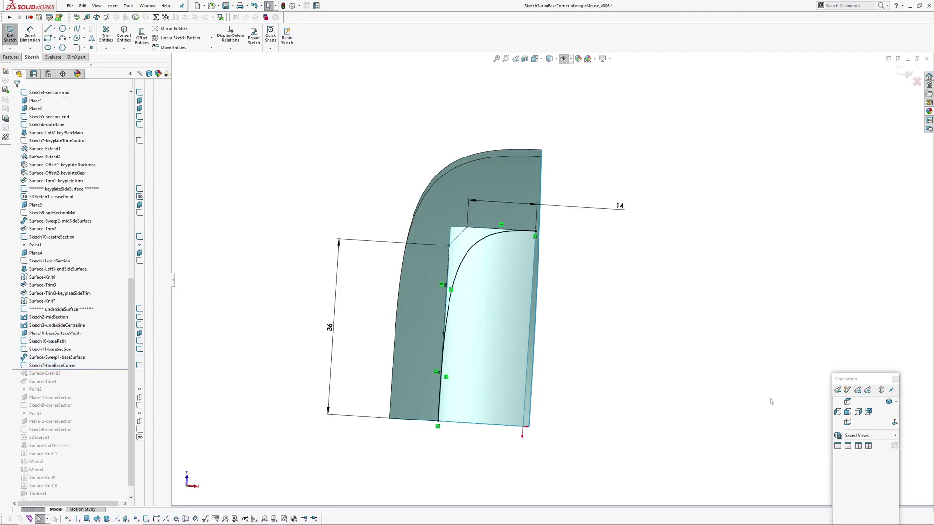
pyautogui.click(894, 422)
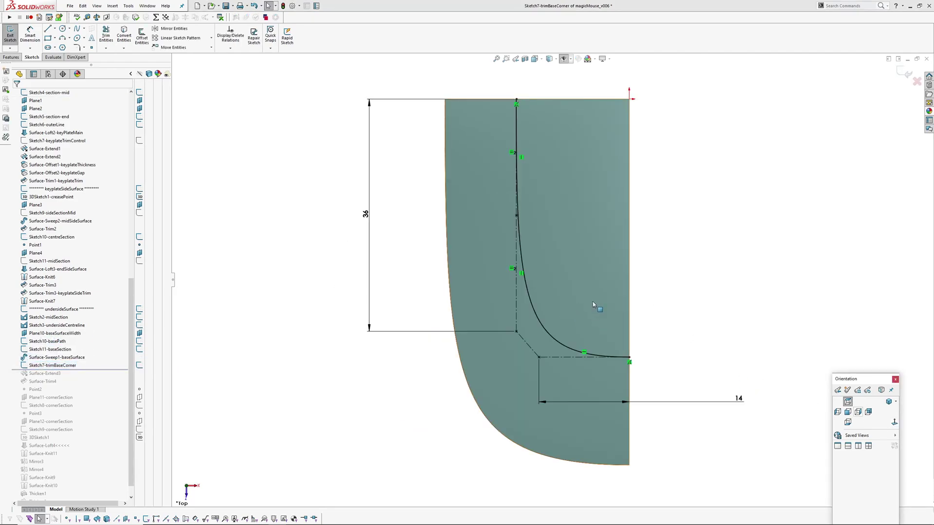
pyautogui.hotkey('ctrl', '6')
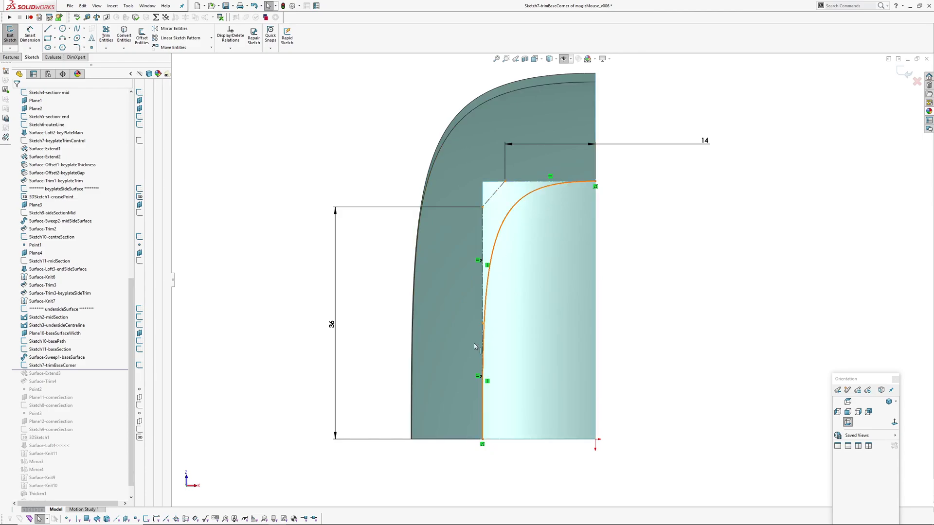
pyautogui.click(483, 321)
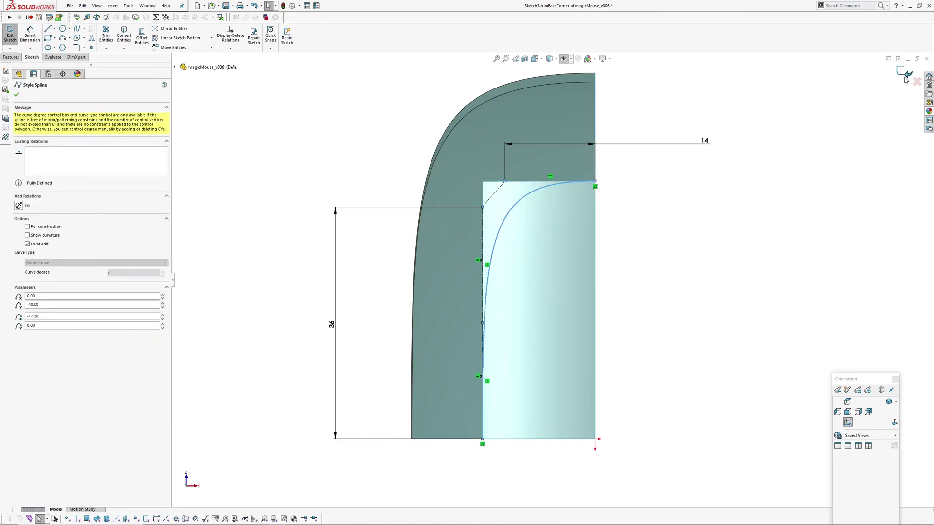
pyautogui.click(905, 78)
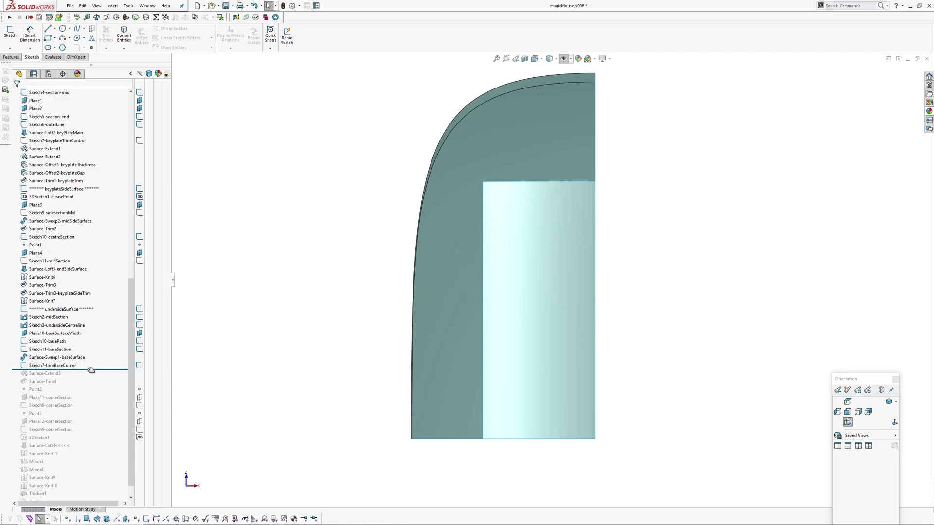
# Highlight Sketch7-trimBaseCorner, roll the history forward past Surface-Trim4, and select the base surface's curved trimmed edge.
pyautogui.click(57, 366)
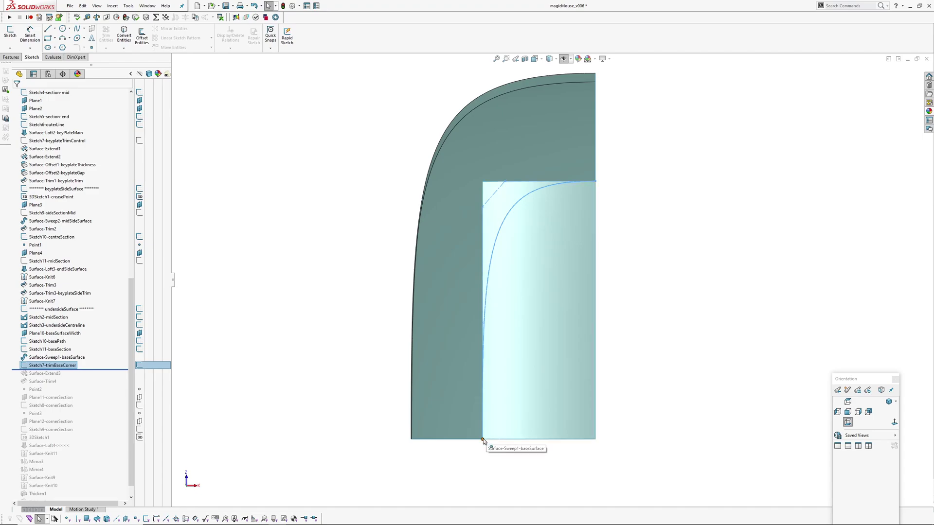
pyautogui.moveTo(87, 370); pyautogui.dragTo(90, 375)
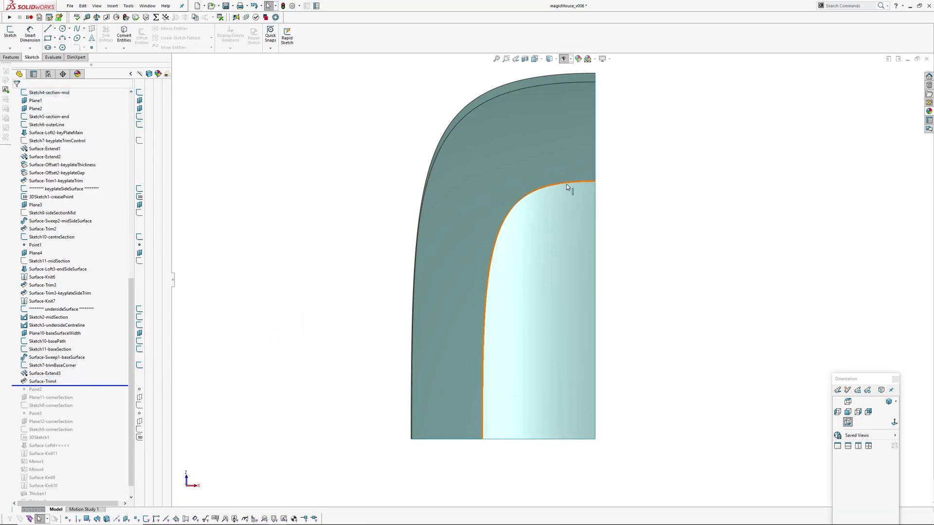
pyautogui.click(567, 186)
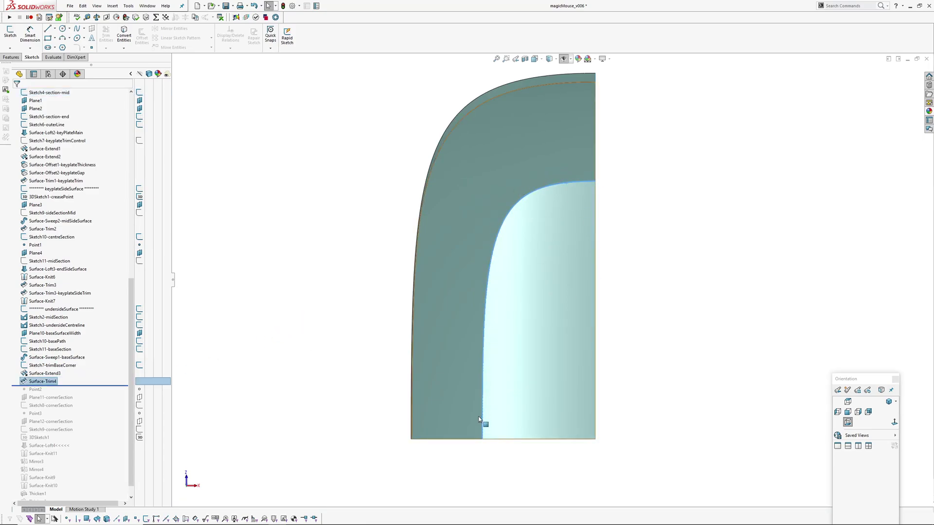
# Roll the history forward past Plane11-cornerSection, highlight that plane over the surfaces, and show the hidden sketches and reference geometry again.
pyautogui.moveTo(98, 386); pyautogui.dragTo(95, 402)
pyautogui.click(61, 398)
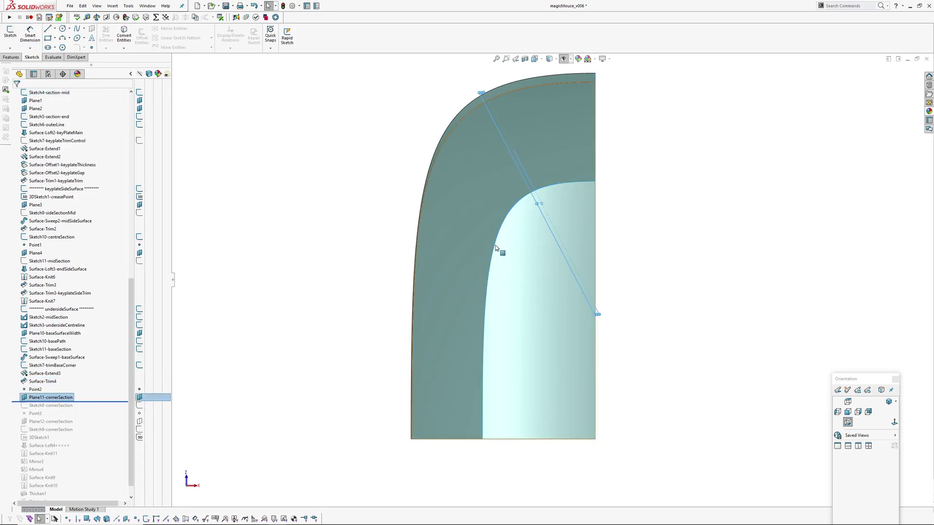
pyautogui.moveTo(496, 246)
pyautogui.mouseDown(button='middle')
pyautogui.moveTo(481, 132)
pyautogui.moveTo(546, 272)
pyautogui.moveTo(551, 176)
pyautogui.moveTo(592, 157)
pyautogui.mouseUp(button='middle')
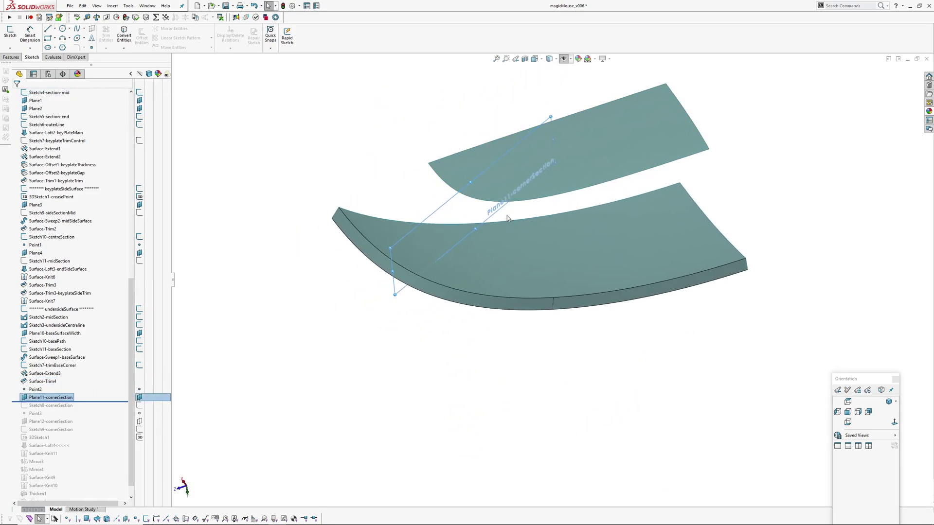
pyautogui.moveTo(507, 215)
pyautogui.mouseDown(button='middle')
pyautogui.moveTo(506, 247)
pyautogui.moveTo(531, 211)
pyautogui.moveTo(425, 315)
pyautogui.mouseUp(button='middle')
pyautogui.press('h')
# Roll the history forward past Sketch8-cornerSection and show the hidden Surface-Trim3 surface body.
pyautogui.moveTo(86, 402); pyautogui.dragTo(86, 410)
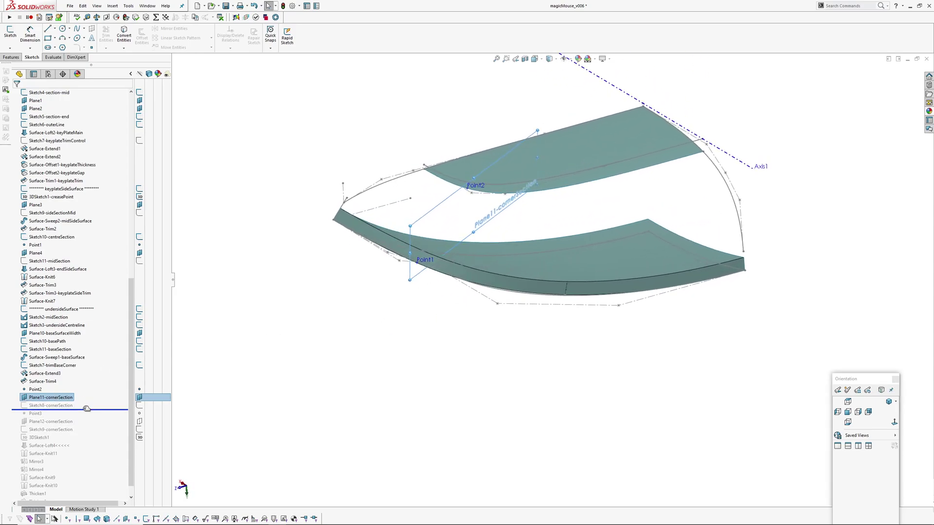
pyautogui.scroll(15, 73, 298)
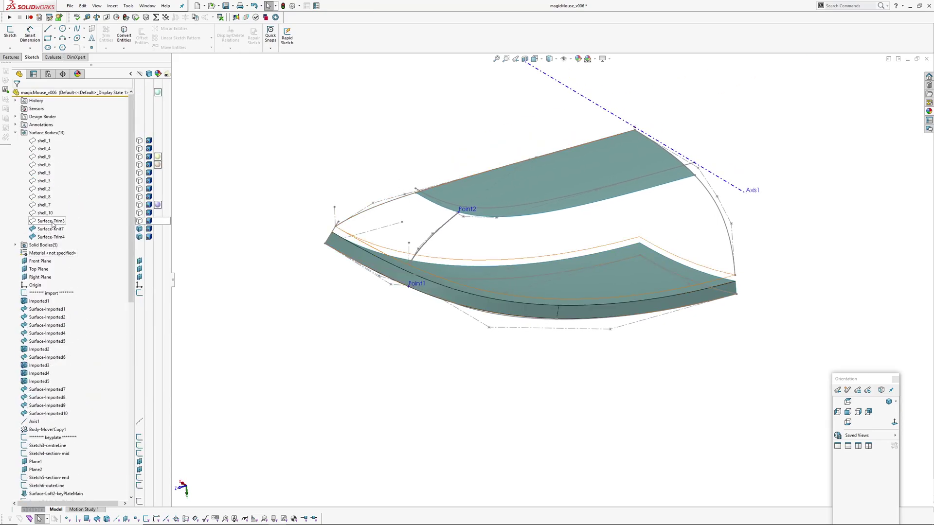
pyautogui.click(52, 221)
pyautogui.click(63, 208)
# Select the Surface-Knit7 side band and the Surface-Trim3 body in turn to compare where the two surfaces sit.
pyautogui.moveTo(409, 254); pyautogui.dragTo(356, 159, button='middle')
pyautogui.click(376, 271)
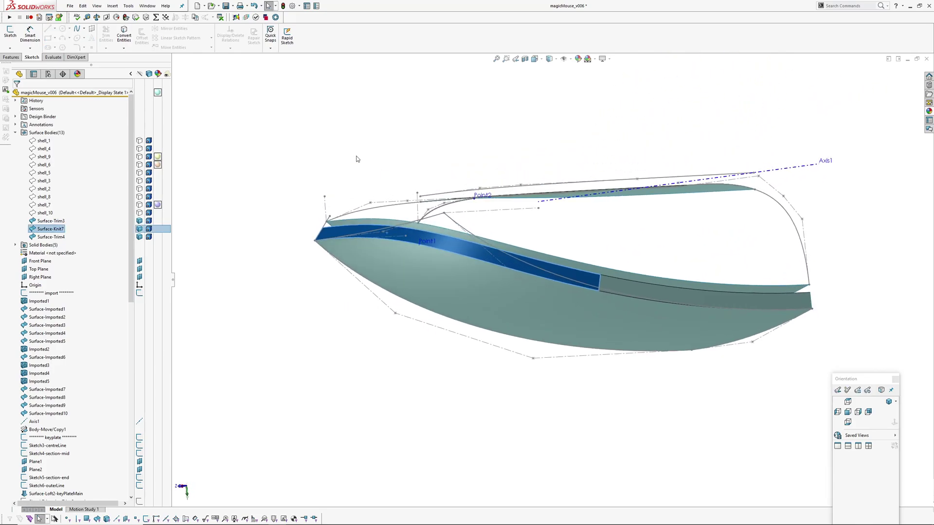
pyautogui.click(357, 158)
pyautogui.scroll(-4, 603, 263)
pyautogui.click(563, 278)
pyautogui.scroll(4, 562, 278)
pyautogui.moveTo(559, 276); pyautogui.dragTo(423, 282, button='middle')
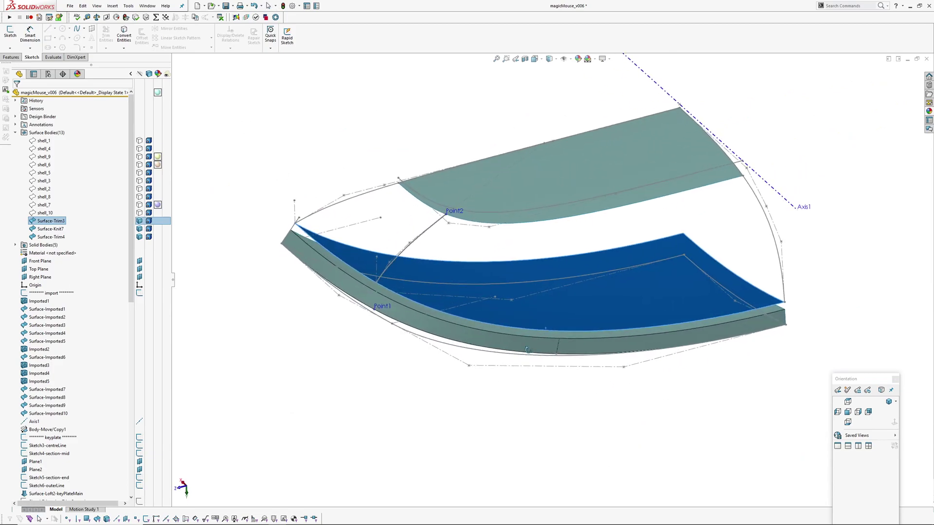
pyautogui.click(316, 298)
# Highlight Sketch8-cornerSection and its plane Plane11-cornerSection, and open the sketch for editing.
pyautogui.scroll(-9, 77, 362)
pyautogui.scroll(-7, 78, 362)
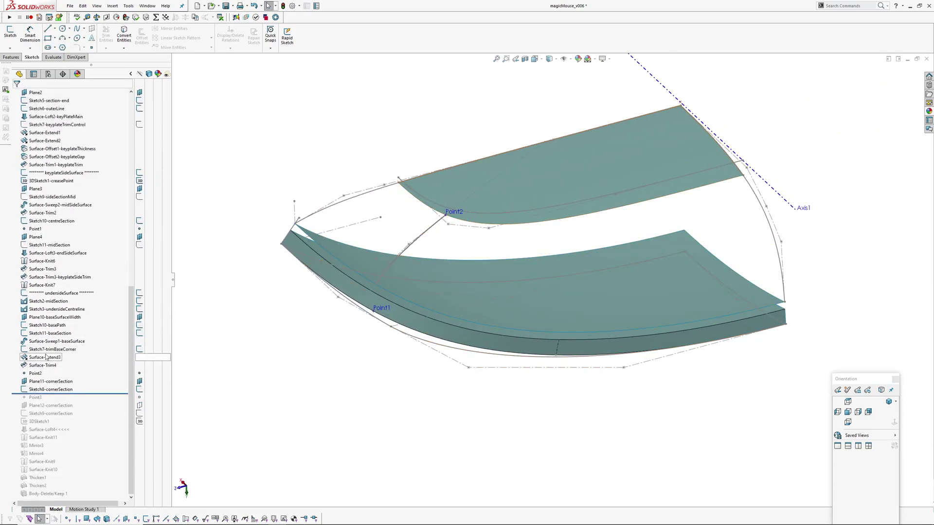
pyautogui.click(51, 389)
pyautogui.scroll(2, 352, 235)
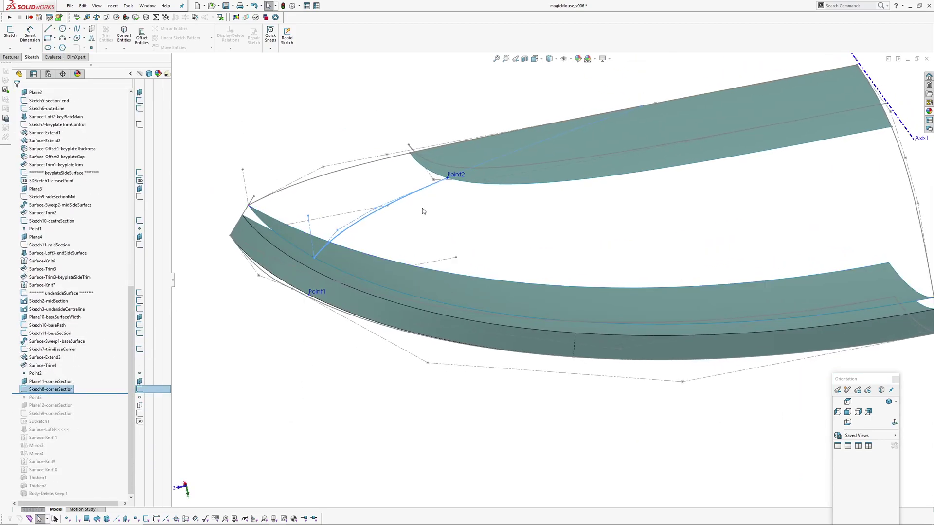
pyautogui.scroll(3, 422, 208)
pyautogui.click(50, 381)
pyautogui.click(49, 390)
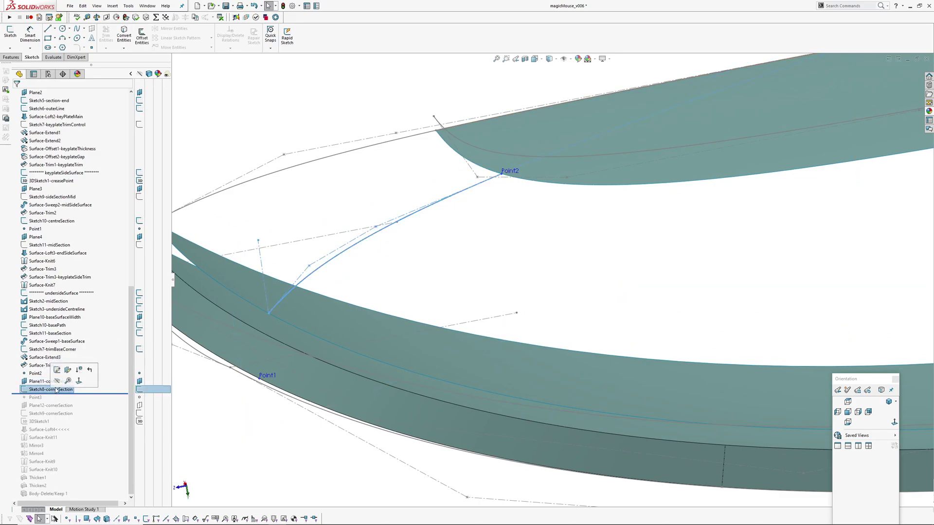
pyautogui.click(57, 369)
pyautogui.scroll(-3, 539, 226)
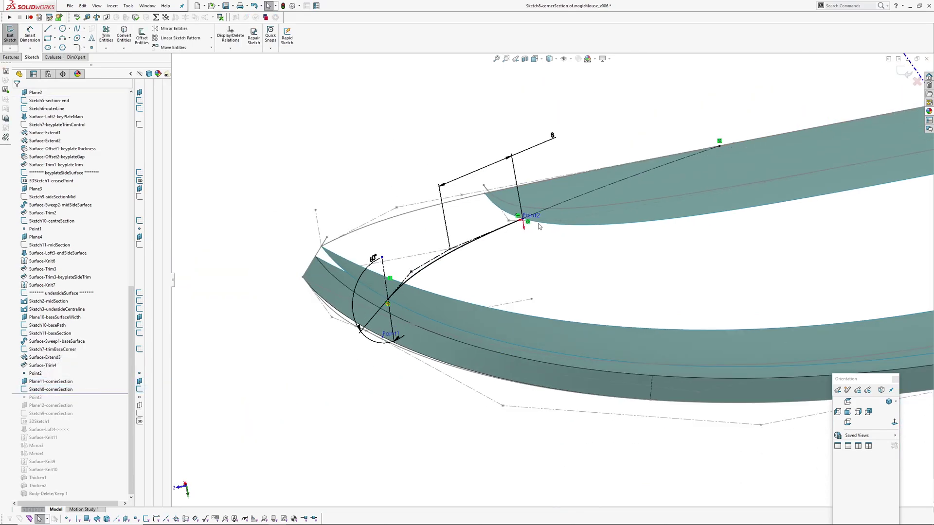
# Select the trimmed base surface and look up the available sketch tools without applying any of them.
pyautogui.click(594, 190)
pyautogui.click(631, 189)
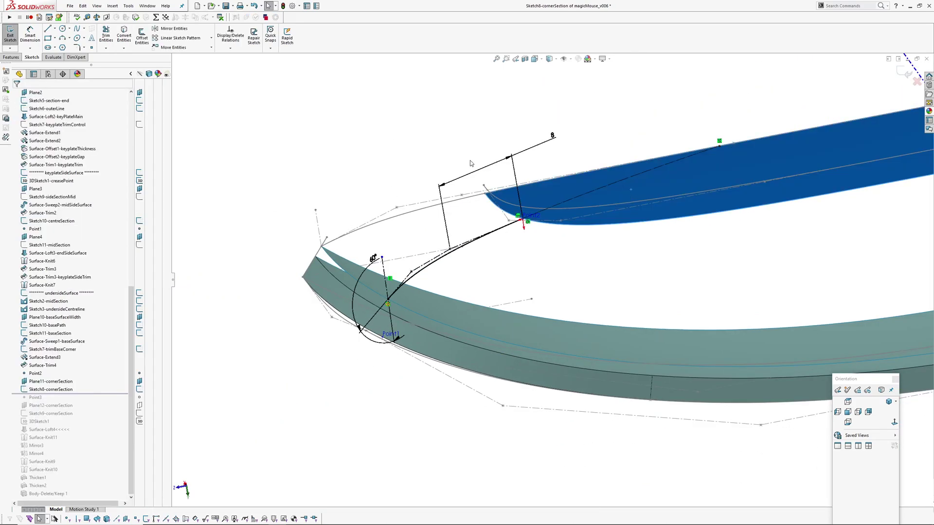
pyautogui.click(112, 6)
pyautogui.moveTo(128, 6)
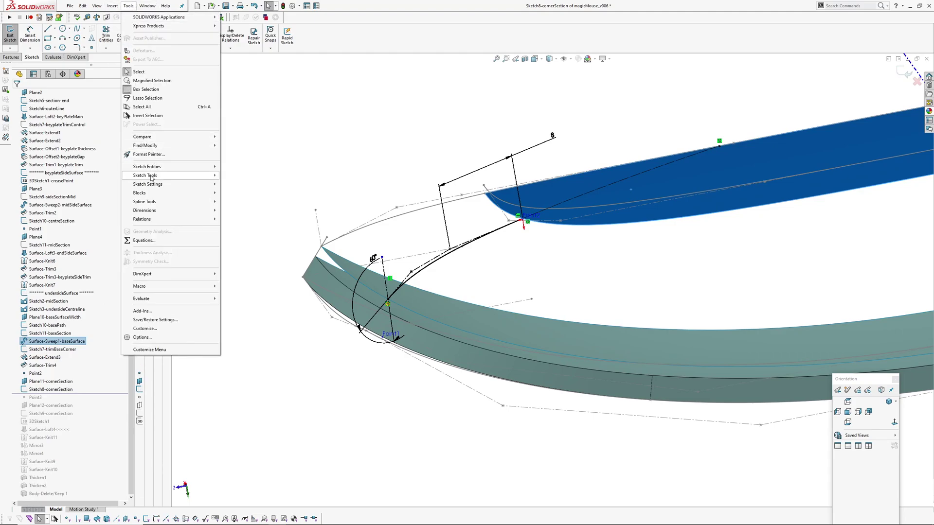
pyautogui.moveTo(149, 178)
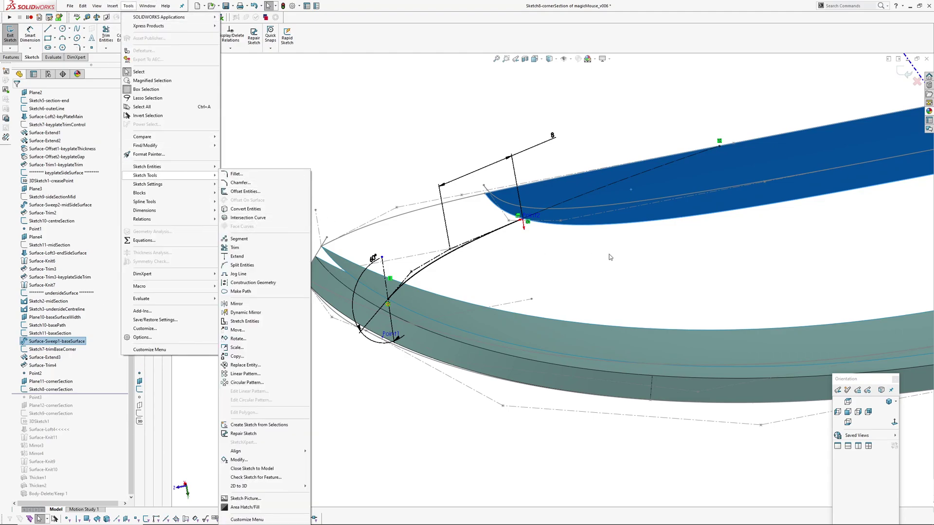
pyautogui.click(619, 268)
pyautogui.moveTo(621, 255)
pyautogui.mouseDown(button='middle')
pyautogui.moveTo(603, 276)
pyautogui.moveTo(522, 226)
pyautogui.moveTo(463, 226)
pyautogui.mouseUp(button='middle')
# Select the corner section's style spline to review its relations, examine its construction lines at both ends from the side, and exit the sketch.
pyautogui.click(446, 218)
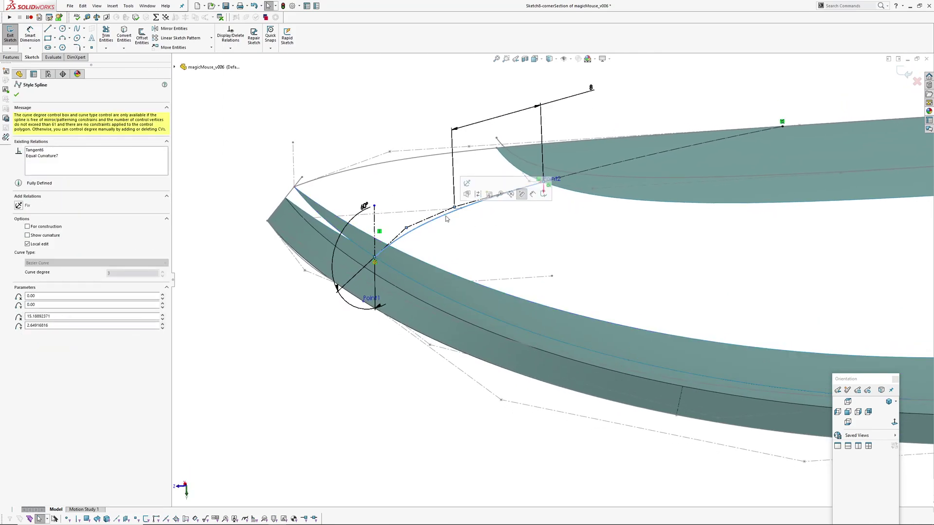
pyautogui.scroll(-3, 524, 234)
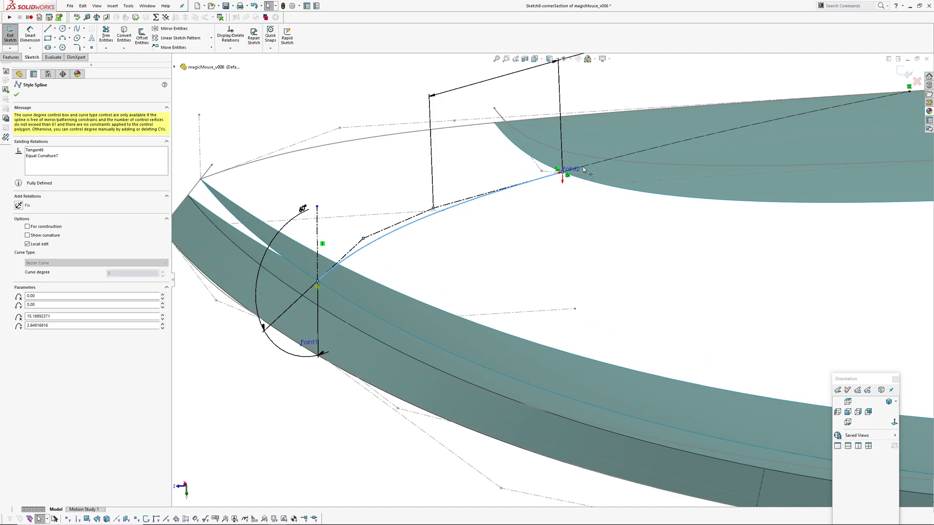
pyautogui.click(618, 155)
pyautogui.click(596, 228)
pyautogui.moveTo(448, 247); pyautogui.dragTo(353, 190, button='middle')
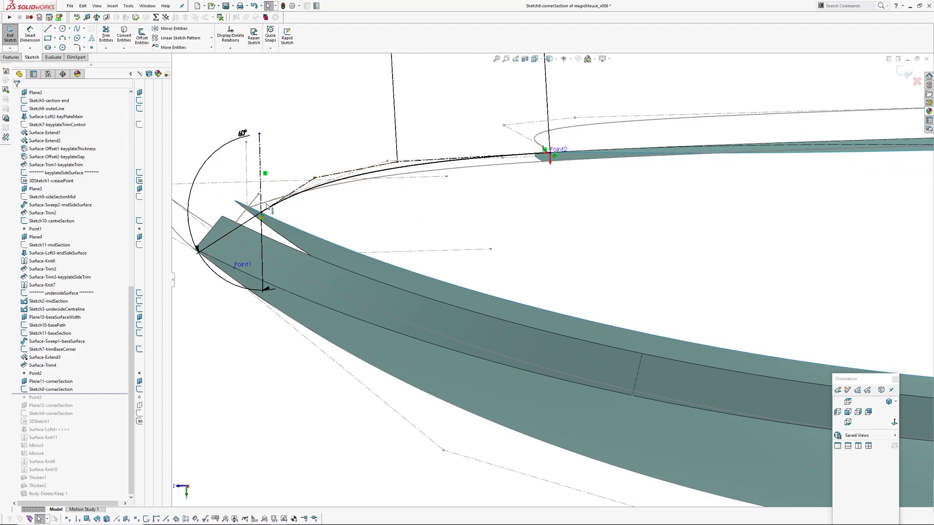
pyautogui.scroll(1, 347, 252)
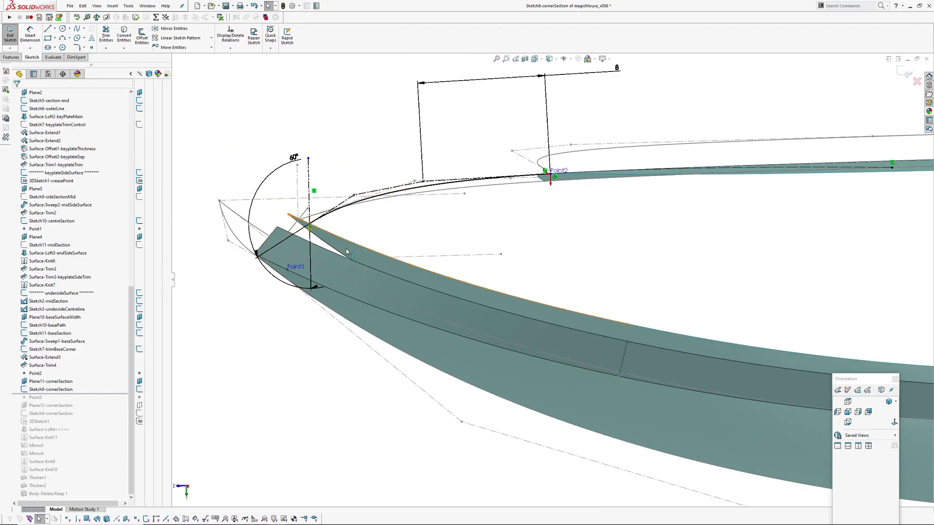
pyautogui.keyDown('ctrl'); pyautogui.moveTo(430, 229); pyautogui.dragTo(425, 270, button='middle'); pyautogui.keyUp('ctrl')
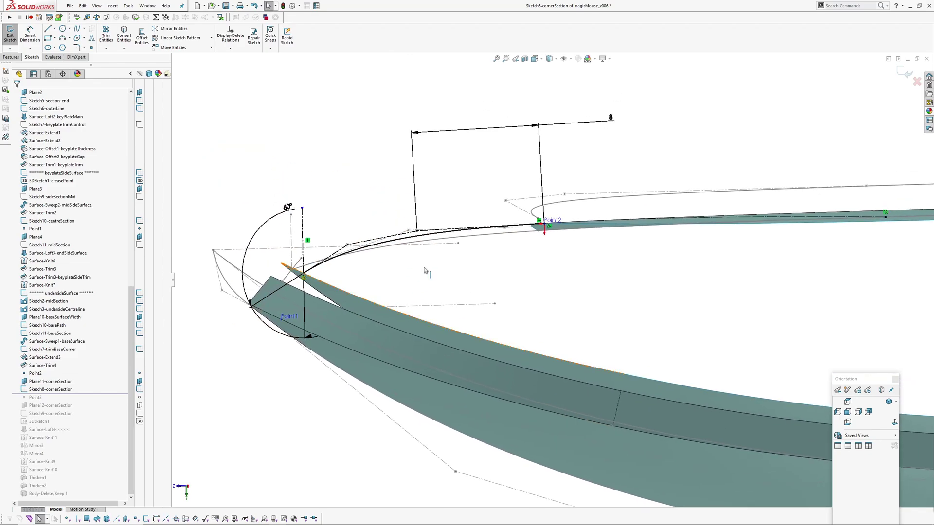
pyautogui.click(903, 73)
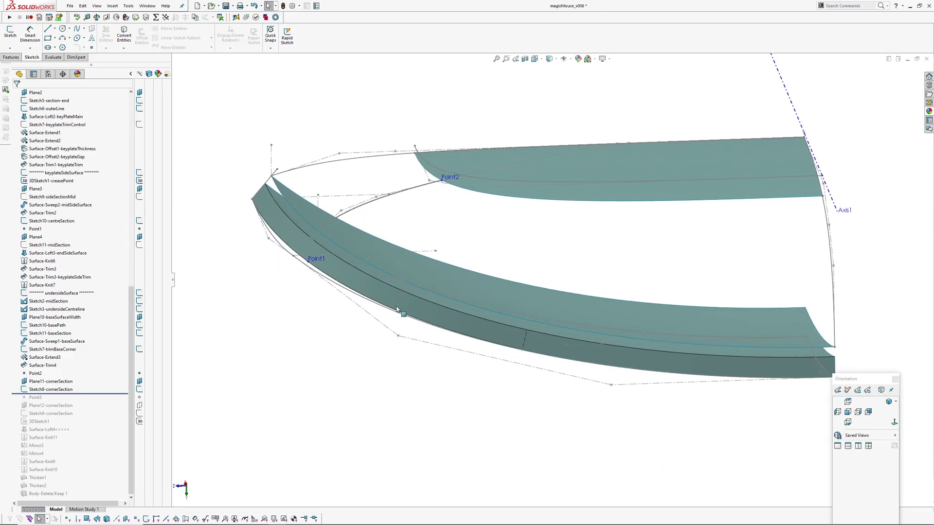
# Roll the history forward past Point3, Plane12-cornerSection and Sketch9-cornerSection, and highlight Sketch9-cornerSection to examine its curve.
pyautogui.moveTo(97, 394); pyautogui.dragTo(99, 418)
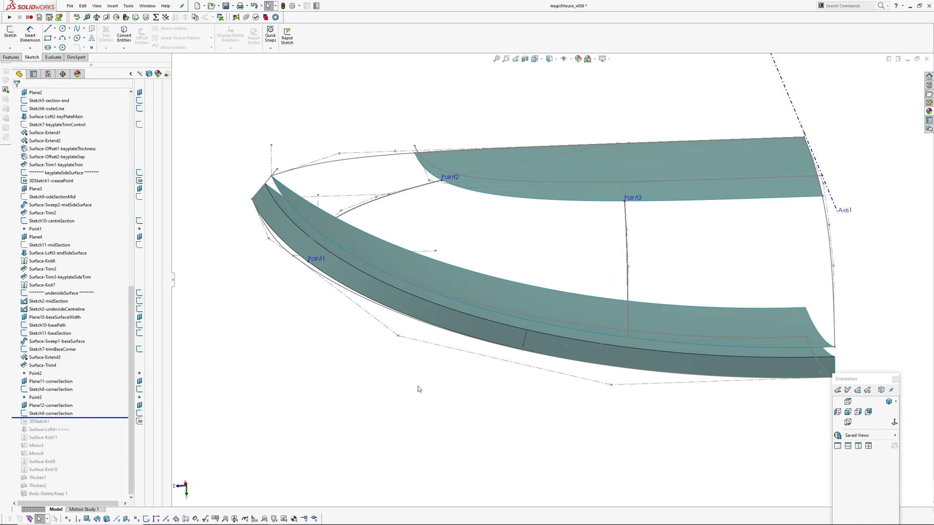
pyautogui.moveTo(418, 386)
pyautogui.mouseDown(button='middle')
pyautogui.moveTo(501, 319)
pyautogui.moveTo(676, 232)
pyautogui.mouseUp(button='middle')
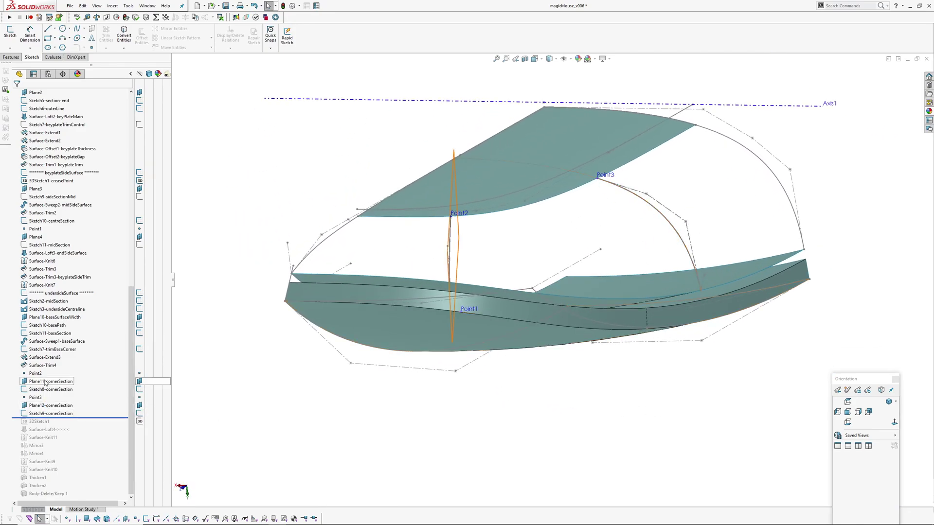
pyautogui.click(47, 415)
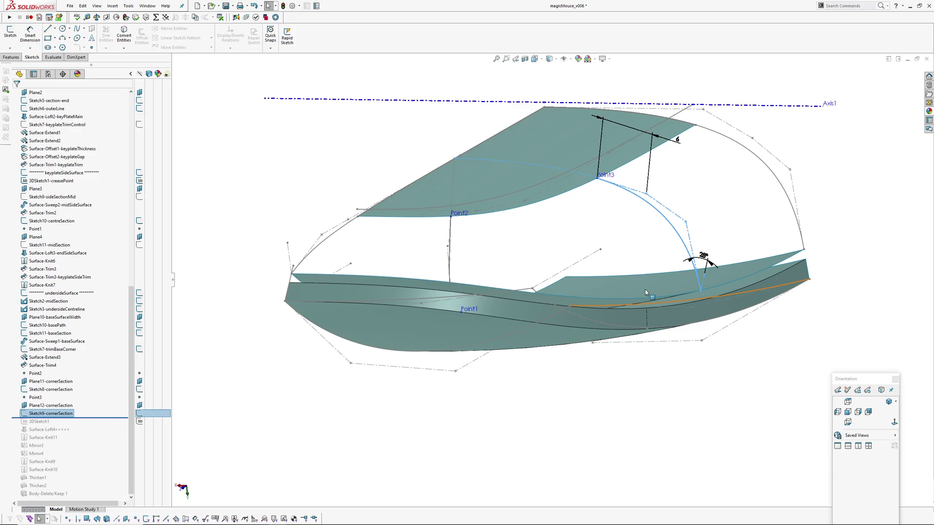
pyautogui.moveTo(680, 270); pyautogui.dragTo(707, 265, button='middle')
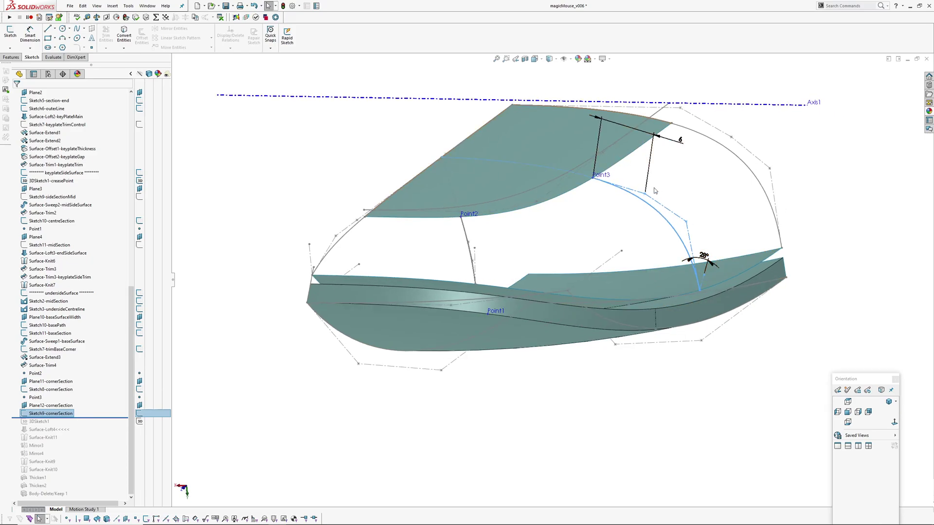
pyautogui.click(609, 228)
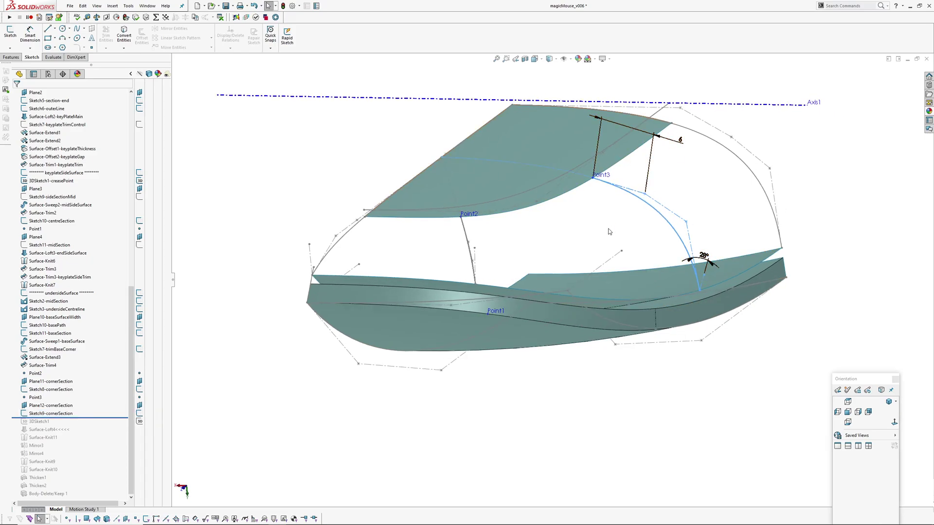
# Roll the history forward past 3DSketch1 and inspect the upper edge area of the side surfaces.
pyautogui.keyDown('ctrl'); pyautogui.moveTo(266, 341); pyautogui.dragTo(257, 322, button='middle'); pyautogui.keyUp('ctrl')
pyautogui.moveTo(88, 419); pyautogui.dragTo(92, 426)
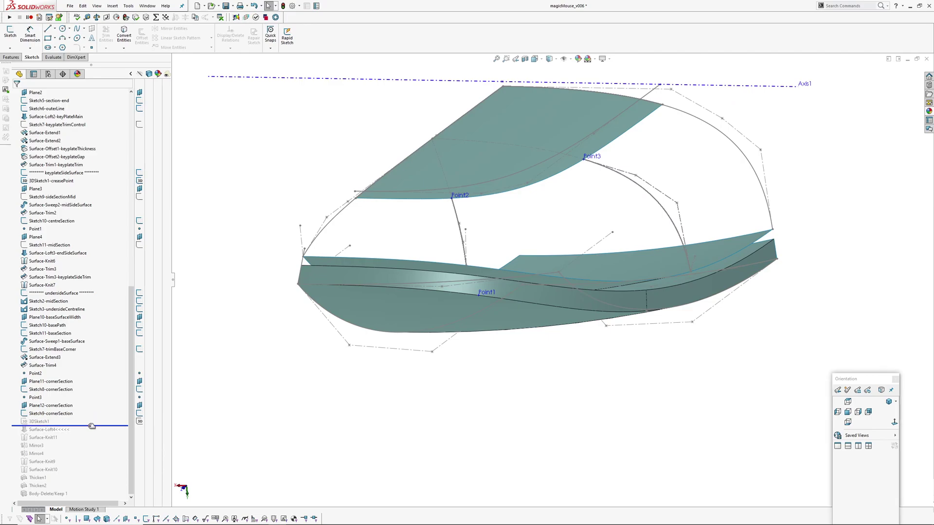
pyautogui.moveTo(500, 322); pyautogui.dragTo(446, 319, button='middle')
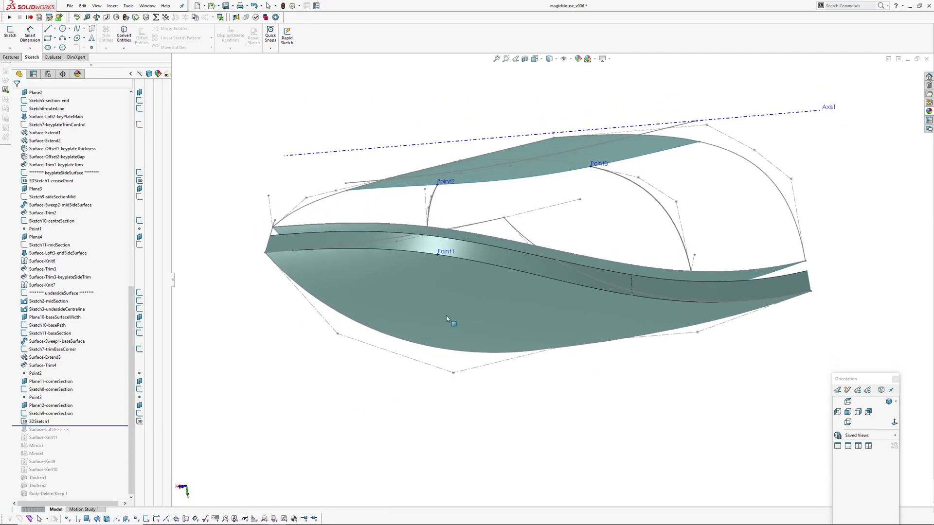
pyautogui.click(480, 236)
pyautogui.click(541, 430)
# Select the keyplate gap surface, hide the sketches and reference geometry to examine its two upper edge segments, and show them again.
pyautogui.scroll(-2, 671, 276)
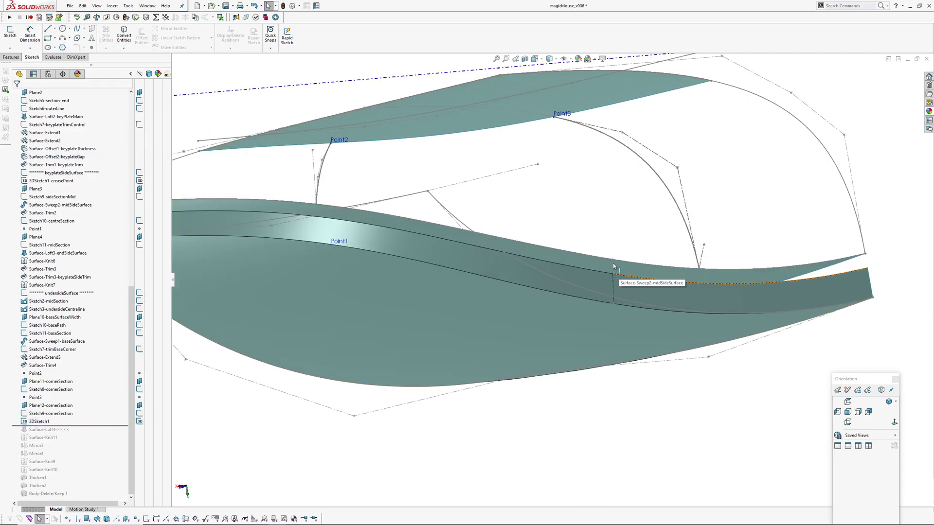
pyautogui.click(612, 264)
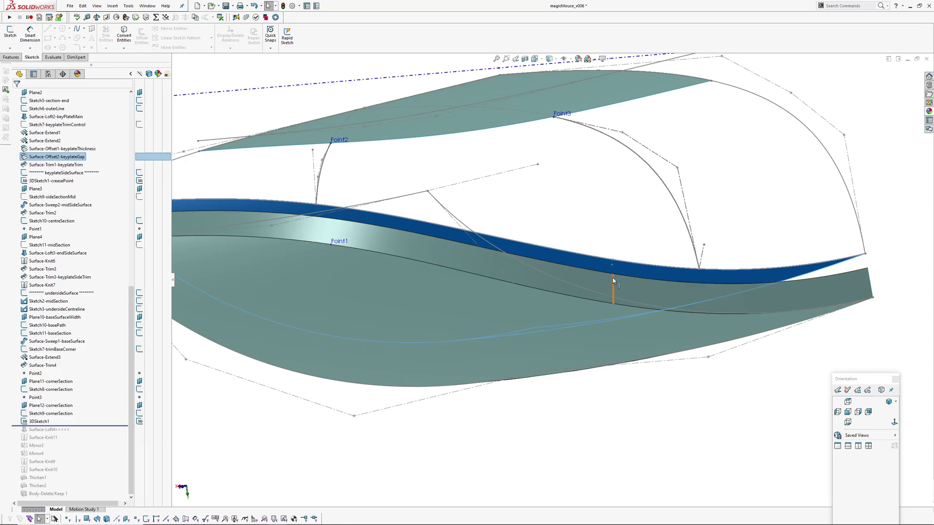
pyautogui.click(601, 249)
pyautogui.hotkey('ctrl', 'h')
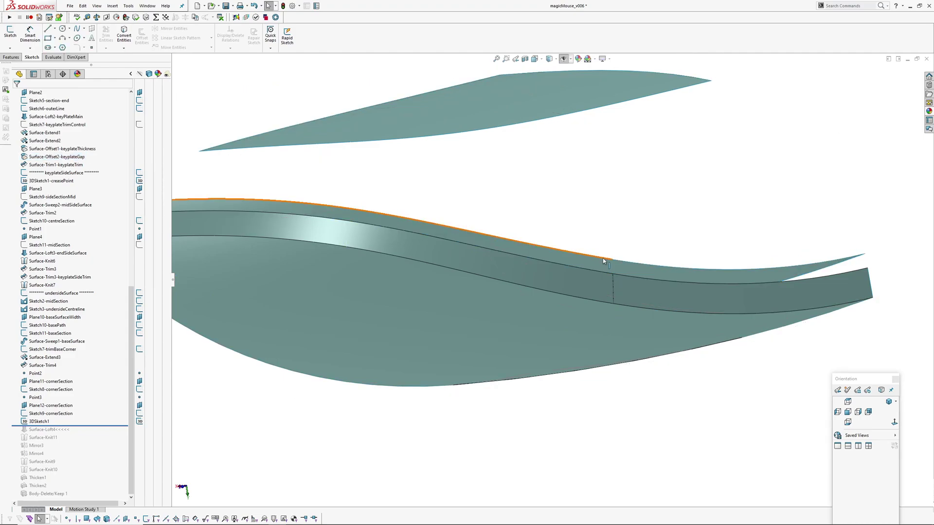
pyautogui.click(603, 257)
pyautogui.click(621, 263)
pyautogui.click(584, 232)
pyautogui.hotkey('ctrl', 'h')
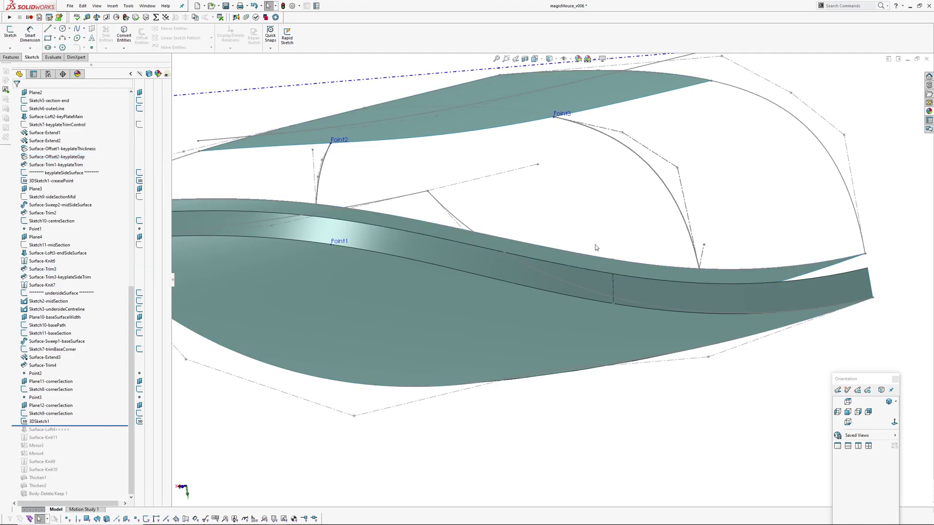
# Roll the history forward past Surface-Loft4, highlight 3DSketch1, and examine the lofted underside corner surface.
pyautogui.scroll(2, 597, 250)
pyautogui.moveTo(588, 246); pyautogui.dragTo(535, 253, button='middle')
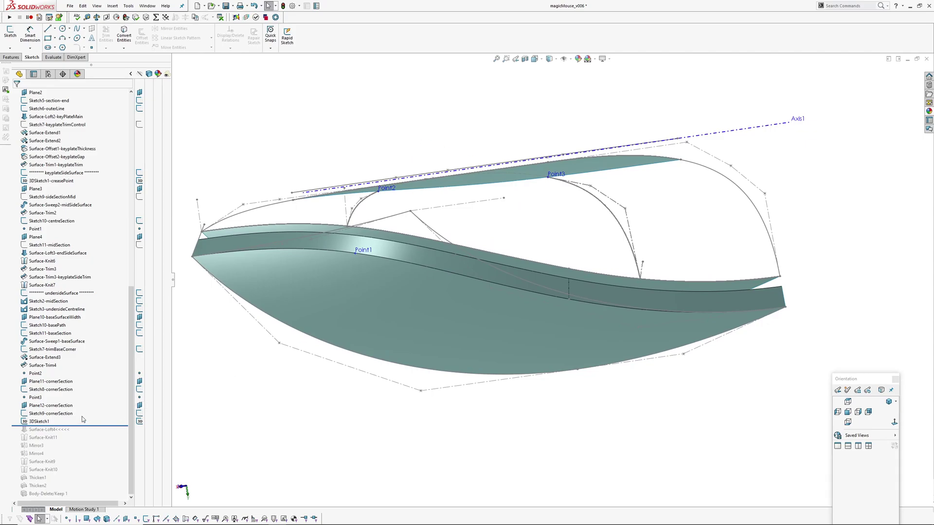
pyautogui.moveTo(88, 426); pyautogui.dragTo(88, 434)
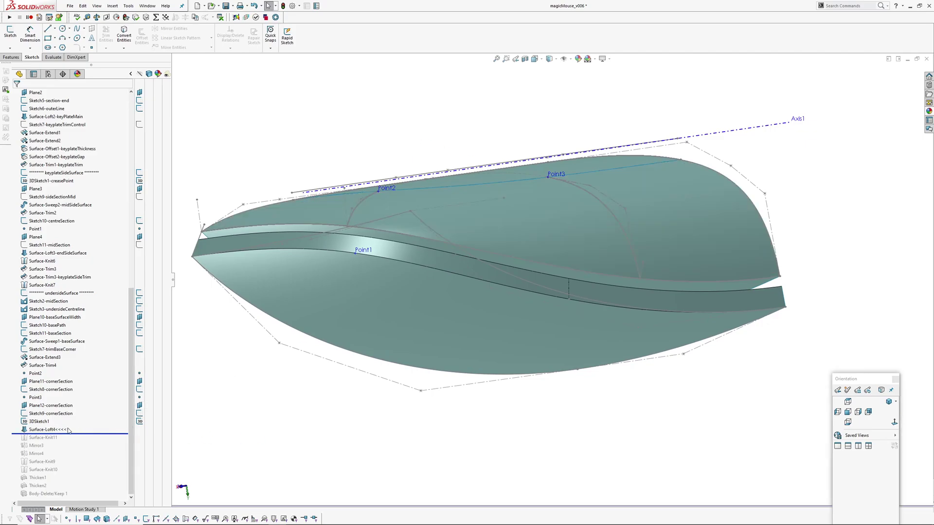
pyautogui.click(30, 422)
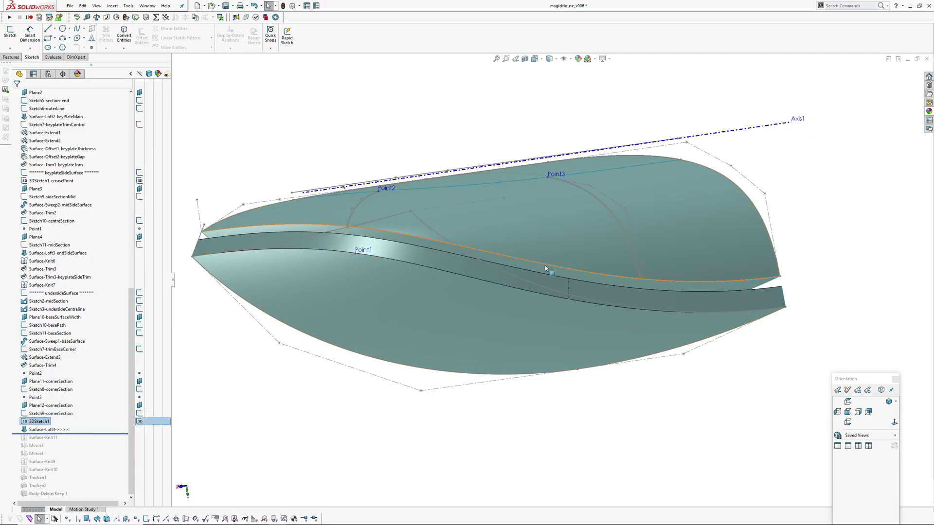
pyautogui.click(554, 413)
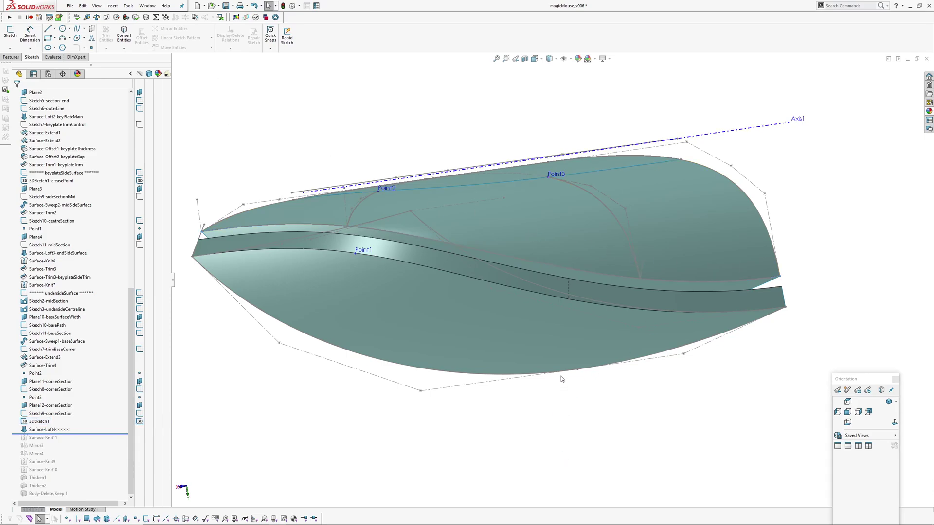
pyautogui.moveTo(561, 376); pyautogui.dragTo(540, 348, button='middle')
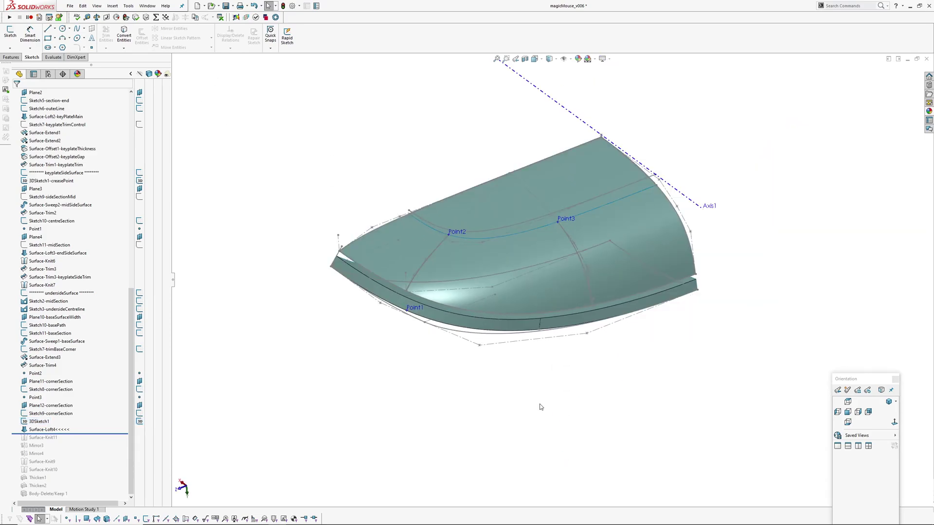
# Open Surface-Loft4 for editing and turn off the curvature combs in its preview.
pyautogui.click(53, 429)
pyautogui.keyDown('ctrl'); pyautogui.moveTo(421, 380); pyautogui.dragTo(402, 406, button='middle'); pyautogui.keyUp('ctrl')
pyautogui.click(397, 403)
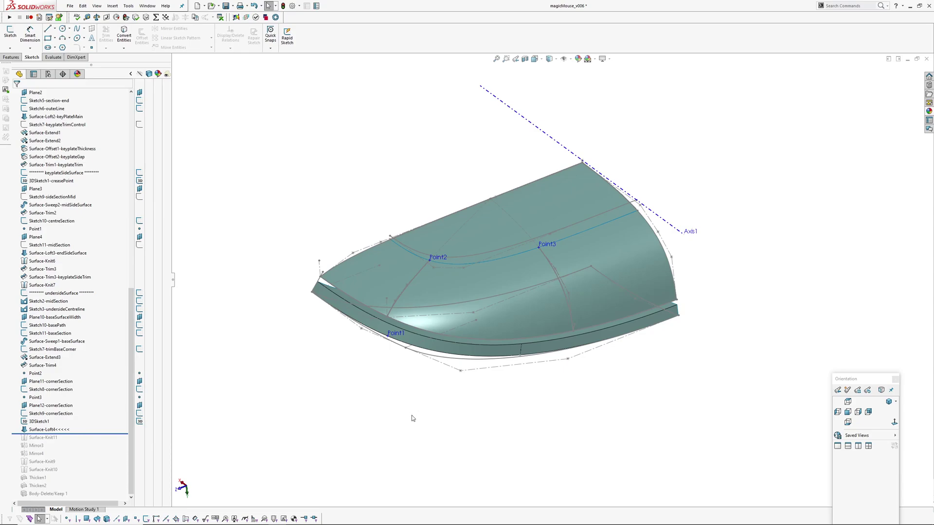
pyautogui.moveTo(433, 409); pyautogui.dragTo(458, 422, button='middle')
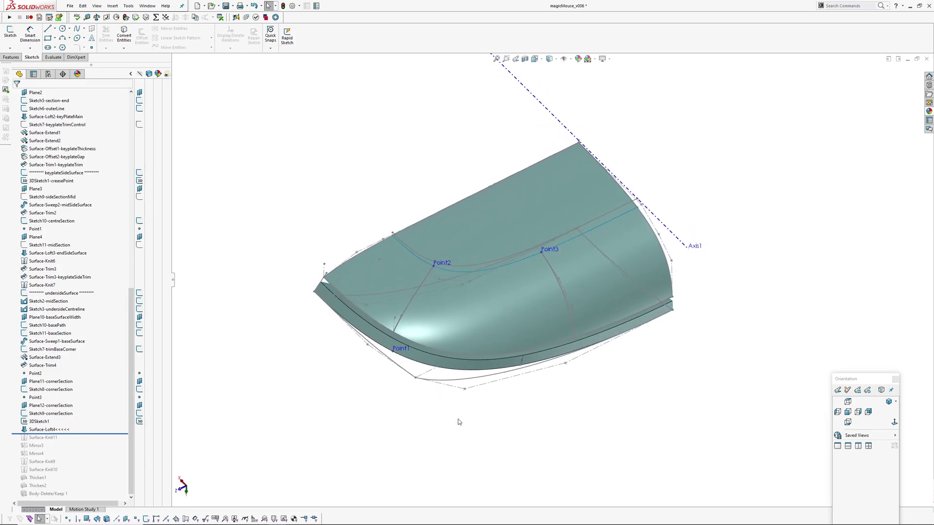
pyautogui.click(49, 431)
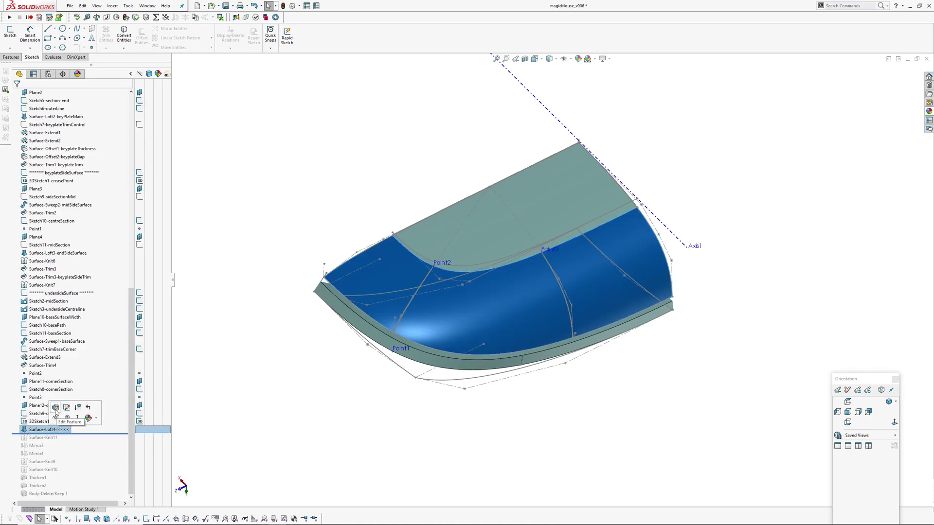
pyautogui.click(56, 408)
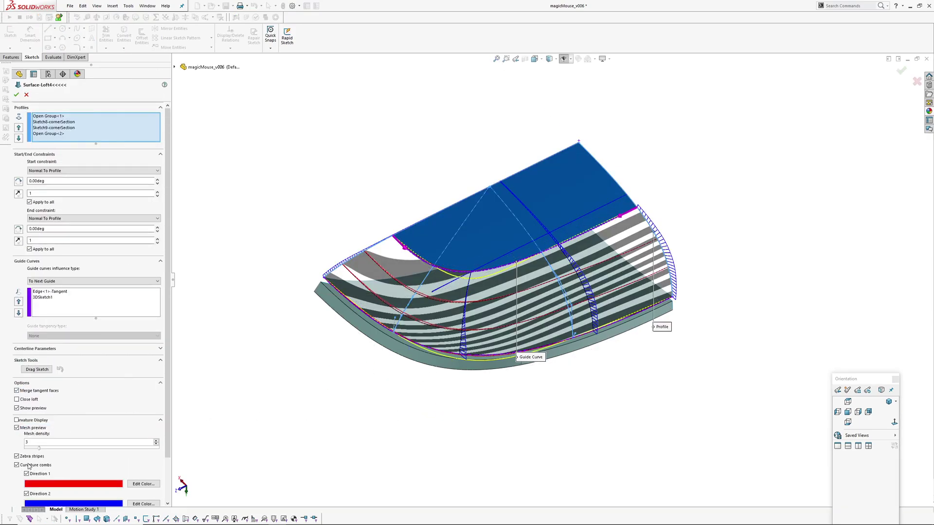
pyautogui.click(37, 465)
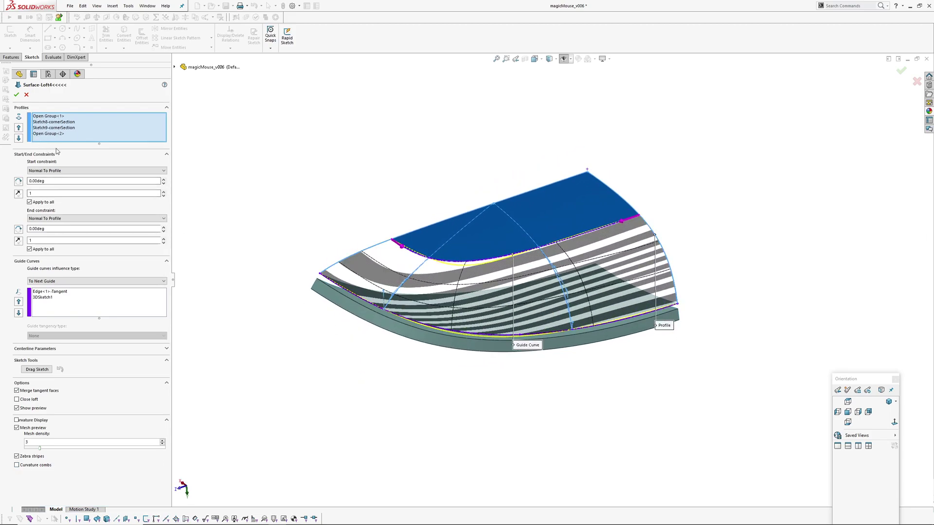
# Examine the zebra stripes across the Surface-Loft4 preview and highlight the Open Group<1> profile.
pyautogui.moveTo(571, 368)
pyautogui.mouseDown(button='middle')
pyautogui.moveTo(575, 342)
pyautogui.moveTo(573, 370)
pyautogui.mouseUp(button='middle')
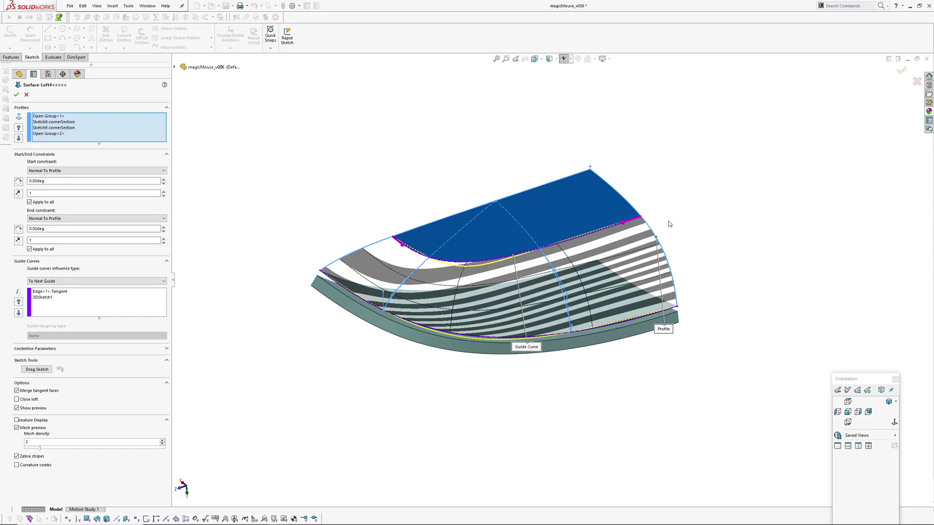
pyautogui.moveTo(563, 374); pyautogui.dragTo(561, 400, button='middle')
pyautogui.scroll(-2, 545, 374)
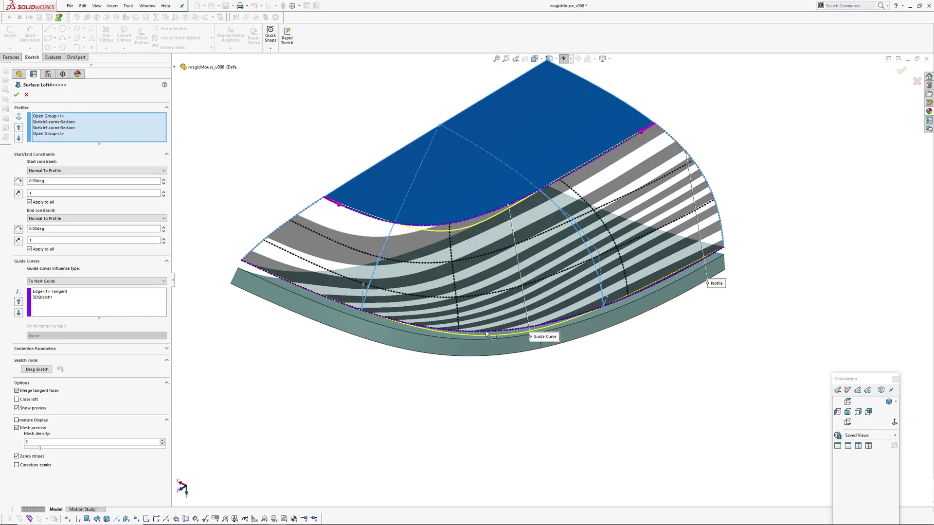
pyautogui.moveTo(243, 239); pyautogui.dragTo(259, 248, button='middle')
pyautogui.click(49, 116)
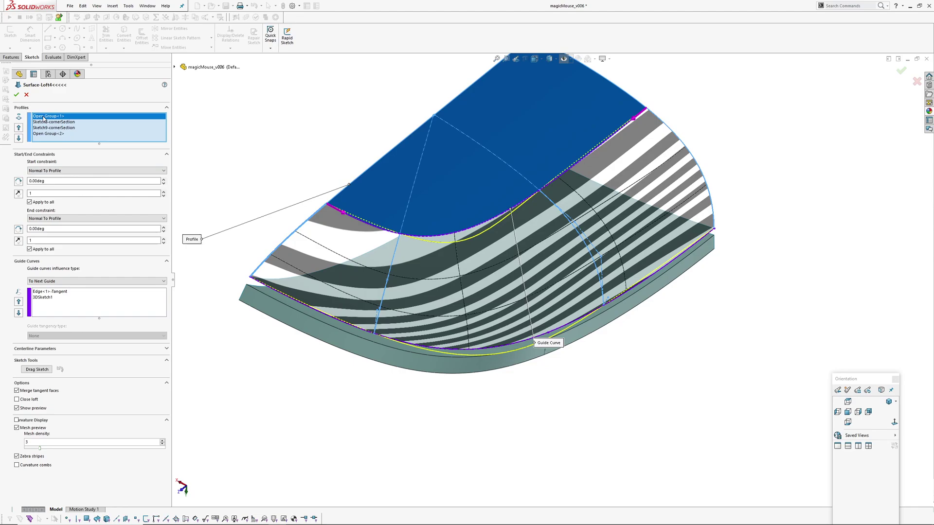
pyautogui.moveTo(297, 344); pyautogui.dragTo(290, 358, button='middle')
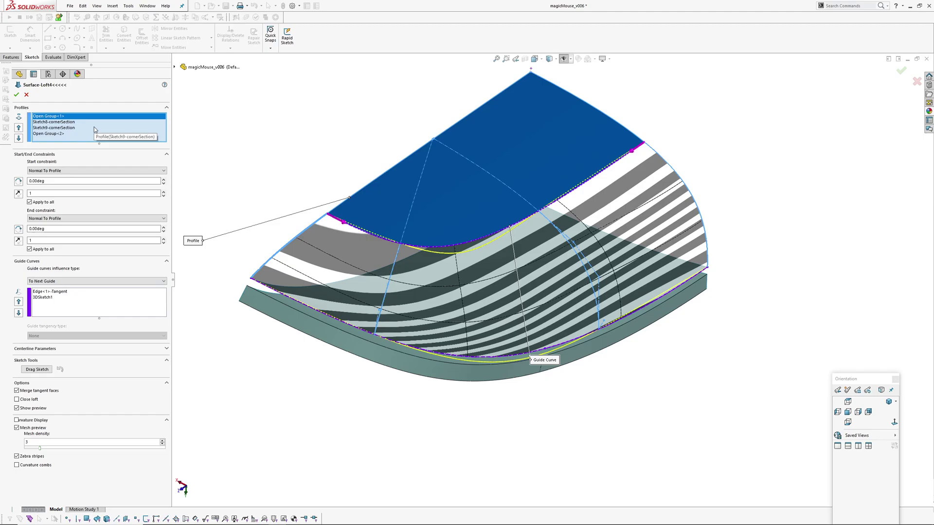
pyautogui.moveTo(353, 256); pyautogui.dragTo(457, 285, button='middle')
# Turn off the zebra stripes and show the curvature combs on the Surface-Loft4 preview.
pyautogui.click(17, 456)
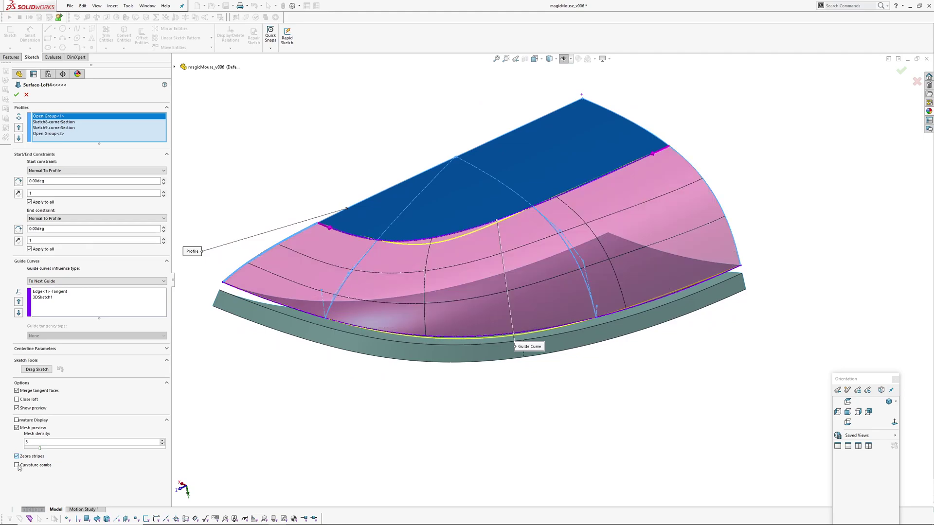
pyautogui.click(17, 465)
pyautogui.scroll(-3, 486, 292)
pyautogui.scroll(2, 504, 274)
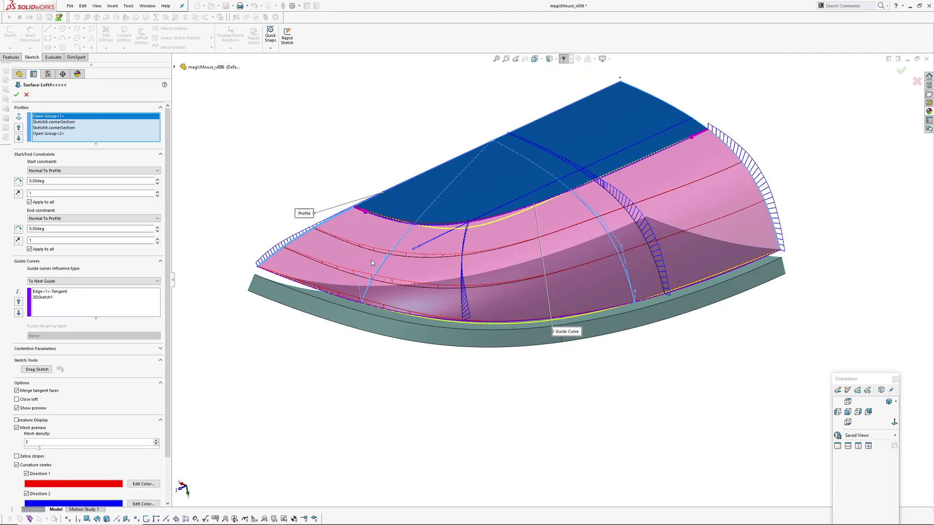
pyautogui.moveTo(372, 260)
pyautogui.mouseDown(button='middle')
pyautogui.moveTo(368, 219)
pyautogui.moveTo(375, 244)
pyautogui.mouseUp(button='middle')
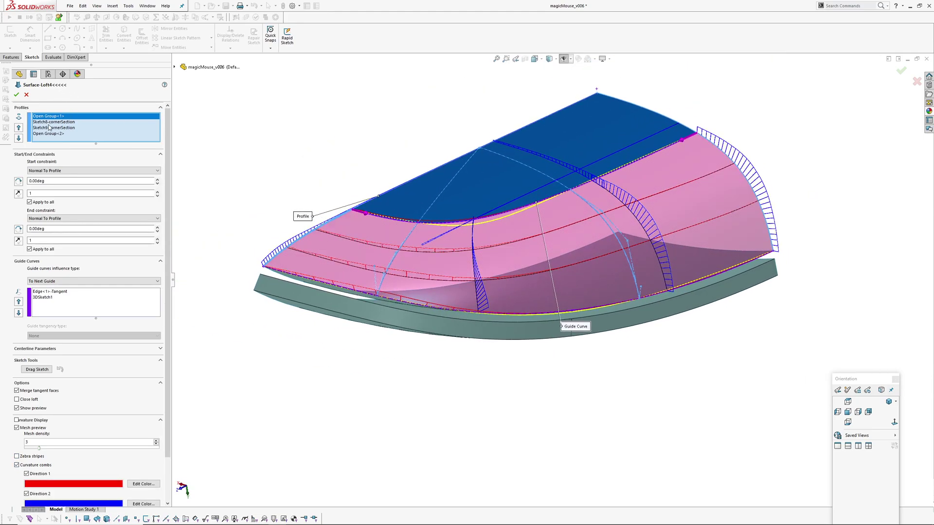
# Check the loft's Normal To Profile start constraint and examine the combs along its end profiles.
pyautogui.click(48, 171)
pyautogui.click(46, 164)
pyautogui.moveTo(782, 253); pyautogui.dragTo(691, 145, button='middle')
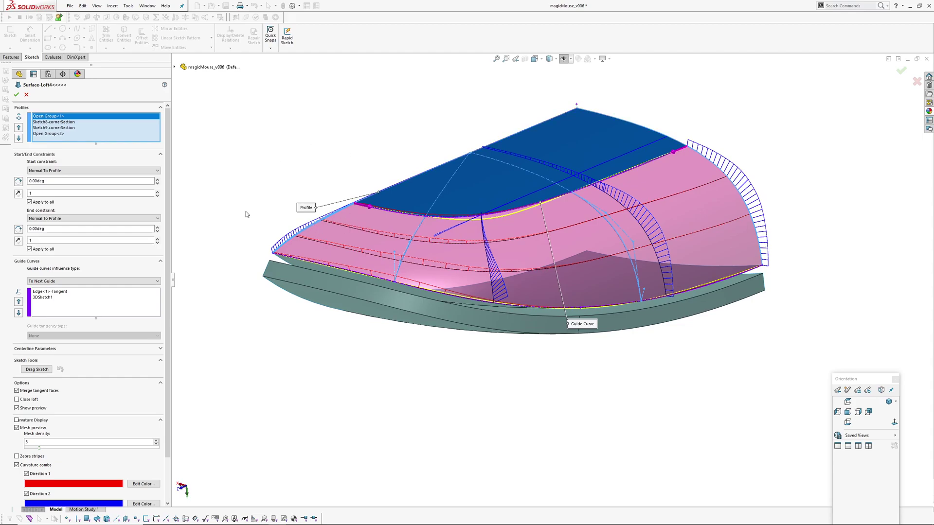
# Highlight the Edge<1>-Tangent guide curve and check its tangency options, keeping Tangency To Face.
pyautogui.click(49, 292)
pyautogui.scroll(-5, 543, 204)
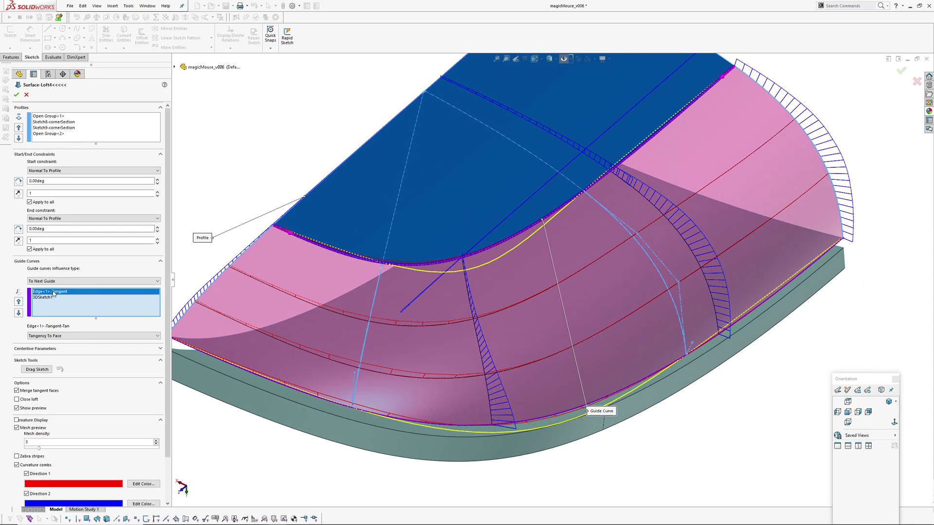
pyautogui.click(53, 335)
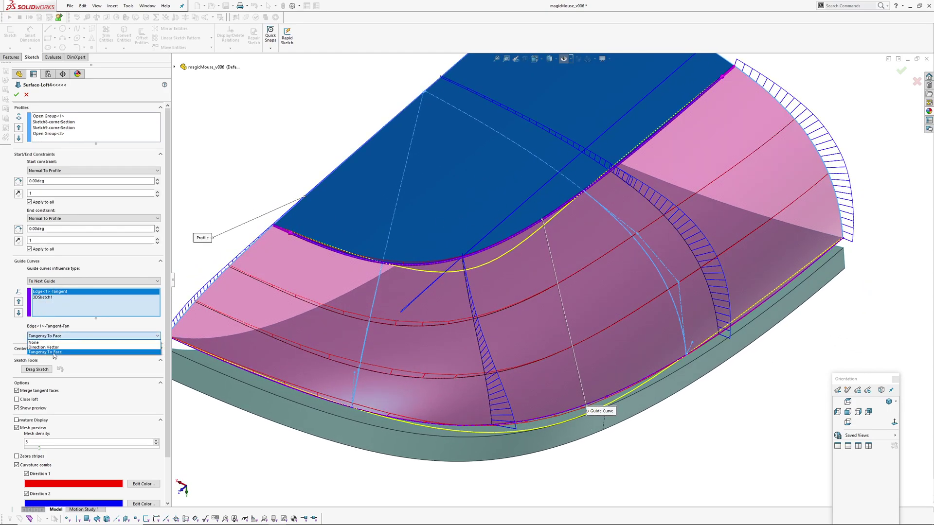
pyautogui.click(54, 353)
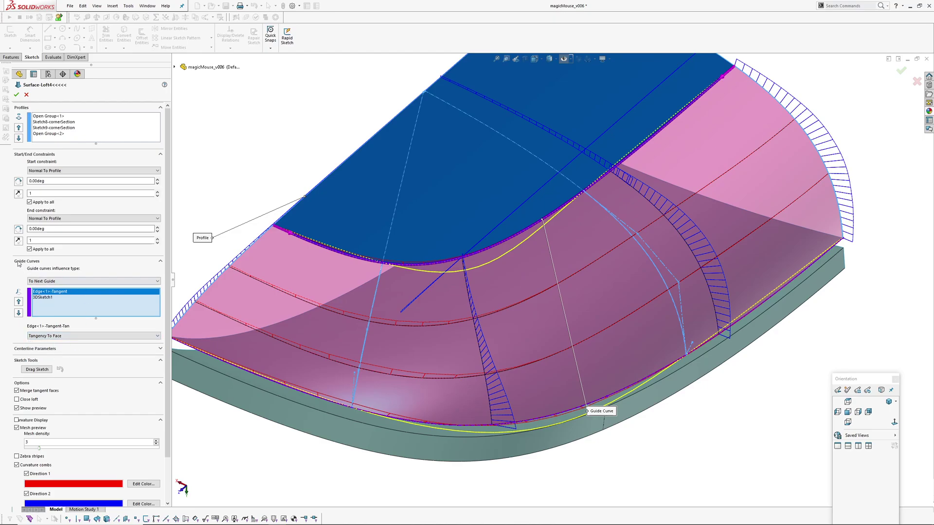
# Examine the curvature combs along the tangent edge, highlight the 3DSketch1 guide curve, and accept Surface-Loft4.
pyautogui.moveTo(418, 263); pyautogui.dragTo(228, 299, button='middle')
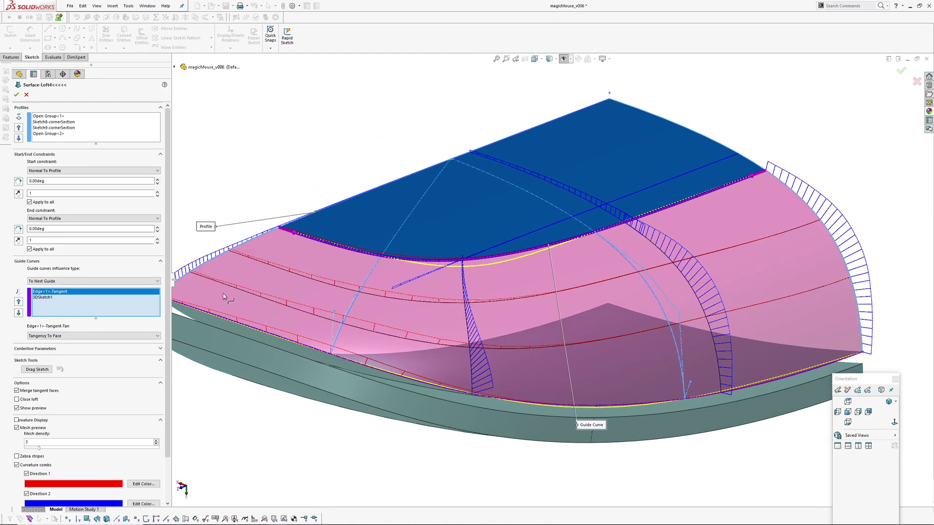
pyautogui.scroll(2, 483, 252)
pyautogui.moveTo(482, 252); pyautogui.dragTo(722, 224, button='middle')
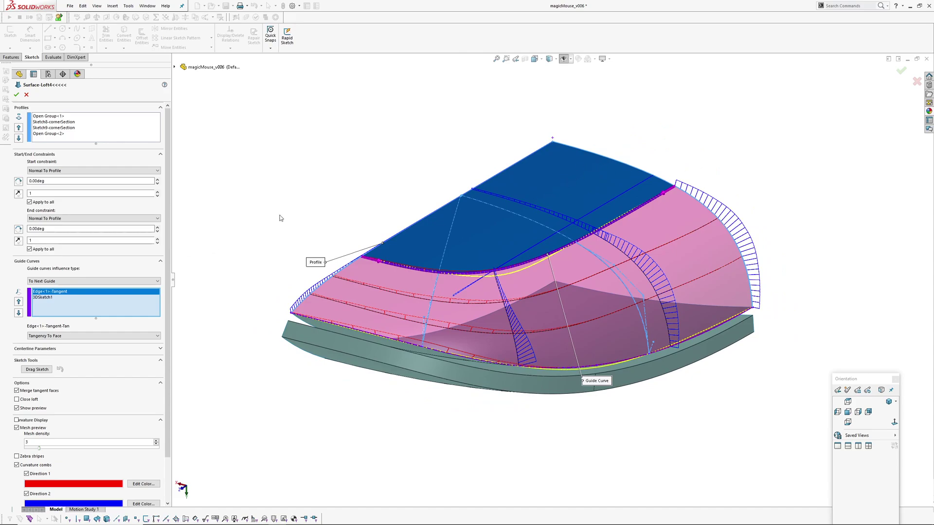
pyautogui.moveTo(533, 278); pyautogui.dragTo(476, 272, button='middle')
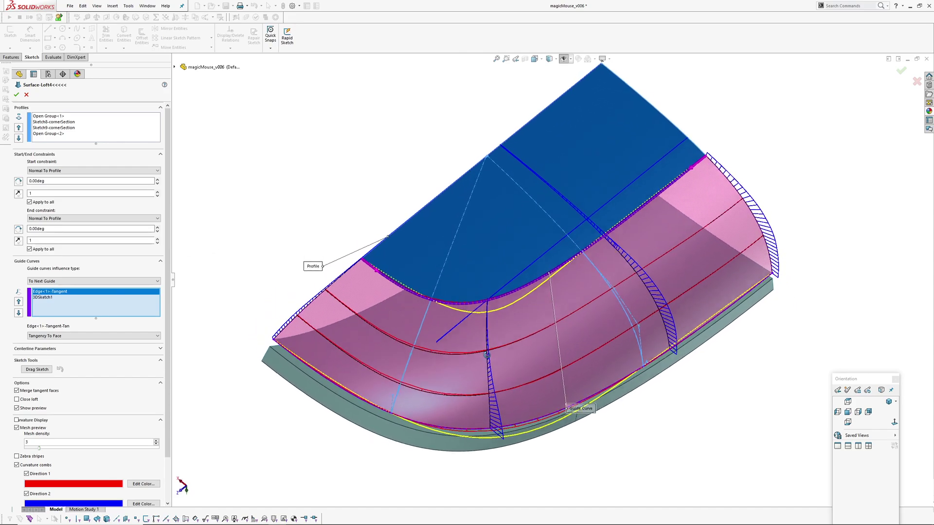
pyautogui.moveTo(486, 355); pyautogui.dragTo(476, 309, button='middle')
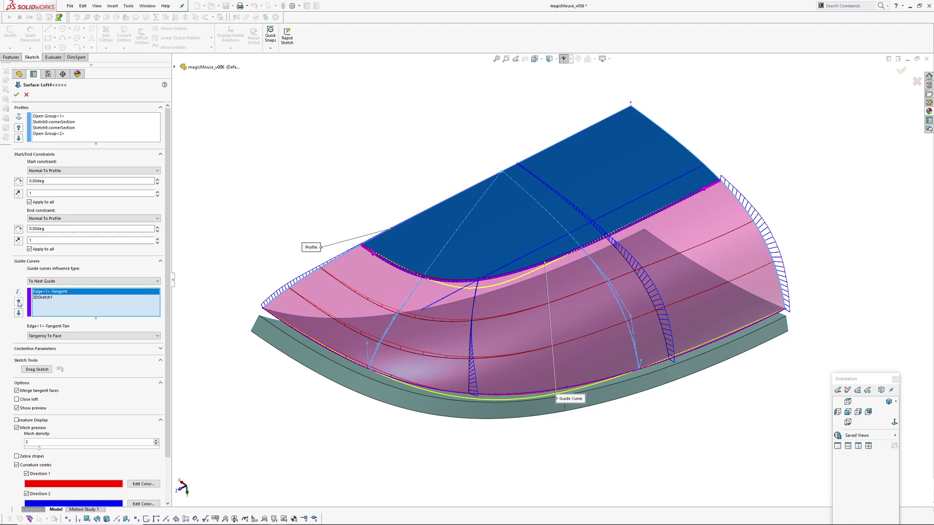
pyautogui.click(41, 298)
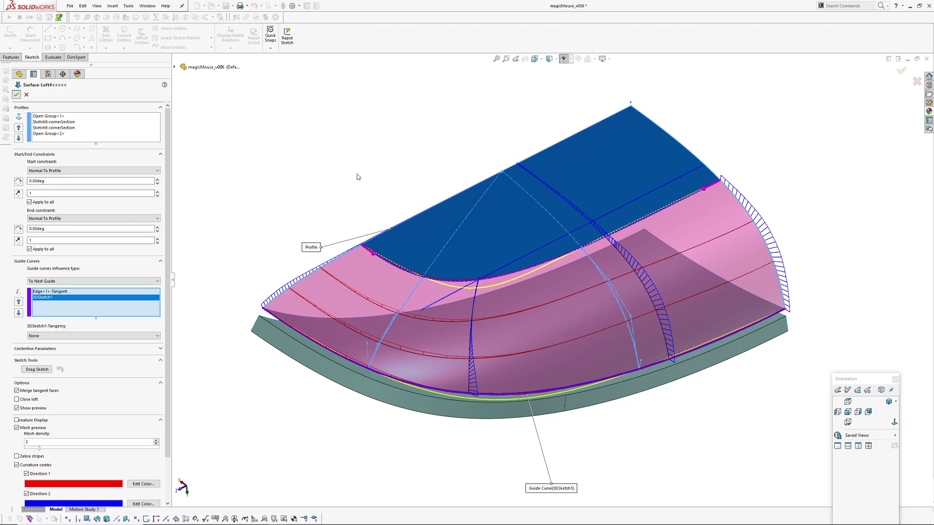
pyautogui.press('Return')
# Show the curvature colour display on the underside surfaces, inspect the loft's blend with the base surface, and turn it off.
pyautogui.moveTo(478, 227); pyautogui.dragTo(547, 319, button='middle')
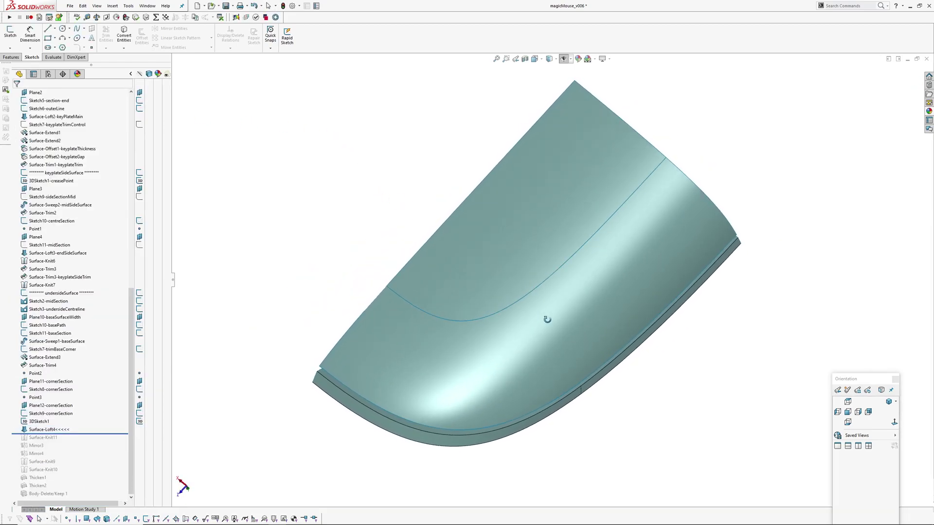
pyautogui.press('c')
pyautogui.moveTo(501, 376); pyautogui.dragTo(417, 294, button='middle')
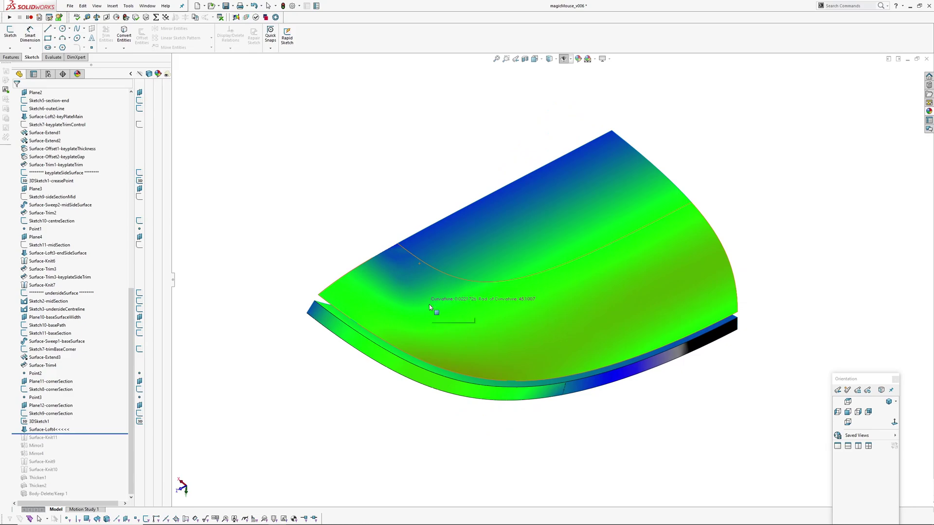
pyautogui.scroll(1, 429, 305)
pyautogui.press('c')
# Apply zebra stripes to the underside surfaces, inspect their flow across the loft boundary, and turn them off.
pyautogui.press('z')
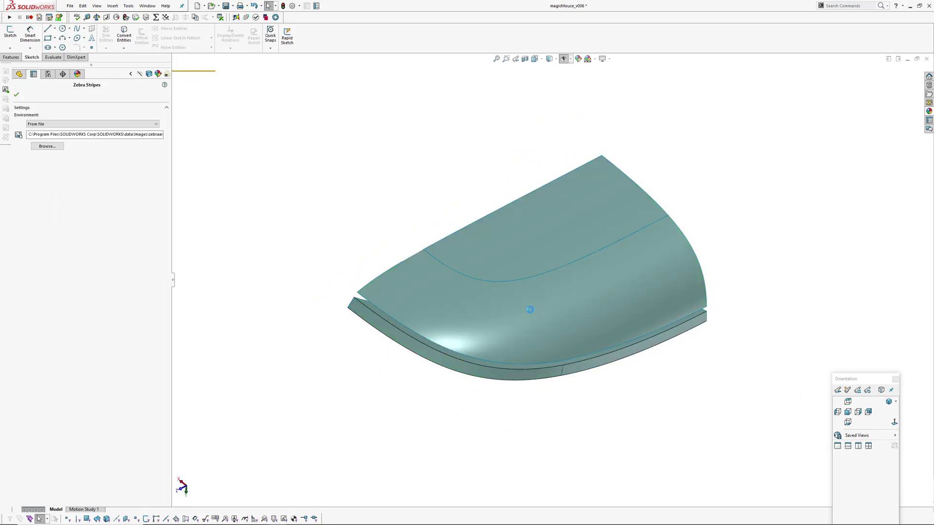
pyautogui.moveTo(529, 311)
pyautogui.mouseDown(button='middle')
pyautogui.moveTo(701, 262)
pyautogui.moveTo(657, 290)
pyautogui.moveTo(635, 360)
pyautogui.moveTo(611, 326)
pyautogui.moveTo(502, 350)
pyautogui.moveTo(582, 293)
pyautogui.moveTo(546, 291)
pyautogui.moveTo(570, 293)
pyautogui.moveTo(579, 323)
pyautogui.moveTo(531, 282)
pyautogui.moveTo(551, 203)
pyautogui.moveTo(578, 205)
pyautogui.moveTo(539, 283)
pyautogui.moveTo(483, 352)
pyautogui.moveTo(436, 346)
pyautogui.moveTo(464, 284)
pyautogui.moveTo(467, 296)
pyautogui.mouseUp(button='middle')
pyautogui.scroll(-2, 560, 343)
pyautogui.press('Return')
pyautogui.scroll(5, 572, 297)
pyautogui.press('z')
# Roll the history forward past Surface-Knit11, Mirror3 and Mirror4.
pyautogui.moveTo(488, 248)
pyautogui.mouseDown(button='middle')
pyautogui.moveTo(508, 340)
pyautogui.moveTo(488, 215)
pyautogui.moveTo(500, 268)
pyautogui.mouseUp(button='middle')
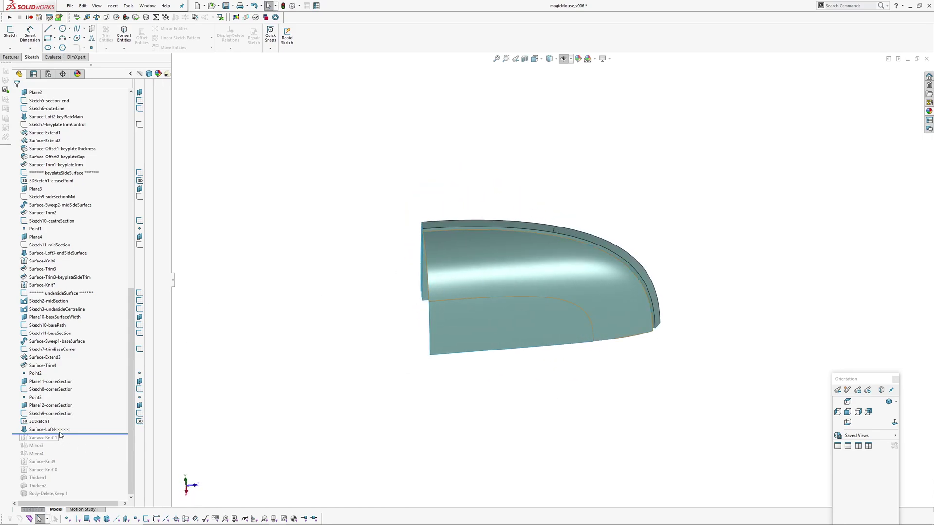
pyautogui.moveTo(78, 434); pyautogui.dragTo(80, 443)
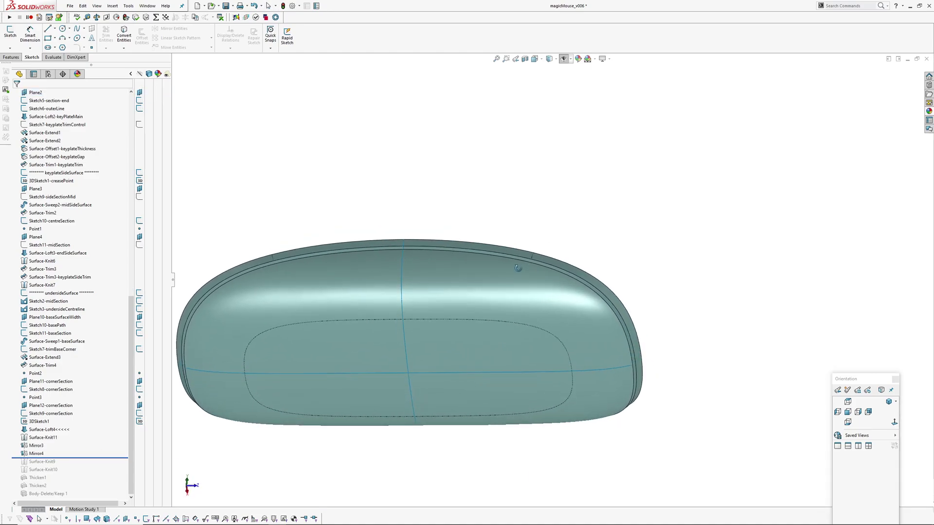
pyautogui.moveTo(518, 268); pyautogui.dragTo(518, 272, button='middle')
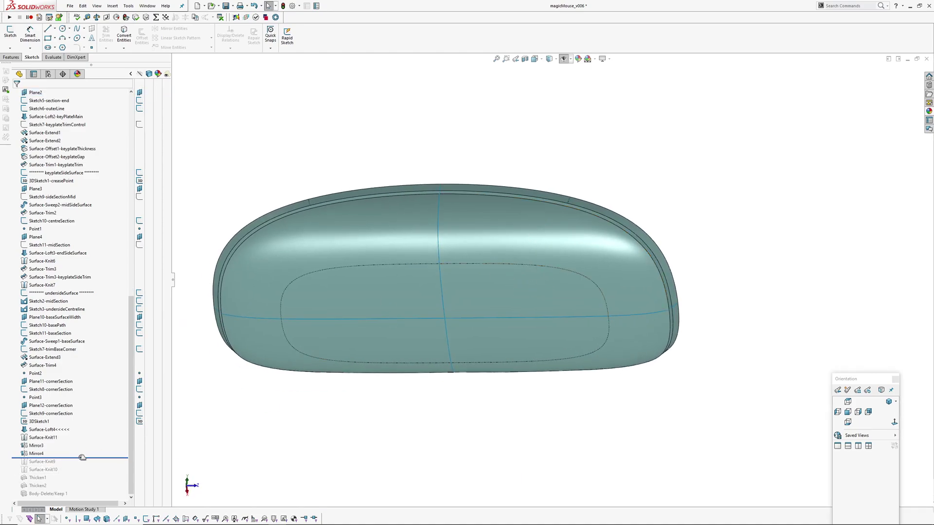
# Roll the history forward past Surface-Knit9, Surface-Knit10, Thicken1 and Thicken2, and inspect the complete mouse underside.
pyautogui.moveTo(83, 457); pyautogui.dragTo(80, 474)
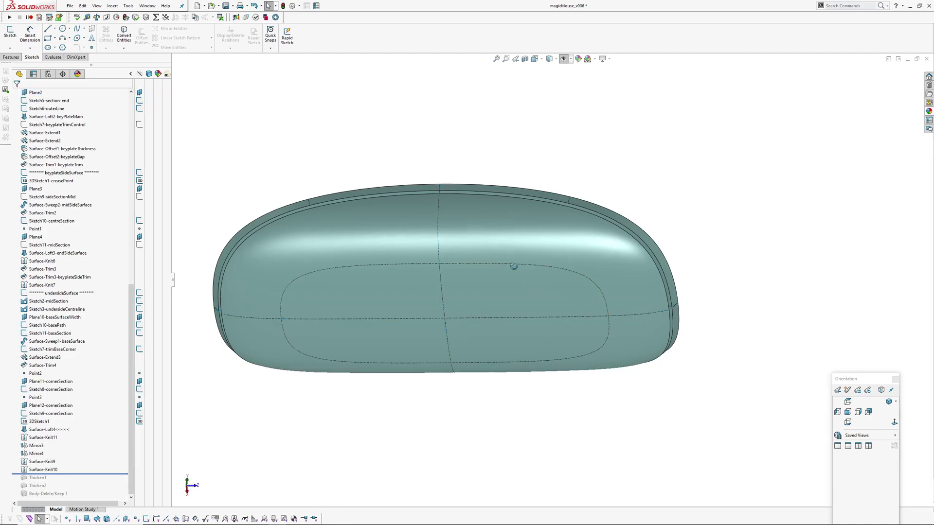
pyautogui.moveTo(511, 267); pyautogui.dragTo(517, 231, button='middle')
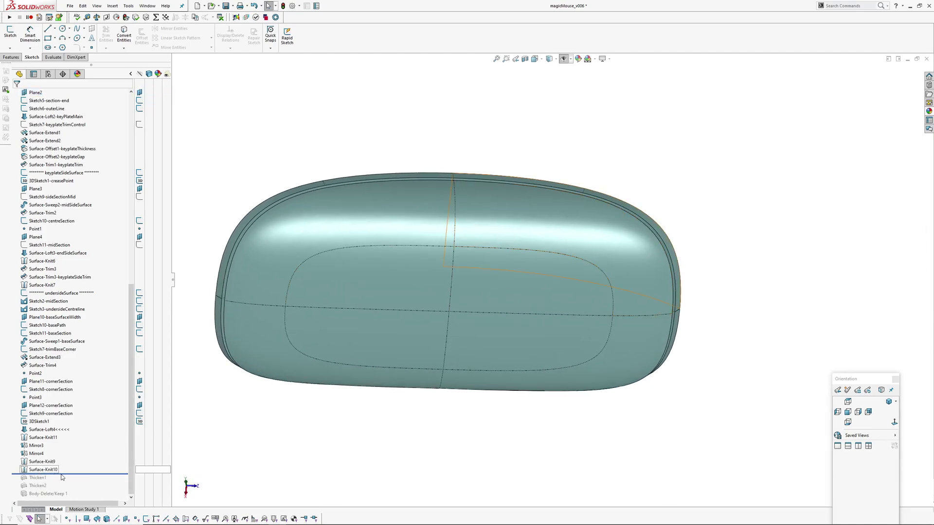
pyautogui.moveTo(67, 475); pyautogui.dragTo(66, 490)
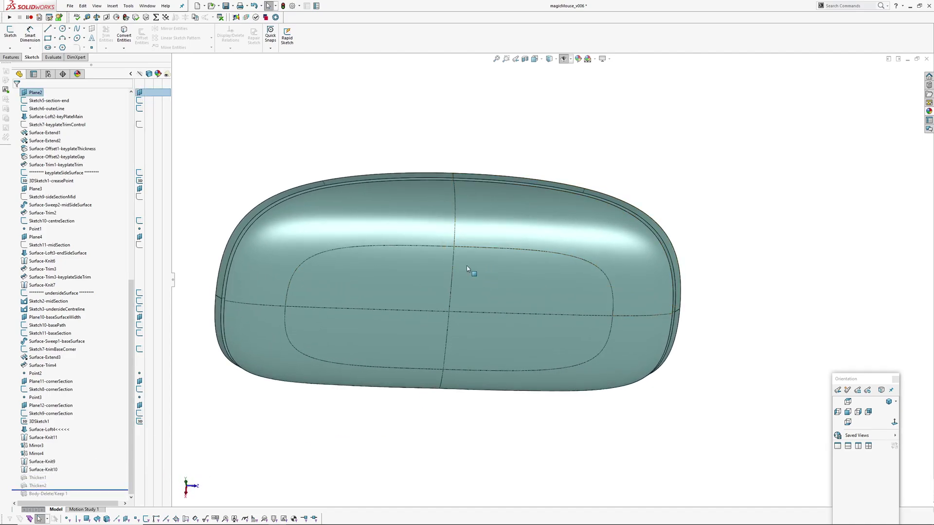
pyautogui.moveTo(418, 307); pyautogui.dragTo(535, 240, button='middle')
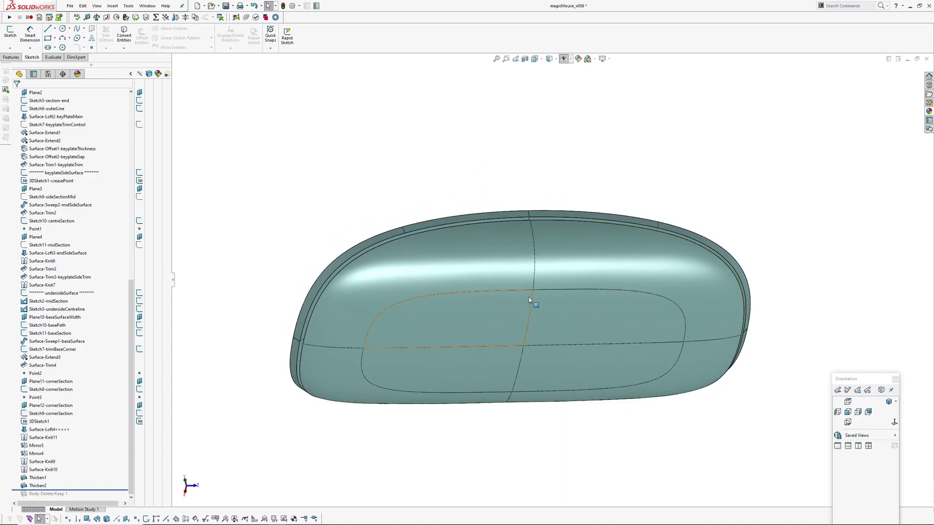
pyautogui.moveTo(413, 309); pyautogui.dragTo(444, 134, button='middle')
pyautogui.scroll(-2, 530, 255)
pyautogui.moveTo(472, 259)
pyautogui.mouseDown(button='middle')
pyautogui.moveTo(474, 225)
pyautogui.moveTo(476, 243)
pyautogui.mouseUp(button='middle')
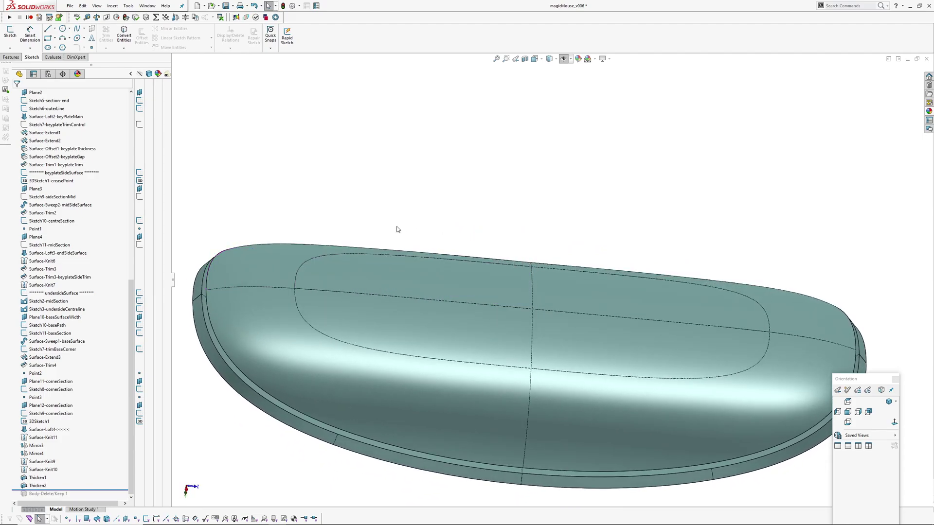
pyautogui.moveTo(363, 261); pyautogui.dragTo(500, 178, button='middle')
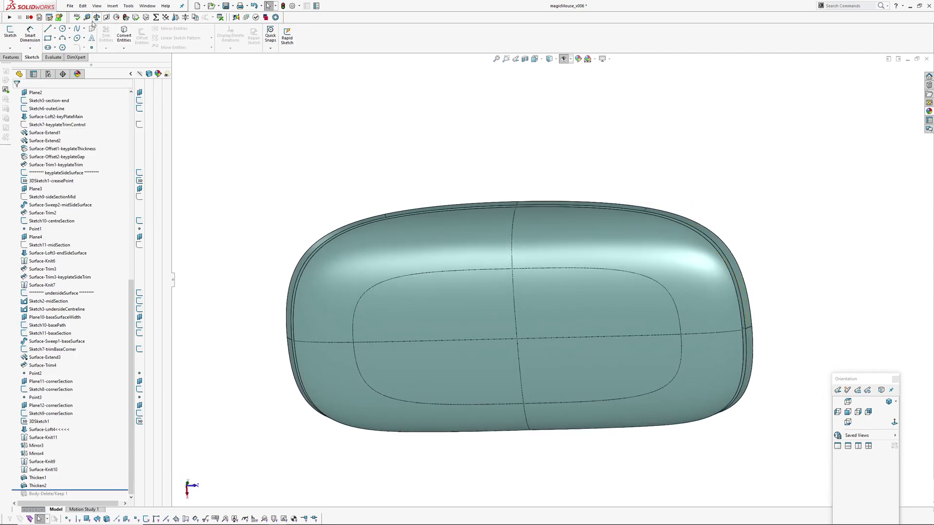
# Start a draft analysis with the Top Plane as the direction of pull and inspect the coloured underside and edges.
pyautogui.click(112, 7)
pyautogui.moveTo(92, 7)
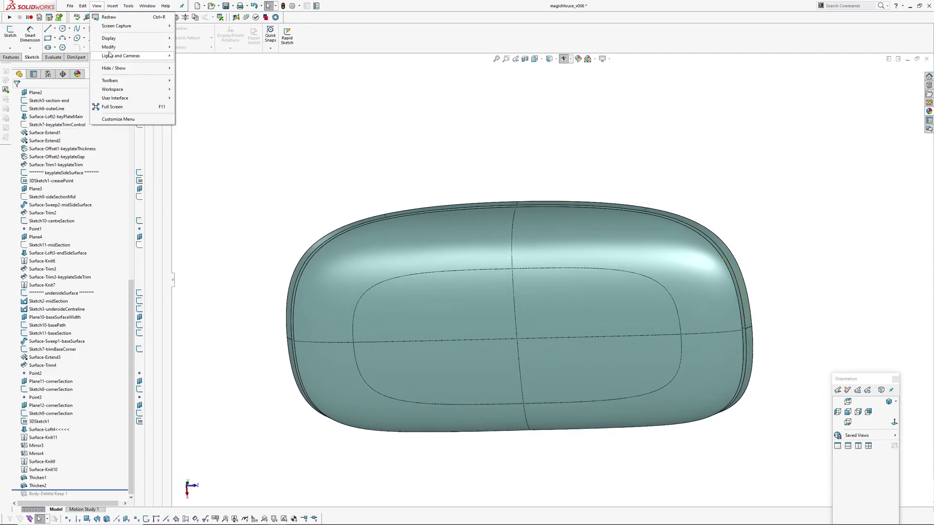
pyautogui.moveTo(122, 38)
pyautogui.click(192, 168)
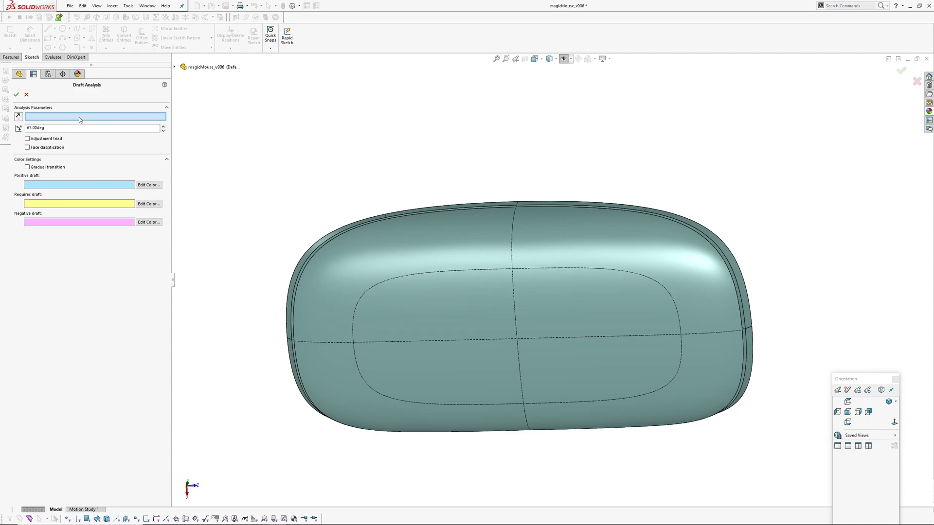
pyautogui.click(175, 67)
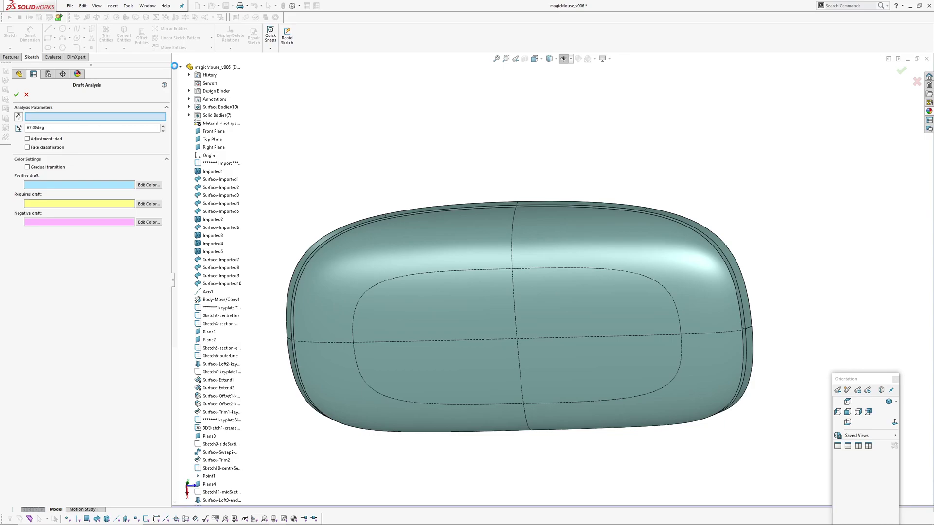
pyautogui.click(210, 140)
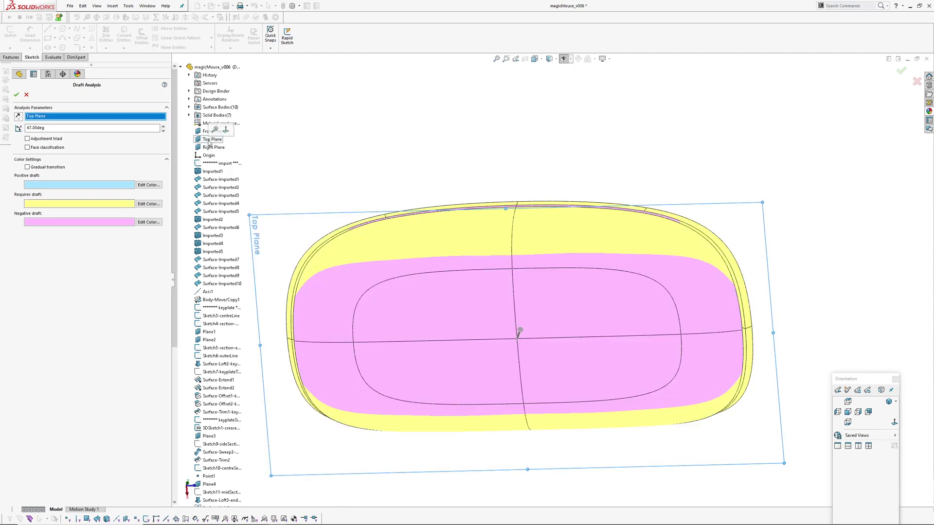
pyautogui.moveTo(477, 229); pyautogui.dragTo(513, 246, button='middle')
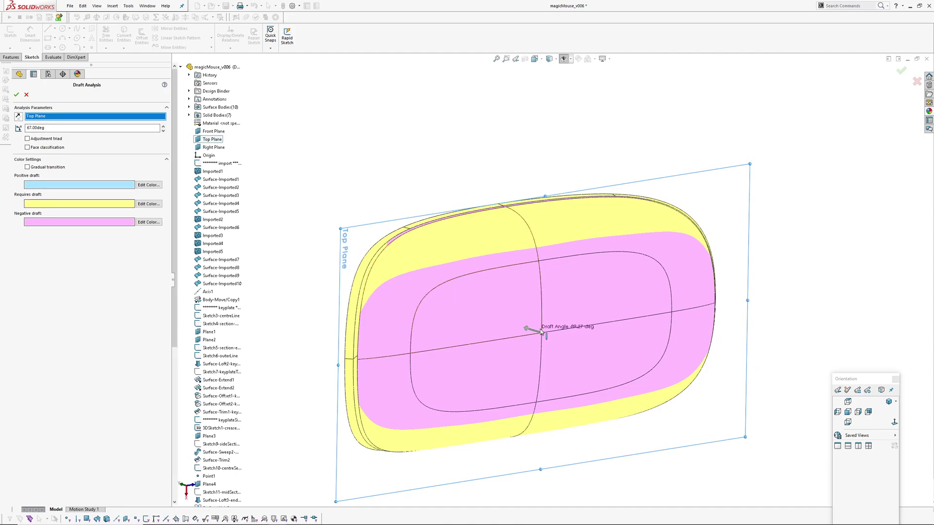
pyautogui.moveTo(475, 331); pyautogui.dragTo(457, 245, button='middle')
# Set the draft analysis angle to 3 degrees, inspect the side edges, and lower it to 2.5 degrees.
pyautogui.click(45, 117)
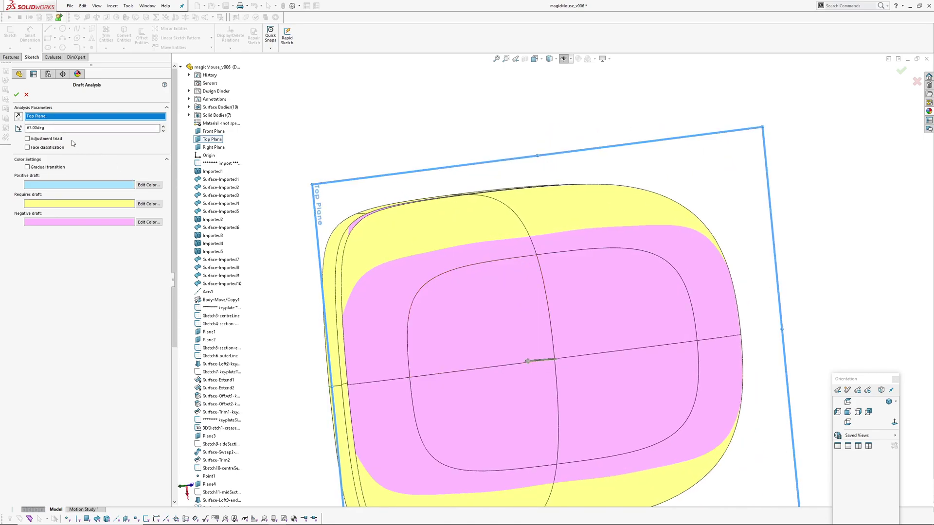
pyautogui.write('3')
pyautogui.press('Return')
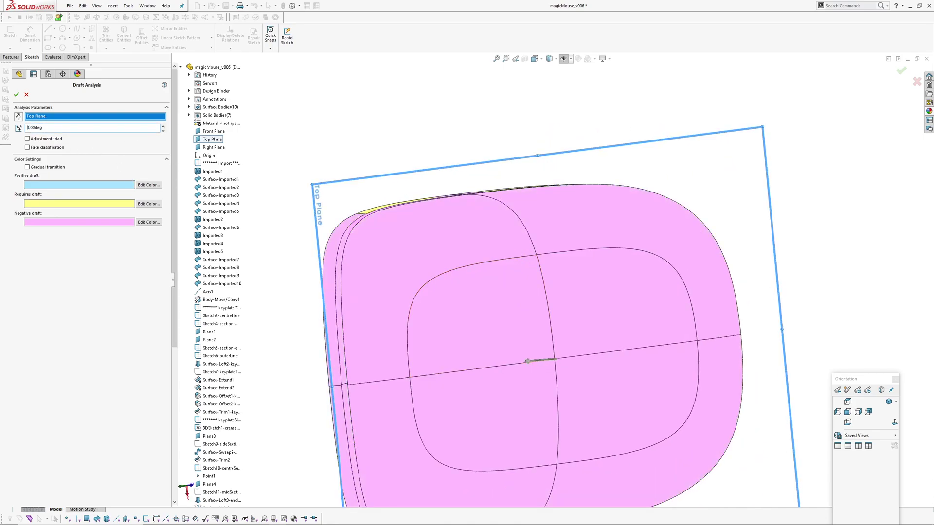
pyautogui.moveTo(674, 299); pyautogui.dragTo(620, 261, button='middle')
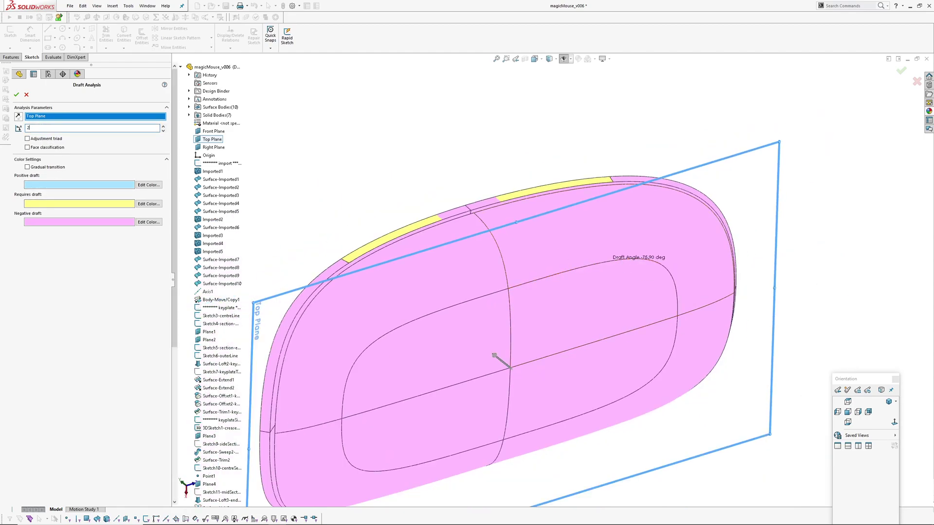
pyautogui.press('Return')
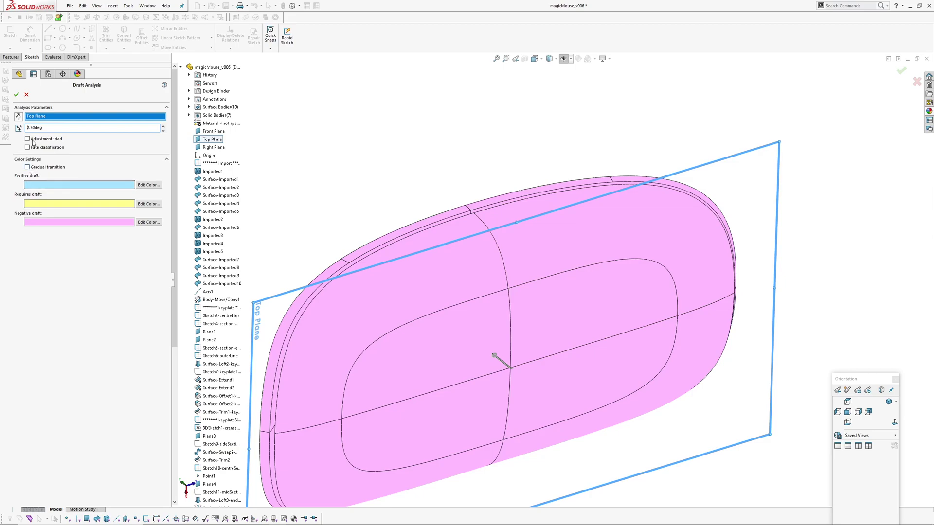
# Reverse the direction of pull, raise the draft angle to 29.5 degrees, and examine the body's side and end.
pyautogui.moveTo(466, 227); pyautogui.dragTo(364, 253, button='middle')
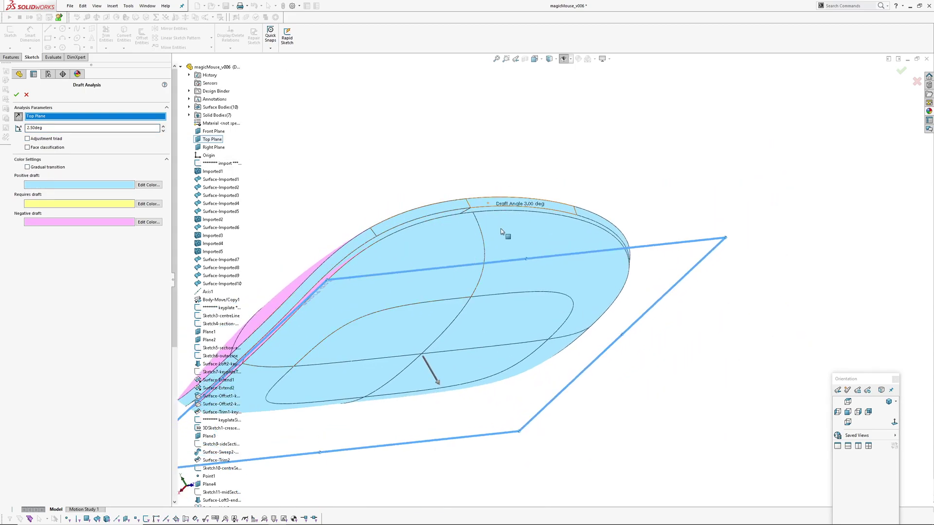
pyautogui.moveTo(501, 229); pyautogui.dragTo(279, 213, button='middle')
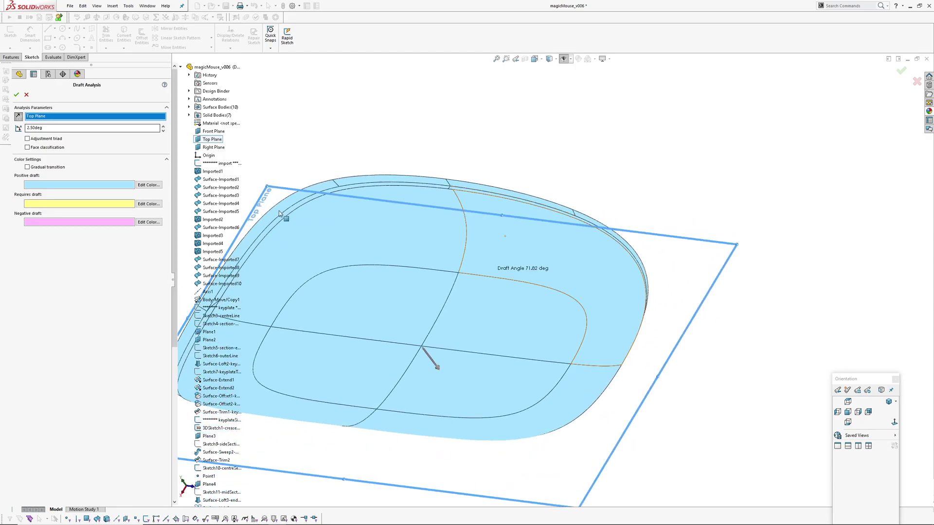
pyautogui.click(163, 126)
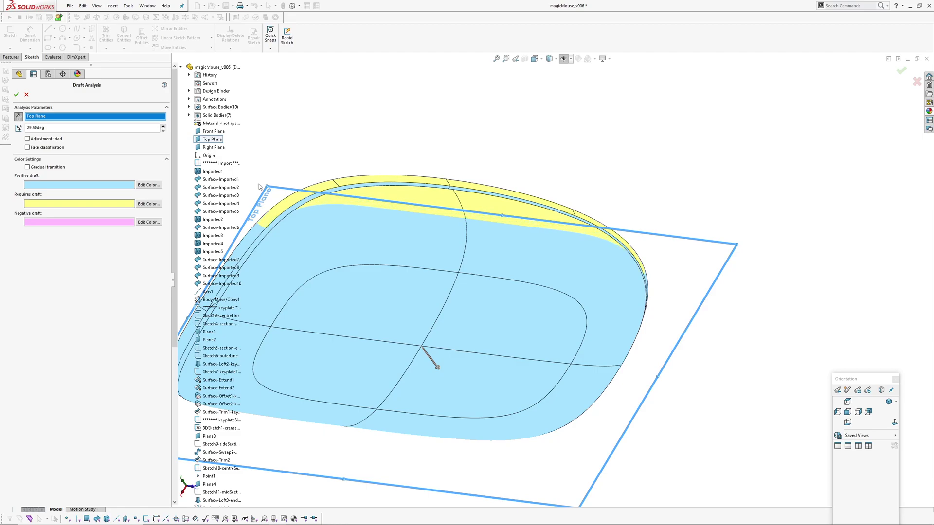
pyautogui.moveTo(494, 325); pyautogui.dragTo(461, 194, button='middle')
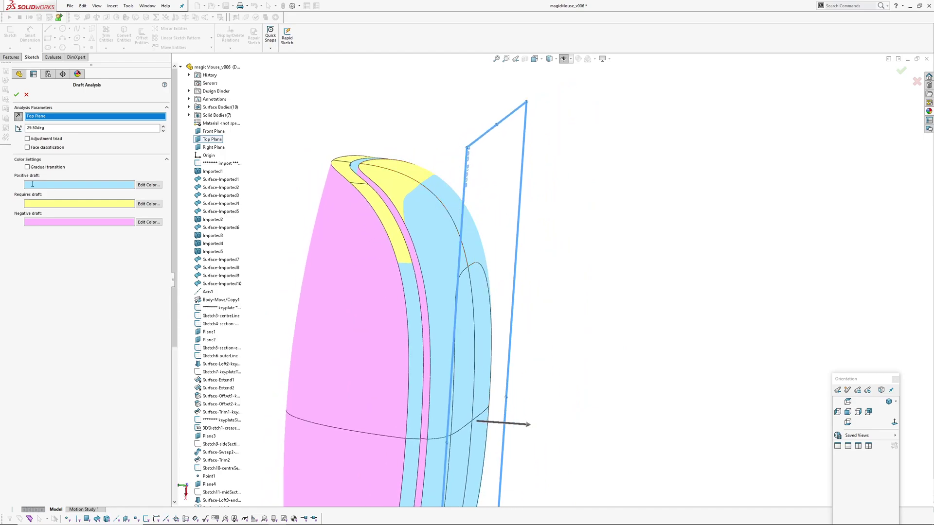
# Raise the draft angle in stages to 51.5 degrees and examine the draft boundary around the underside corner.
pyautogui.click(164, 126)
pyautogui.click(164, 126)
pyautogui.click(164, 126)
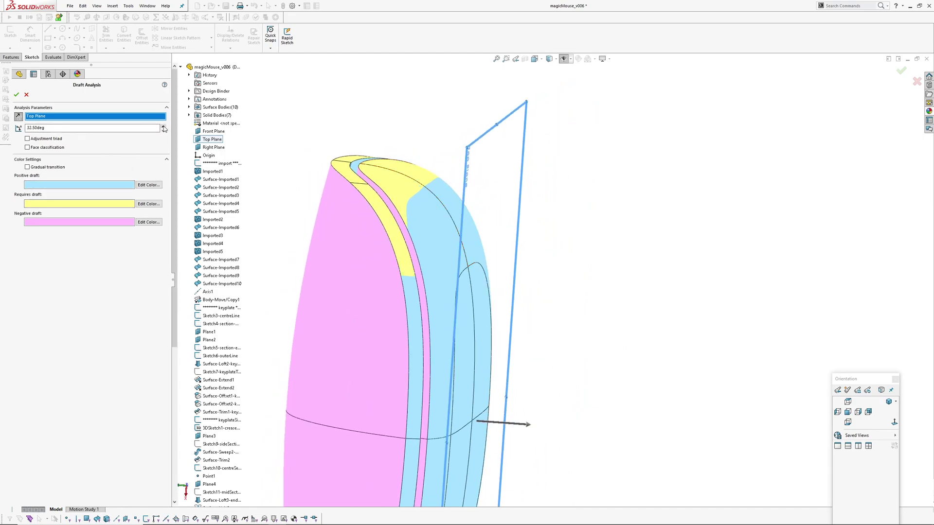
pyautogui.click(163, 126)
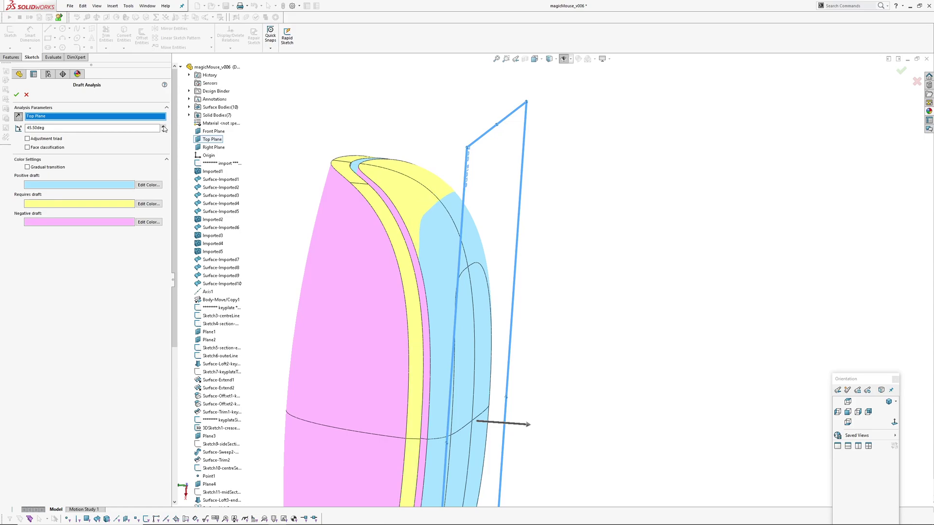
pyautogui.click(163, 126)
pyautogui.click(163, 127)
pyautogui.click(163, 126)
pyautogui.scroll(2, 476, 298)
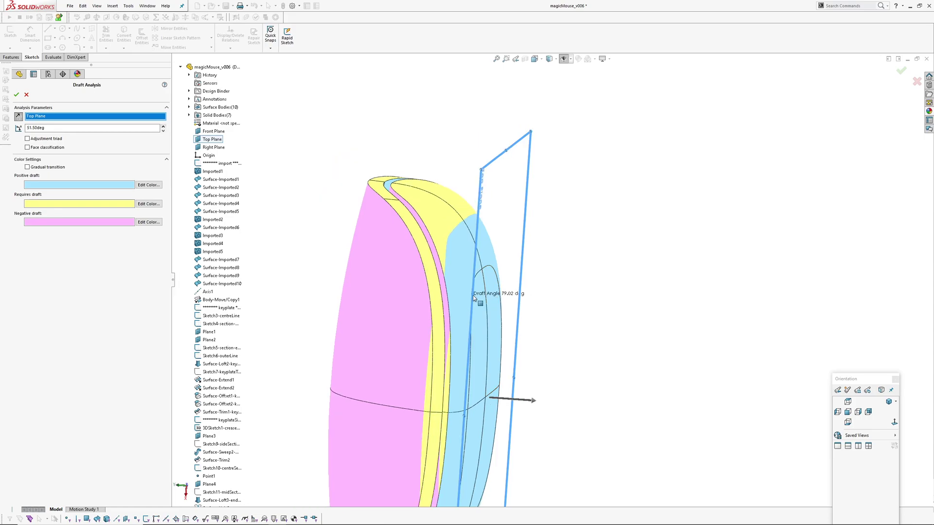
pyautogui.moveTo(476, 298); pyautogui.dragTo(421, 295, button='middle')
pyautogui.scroll(3, 423, 295)
pyautogui.scroll(-2, 649, 263)
pyautogui.moveTo(649, 266); pyautogui.dragTo(603, 243, button='middle')
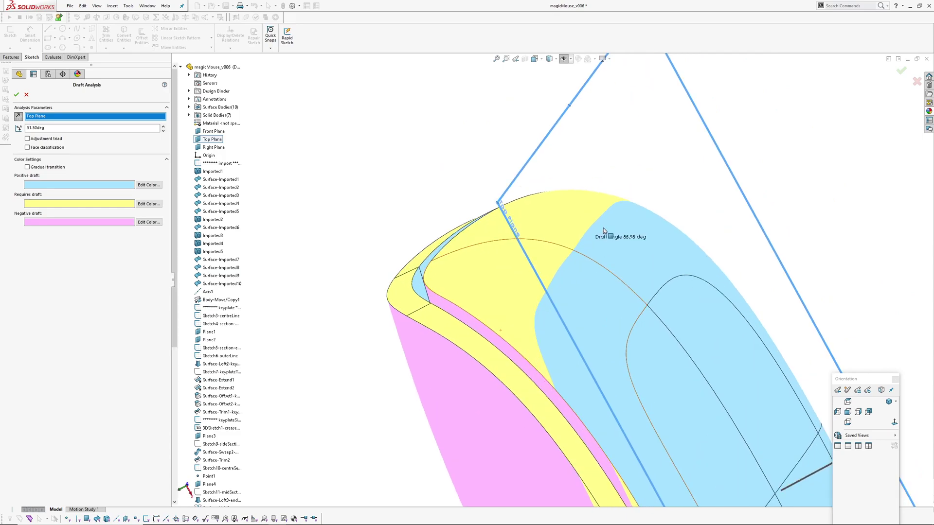
# Raise the draft angle to 59.5 degrees and accept the analysis, keeping the draft colours on the model.
pyautogui.click(163, 127)
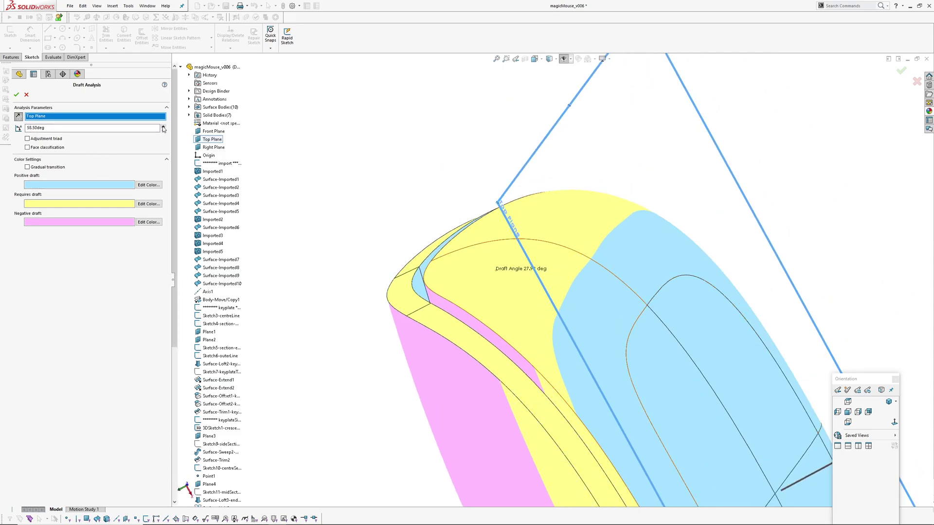
pyautogui.moveTo(570, 309); pyautogui.dragTo(603, 311, button='middle')
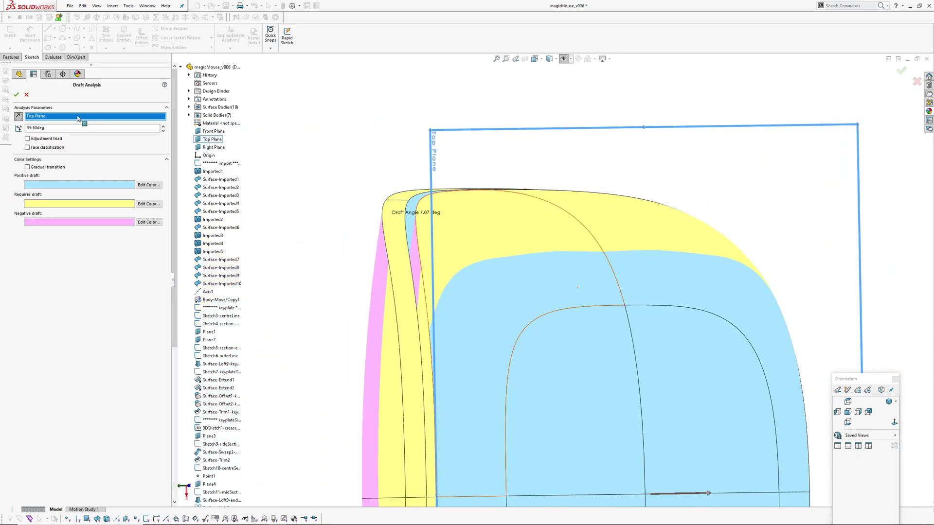
pyautogui.click(16, 95)
pyautogui.moveTo(258, 97); pyautogui.dragTo(642, 241, button='middle')
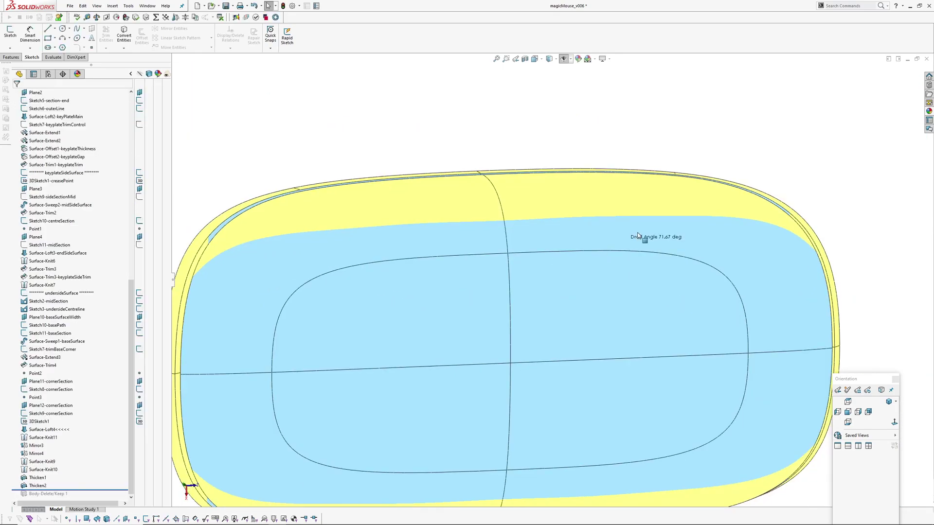
# Roll the history back to just after Surface-Knit10 and display the sketch dimensions of Surface-Loft4 at the corner.
pyautogui.moveTo(86, 489); pyautogui.dragTo(85, 470)
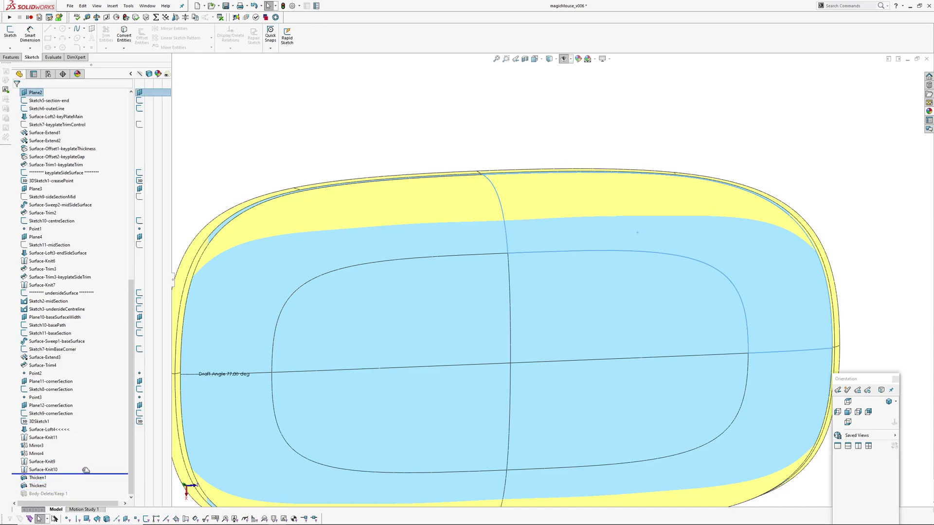
pyautogui.click(602, 246)
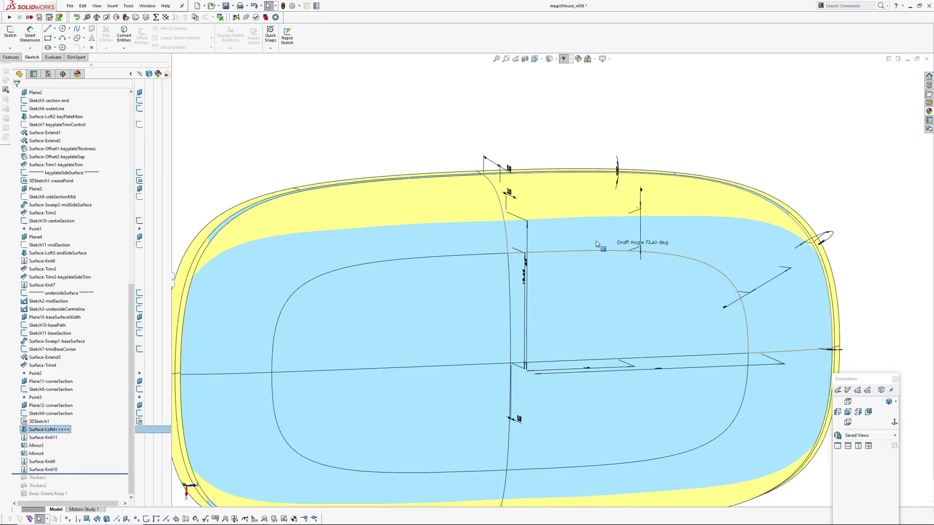
pyautogui.moveTo(602, 246)
pyautogui.mouseDown(button='middle')
pyautogui.moveTo(661, 206)
pyautogui.moveTo(657, 218)
pyautogui.mouseUp(button='middle')
pyautogui.scroll(-5, 618, 227)
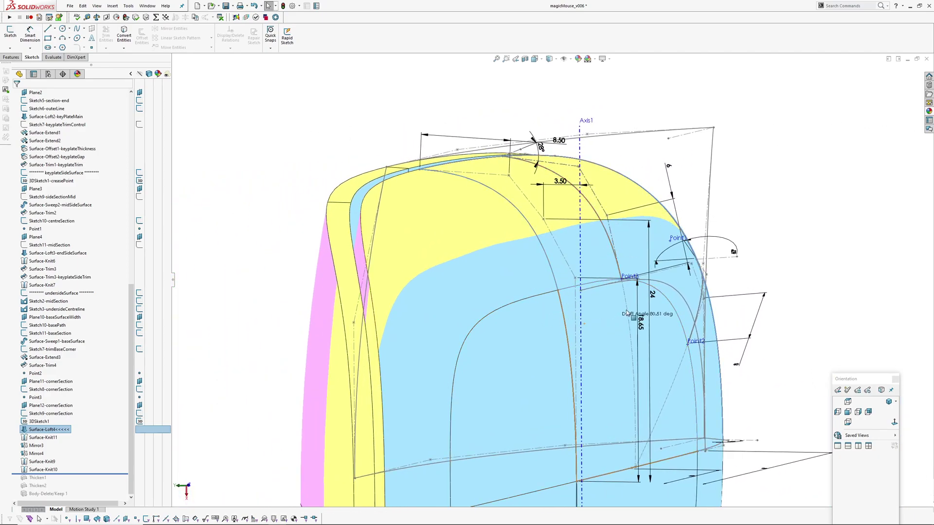
# Try 24.5 mm for the 24 mm dimension of Sketch2-midSection.
pyautogui.doubleClick(653, 295)
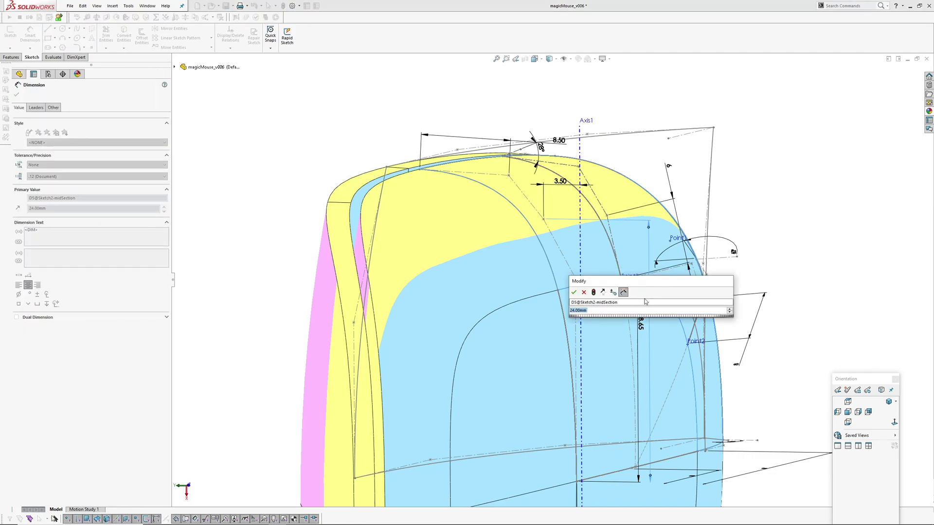
pyautogui.write('24.5')
pyautogui.press('Return')
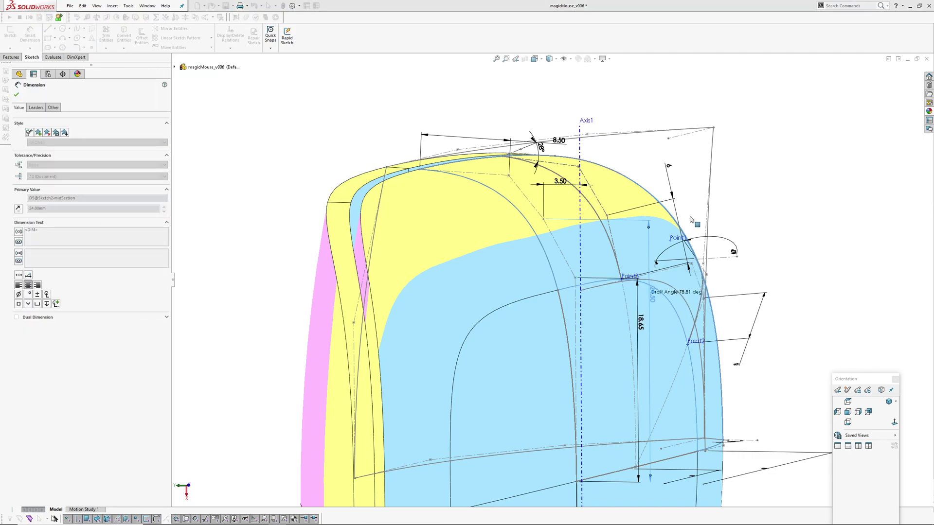
pyautogui.press('Escape')
pyautogui.scroll(-1, 551, 254)
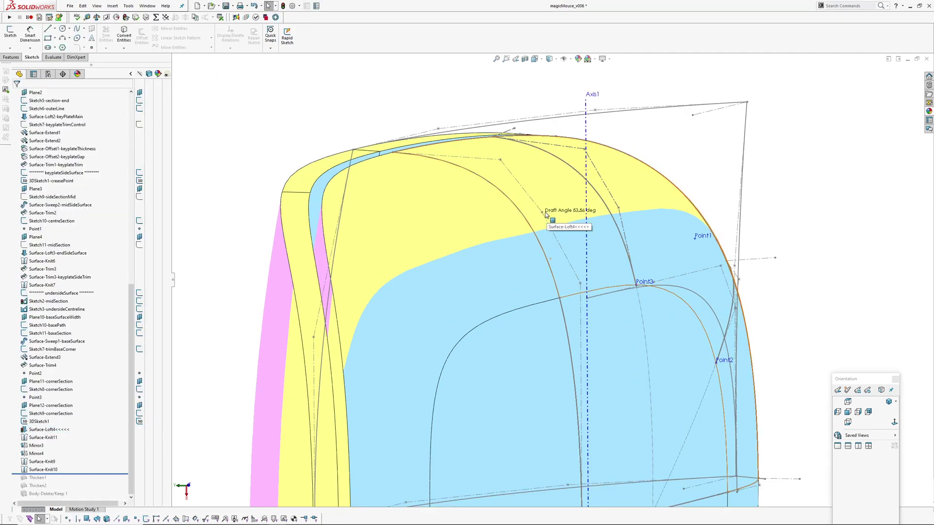
# Set the angle dimension of the corner section sketch through Point3 to 29 degrees.
pyautogui.moveTo(571, 250); pyautogui.dragTo(546, 212, button='middle')
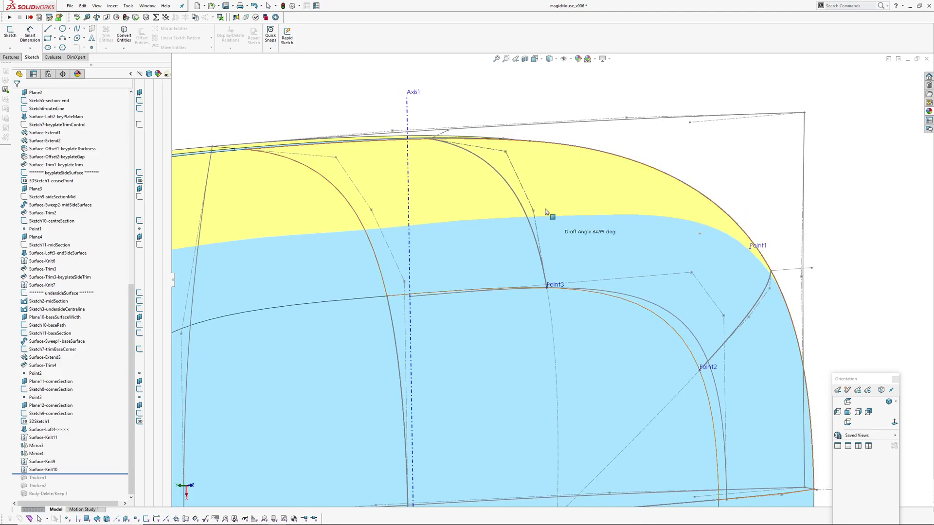
pyautogui.moveTo(512, 221); pyautogui.dragTo(466, 142, button='middle')
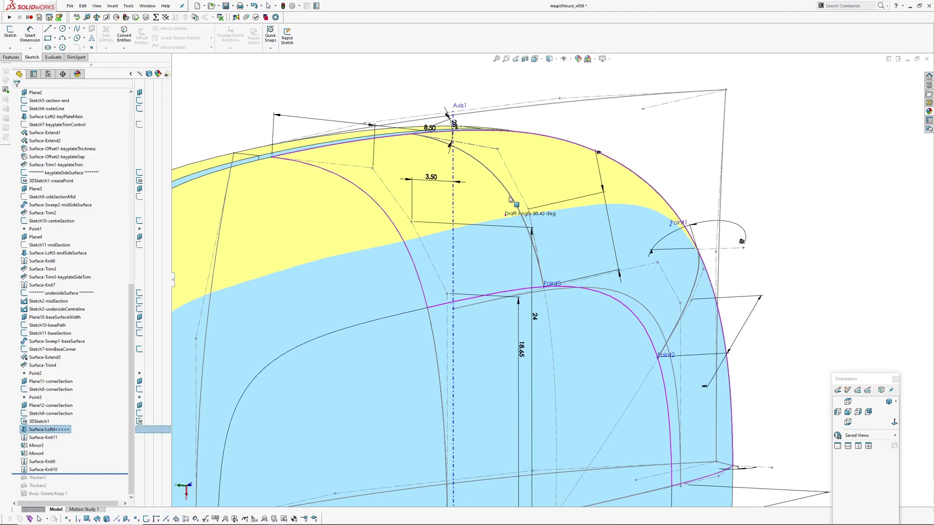
pyautogui.doubleClick(462, 130)
pyautogui.write('29')
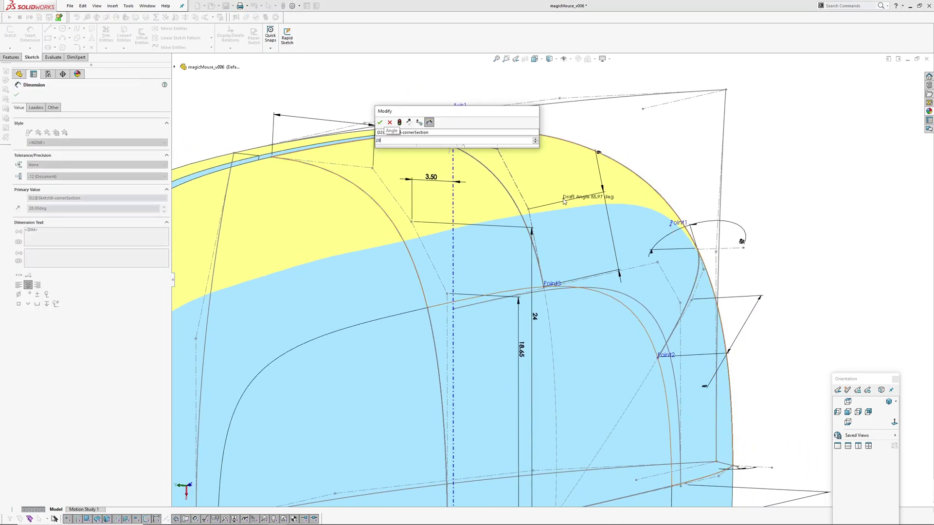
pyautogui.press('Return')
pyautogui.click(734, 184)
# Try 6.5 mm for the 6 mm control dimension of the corner section through Point3.
pyautogui.scroll(2, 632, 206)
pyautogui.moveTo(588, 209); pyautogui.dragTo(628, 211, button='middle')
pyautogui.click(668, 234)
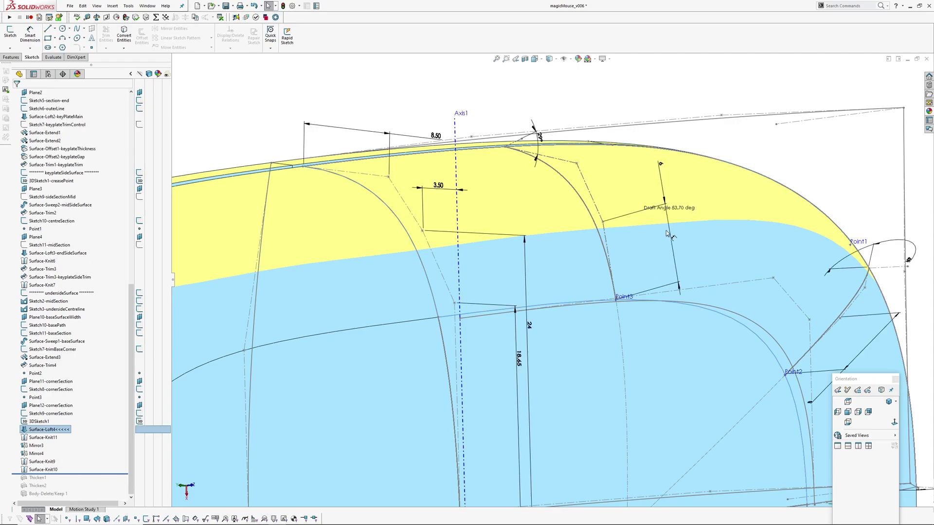
pyautogui.doubleClick(660, 163)
pyautogui.write('8')
pyautogui.press('Return')
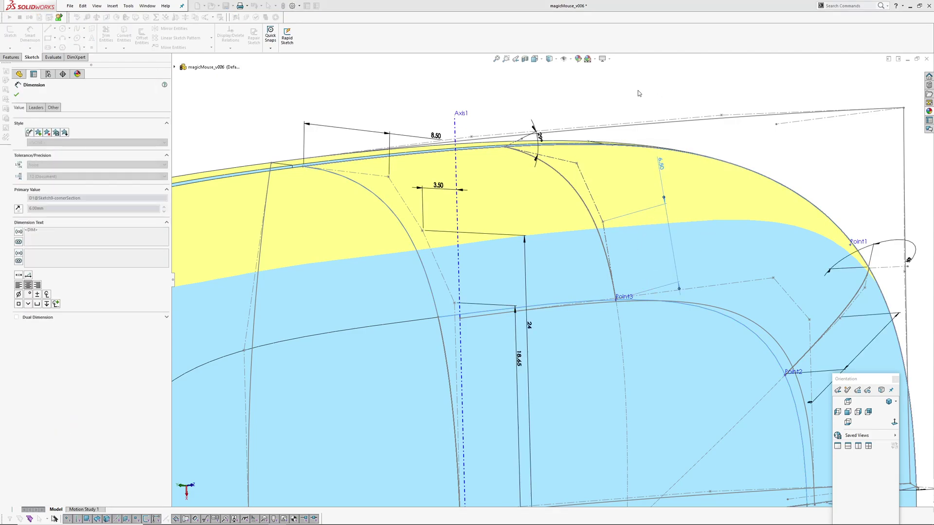
pyautogui.click(640, 93)
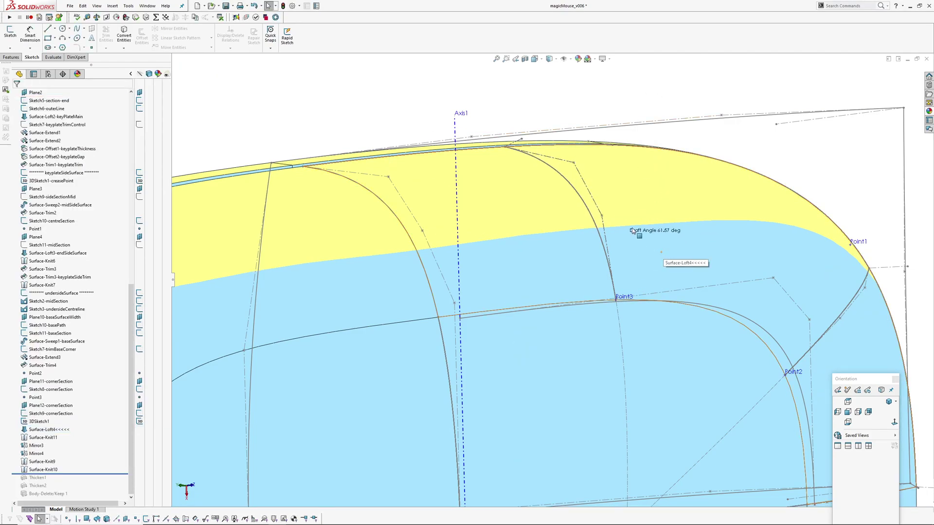
# Set the 6.5 mm control dimension of Sketch9-cornerSection to 5 mm.
pyautogui.doubleClick(659, 156)
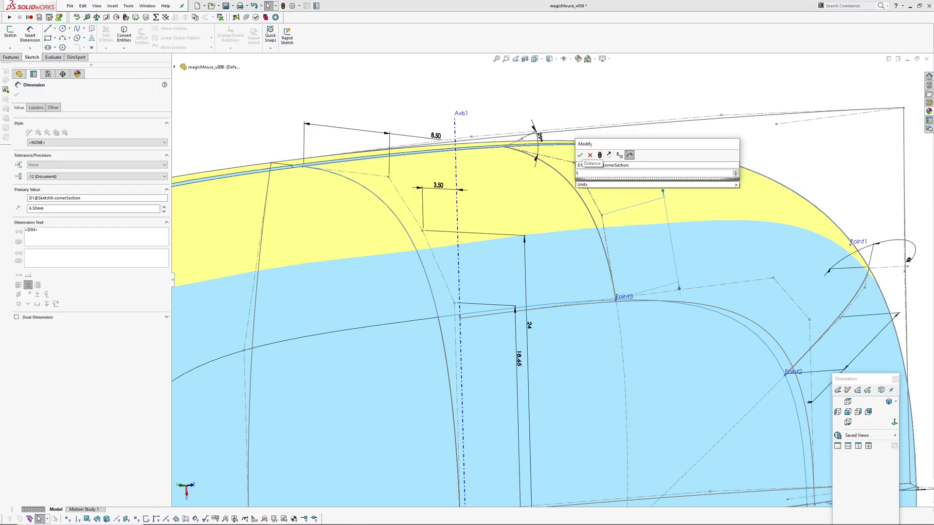
pyautogui.press('Return')
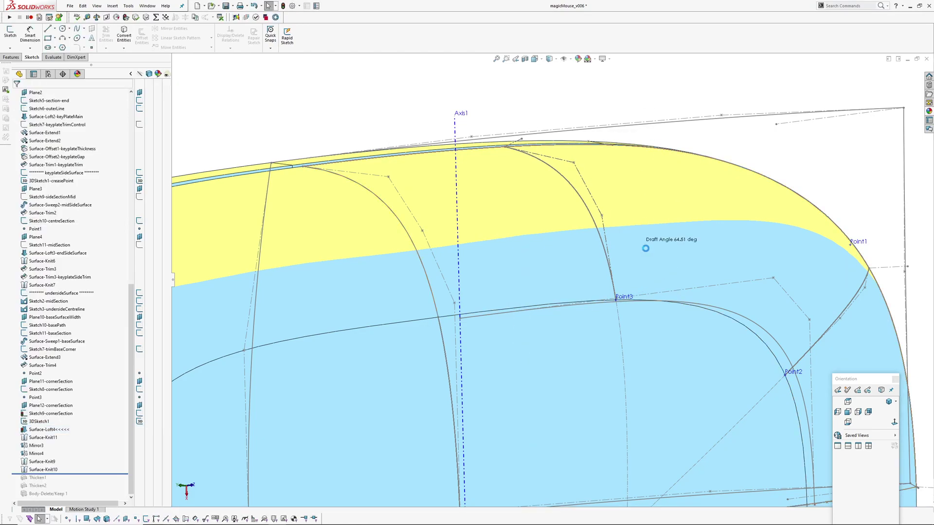
pyautogui.moveTo(646, 271); pyautogui.dragTo(597, 262, button='middle')
# Examine the body's draft relative to the Top Plane while raising the analysis angle to 77.5 degrees, and cancel the analysis changes.
pyautogui.press('Return')
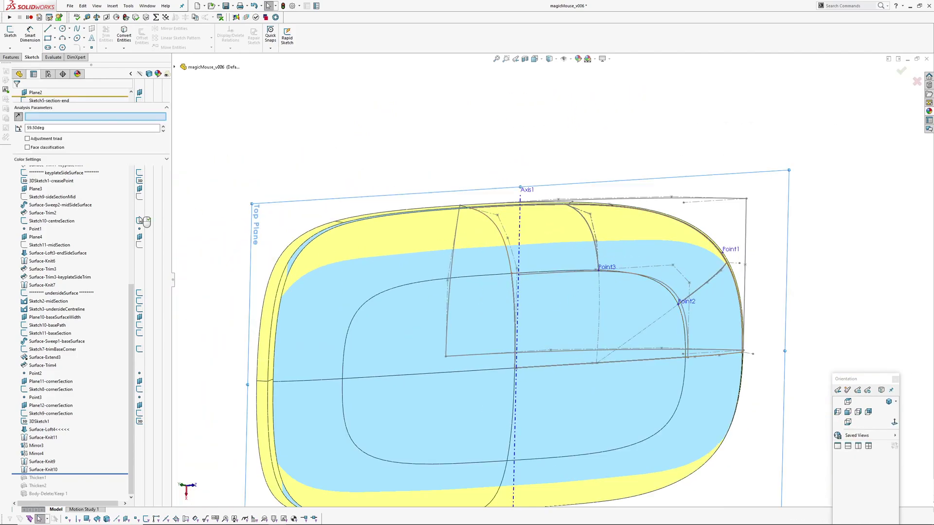
pyautogui.moveTo(163, 127); pyautogui.dragTo(163, 127)
pyautogui.moveTo(475, 266); pyautogui.dragTo(578, 272, button='middle')
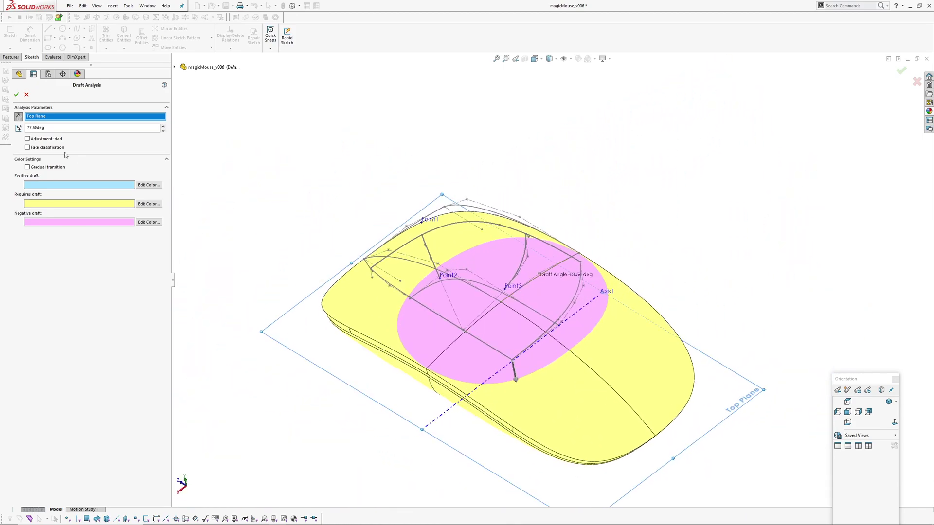
pyautogui.click(27, 95)
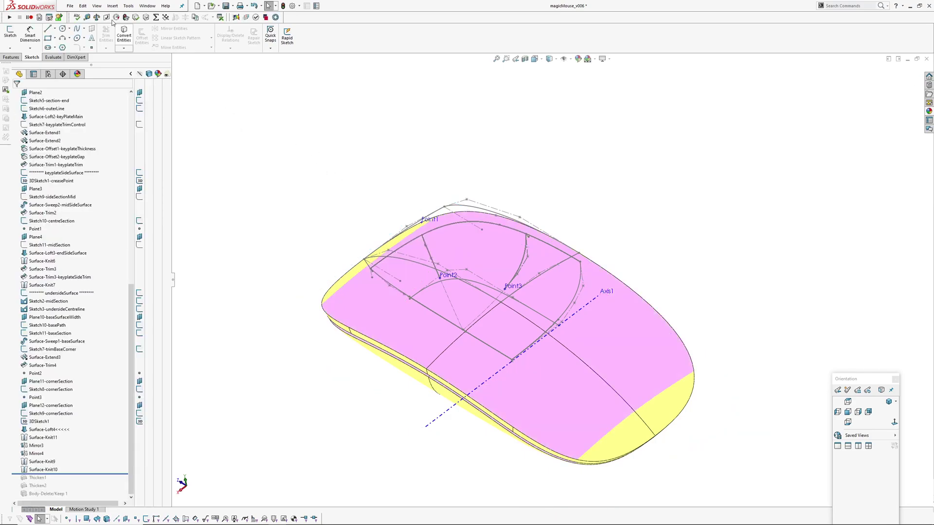
# Turn off the draft analysis colours and sketch display, and roll the history forward to the end of the feature tree.
pyautogui.click(99, 6)
pyautogui.moveTo(109, 38)
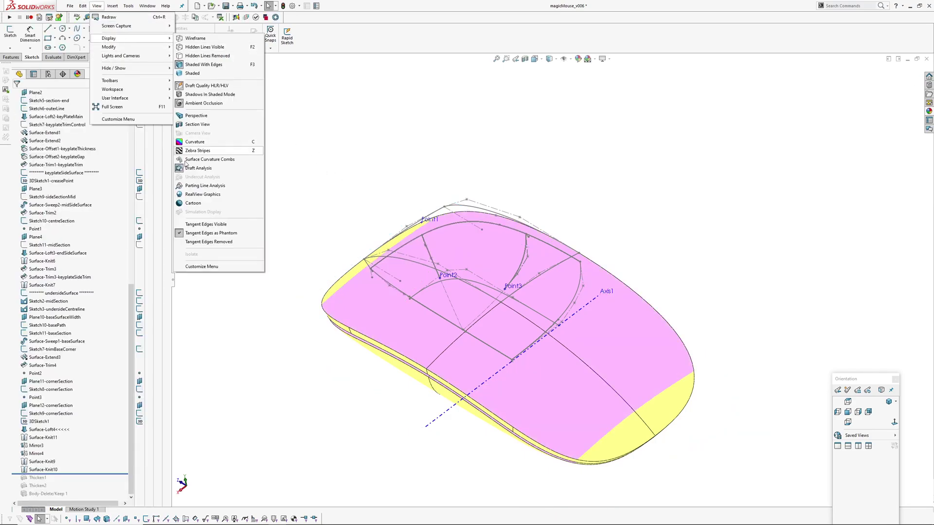
pyautogui.click(191, 169)
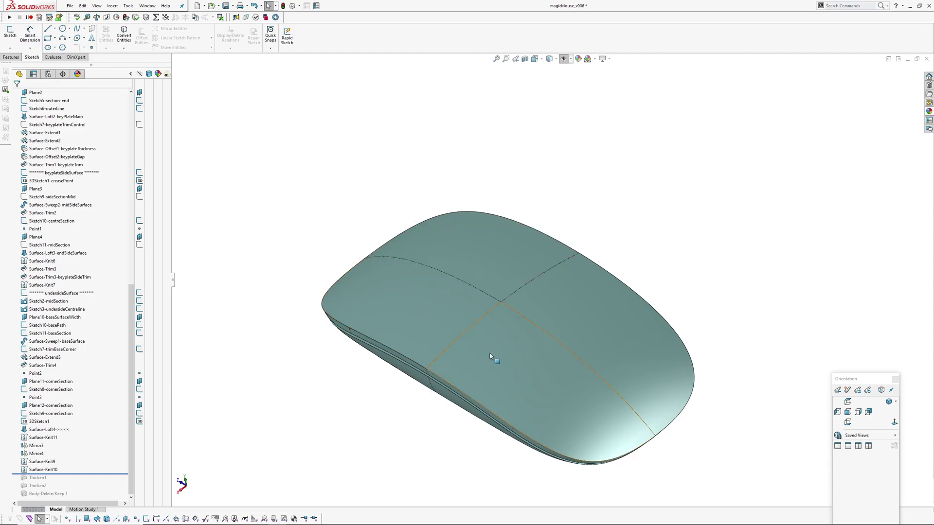
pyautogui.moveTo(494, 358); pyautogui.dragTo(206, 407, button='middle')
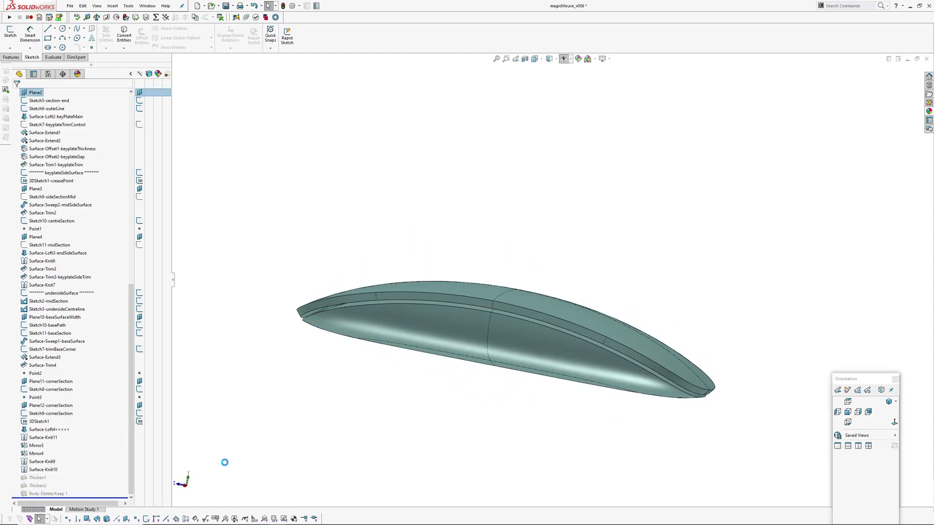
# Examine the flow of zebra stripes across the underside and corner surfaces from several angles, and turn the stripes off.
pyautogui.scroll(-3, 452, 340)
pyautogui.moveTo(452, 339); pyautogui.dragTo(549, 295, button='middle')
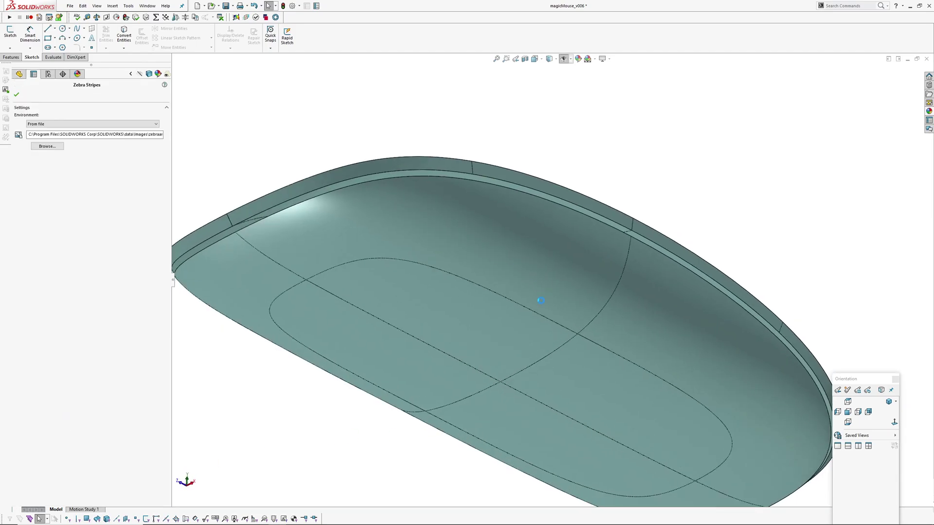
pyautogui.scroll(1, 561, 296)
pyautogui.press('Return')
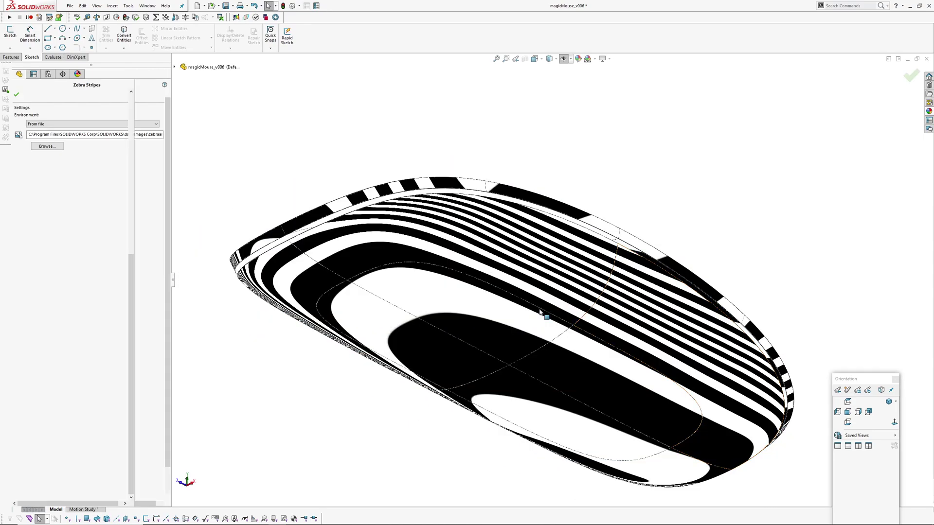
pyautogui.moveTo(538, 313); pyautogui.dragTo(348, 276, button='middle')
pyautogui.scroll(-3, 350, 273)
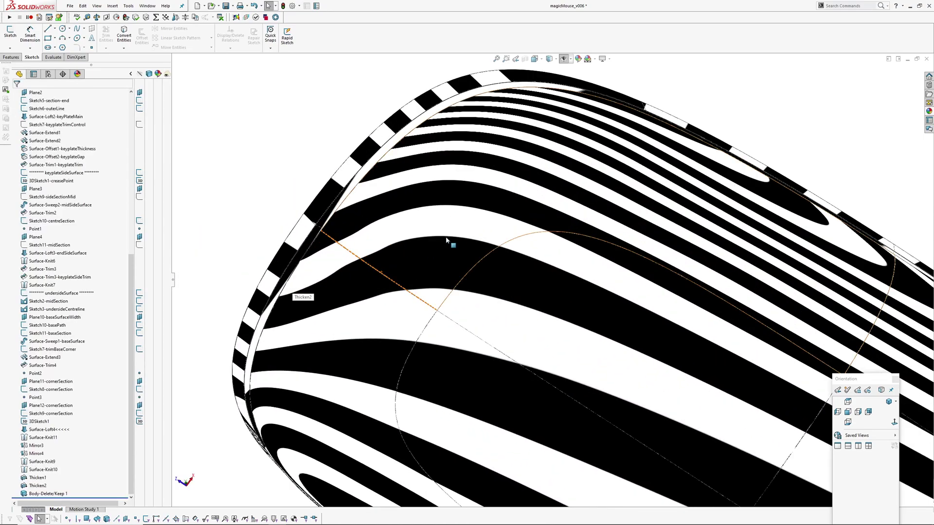
pyautogui.scroll(5, 451, 240)
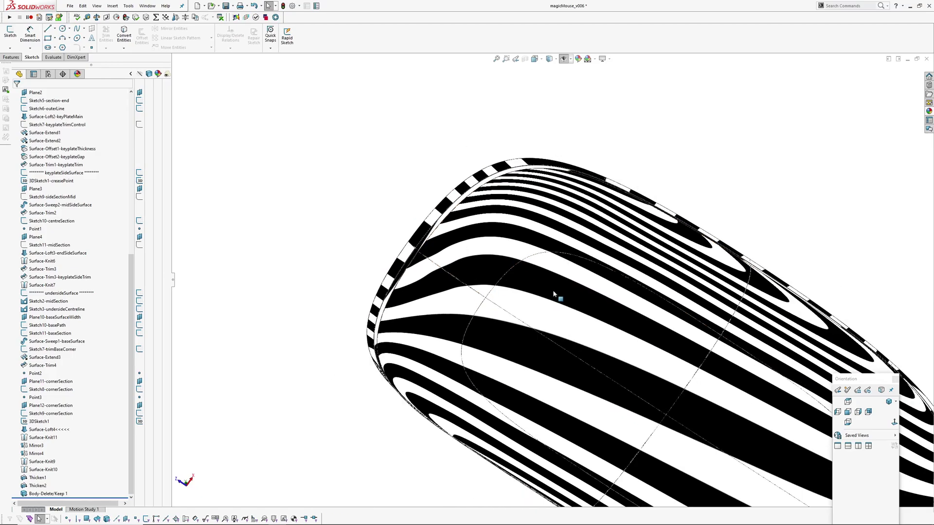
pyautogui.moveTo(452, 240); pyautogui.dragTo(539, 231, button='middle')
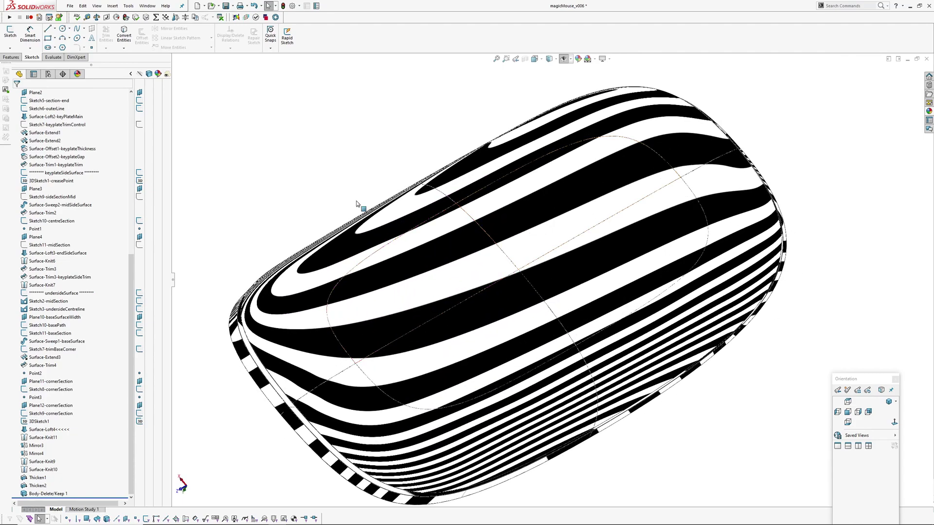
pyautogui.press('z')
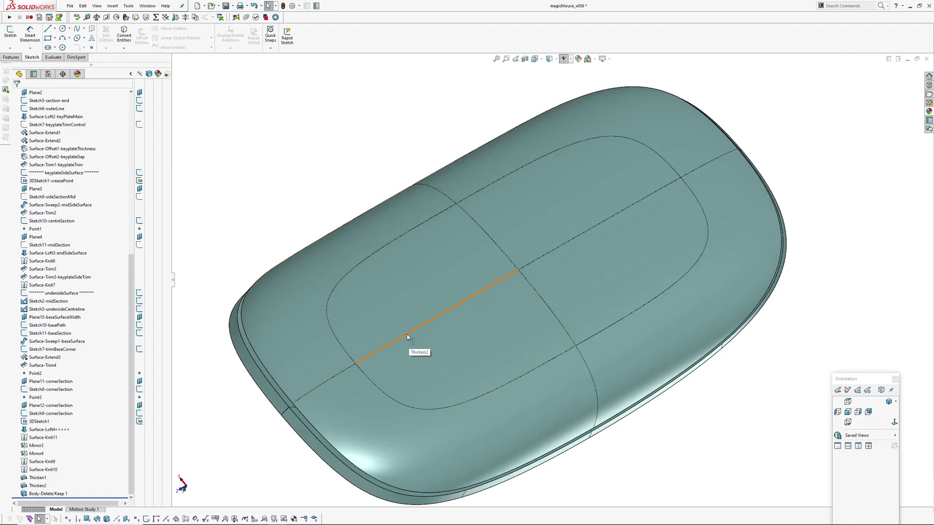
# Run a deviation analysis on the underside centreline edge between the base outline and the body's end, and close it.
pyautogui.press('d')
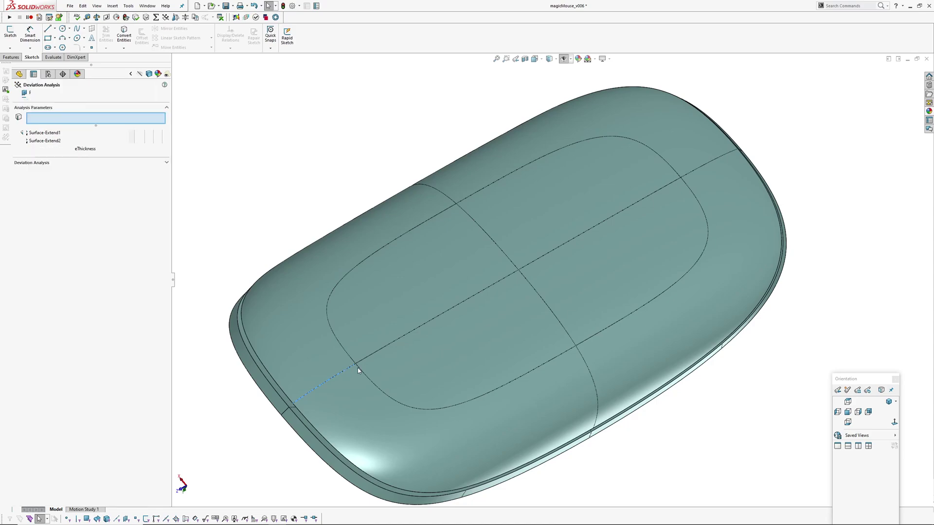
pyautogui.scroll(-6, 289, 387)
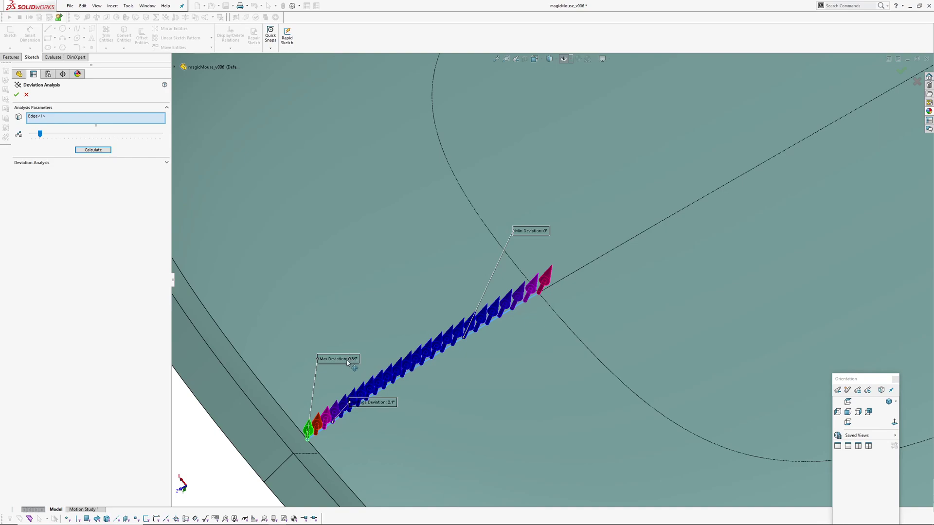
pyautogui.scroll(2, 404, 373)
pyautogui.moveTo(404, 373); pyautogui.dragTo(439, 309, button='middle')
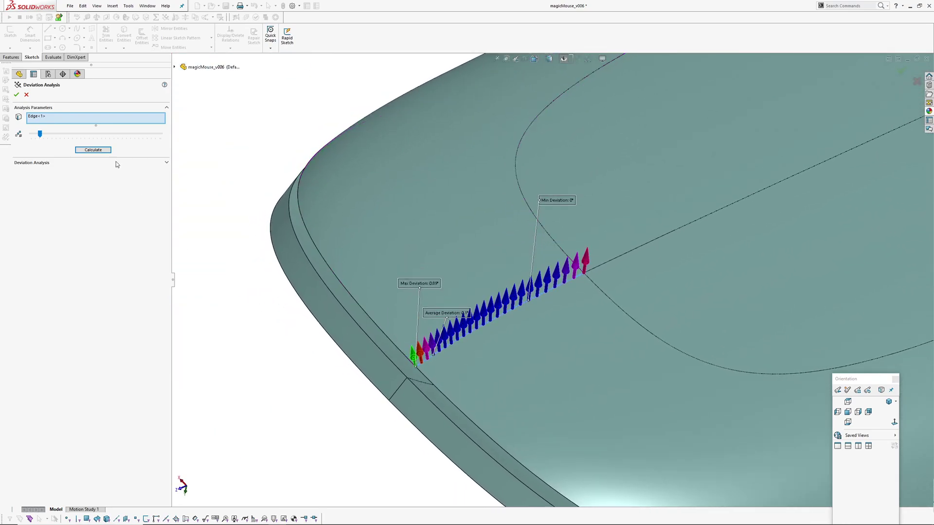
pyautogui.click(28, 96)
# Run a deviation analysis on the underside mid-section edge between the base outline and the body's long side, and close it.
pyautogui.scroll(5, 585, 235)
pyautogui.moveTo(585, 234); pyautogui.dragTo(613, 204, button='middle')
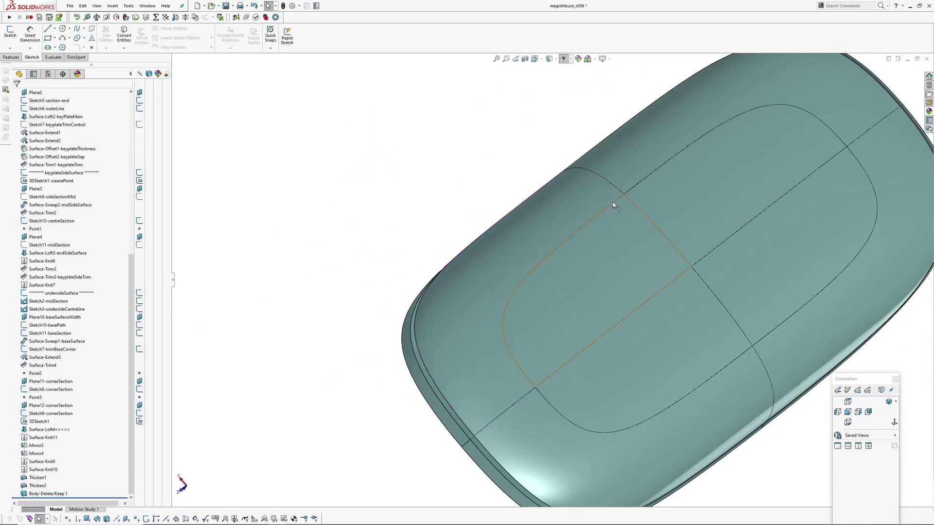
pyautogui.scroll(-3, 608, 194)
pyautogui.click(165, 17)
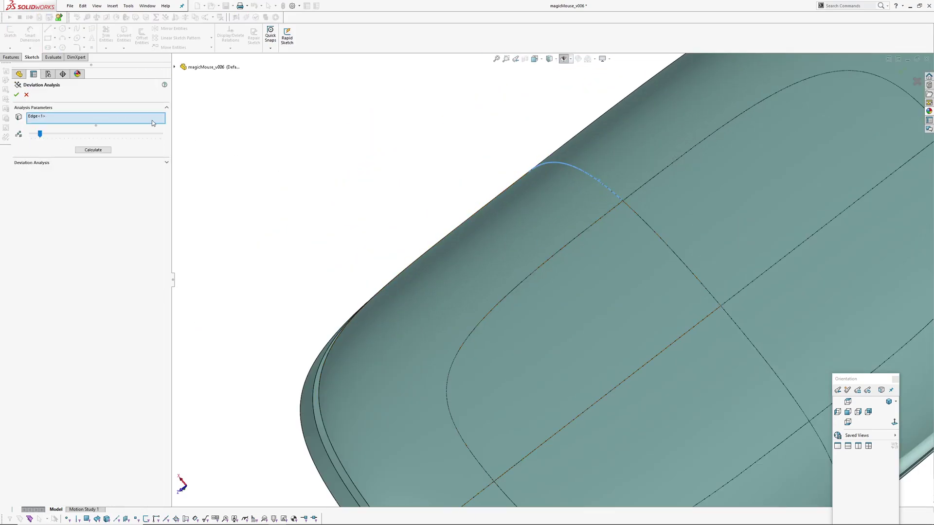
pyautogui.moveTo(621, 202); pyautogui.dragTo(680, 158, button='middle')
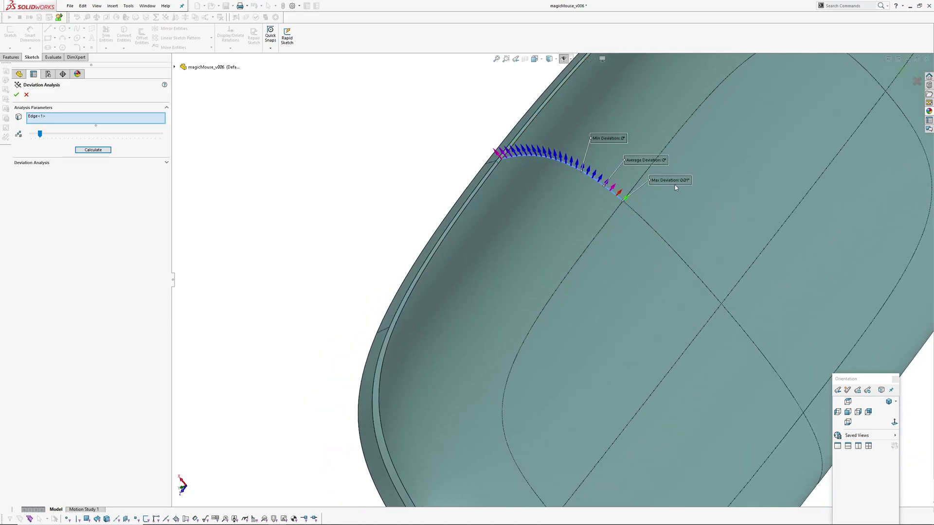
pyautogui.click(17, 95)
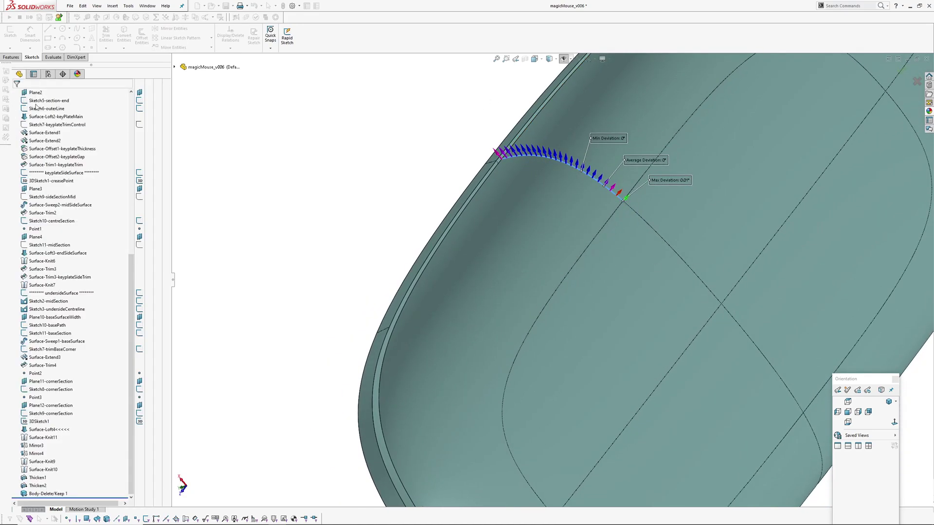
# Inspect the finished mouse body from the front view and from angles showing the side gap and top surface.
pyautogui.scroll(5, 519, 319)
pyautogui.moveTo(471, 371); pyautogui.dragTo(479, 298, button='middle')
pyautogui.scroll(-4, 547, 238)
pyautogui.click(847, 413)
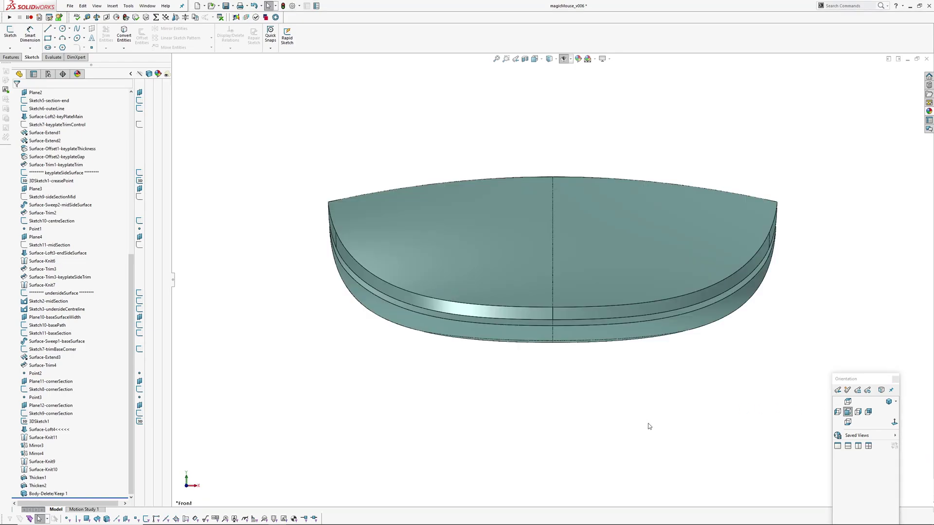
pyautogui.scroll(2, 648, 384)
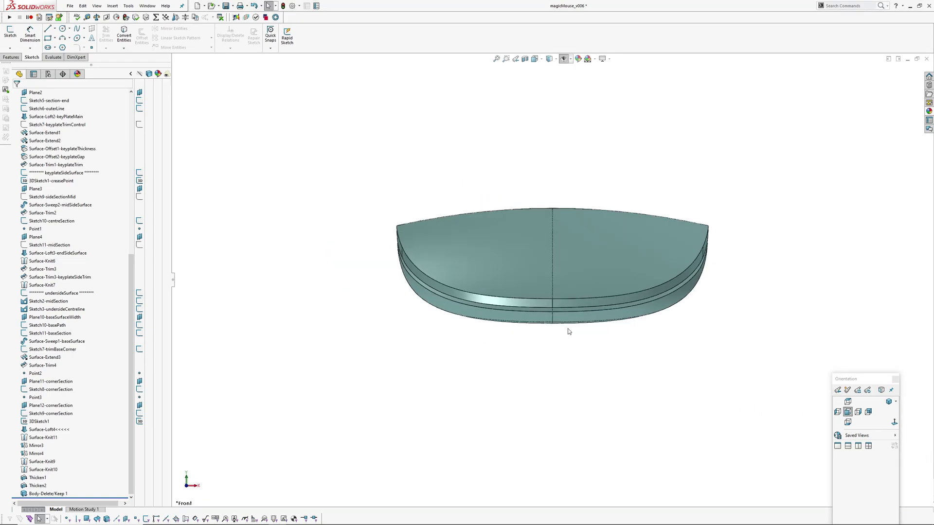
pyautogui.moveTo(507, 326); pyautogui.dragTo(600, 188, button='middle')
pyautogui.moveTo(352, 289); pyautogui.dragTo(551, 360, button='middle')
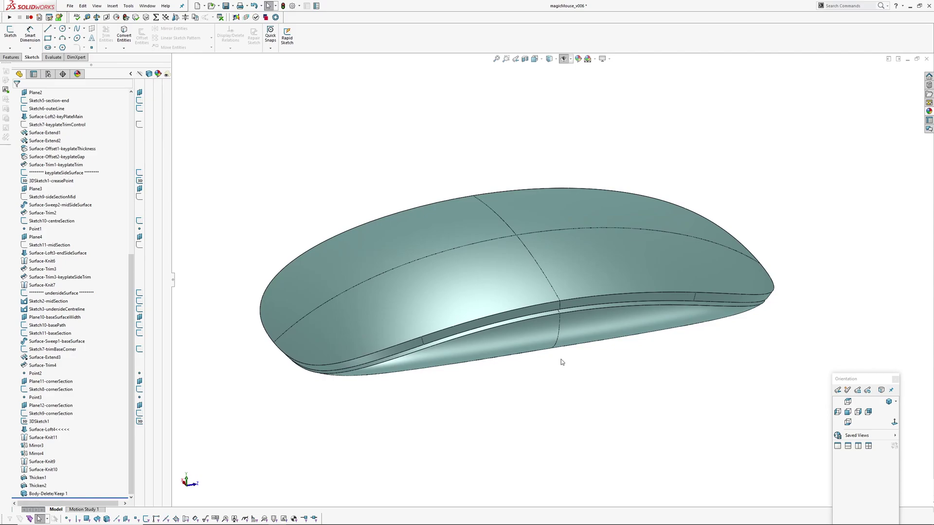
pyautogui.moveTo(637, 355); pyautogui.dragTo(641, 408, button='middle')
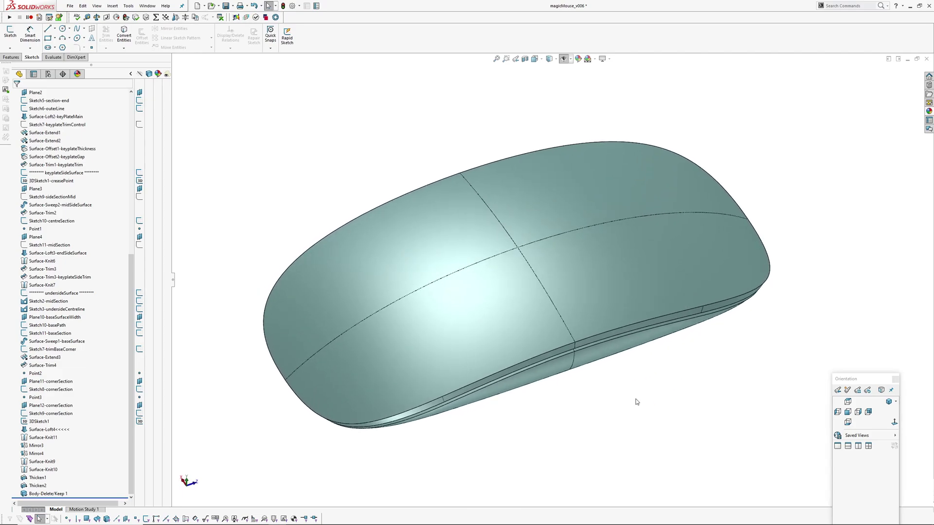